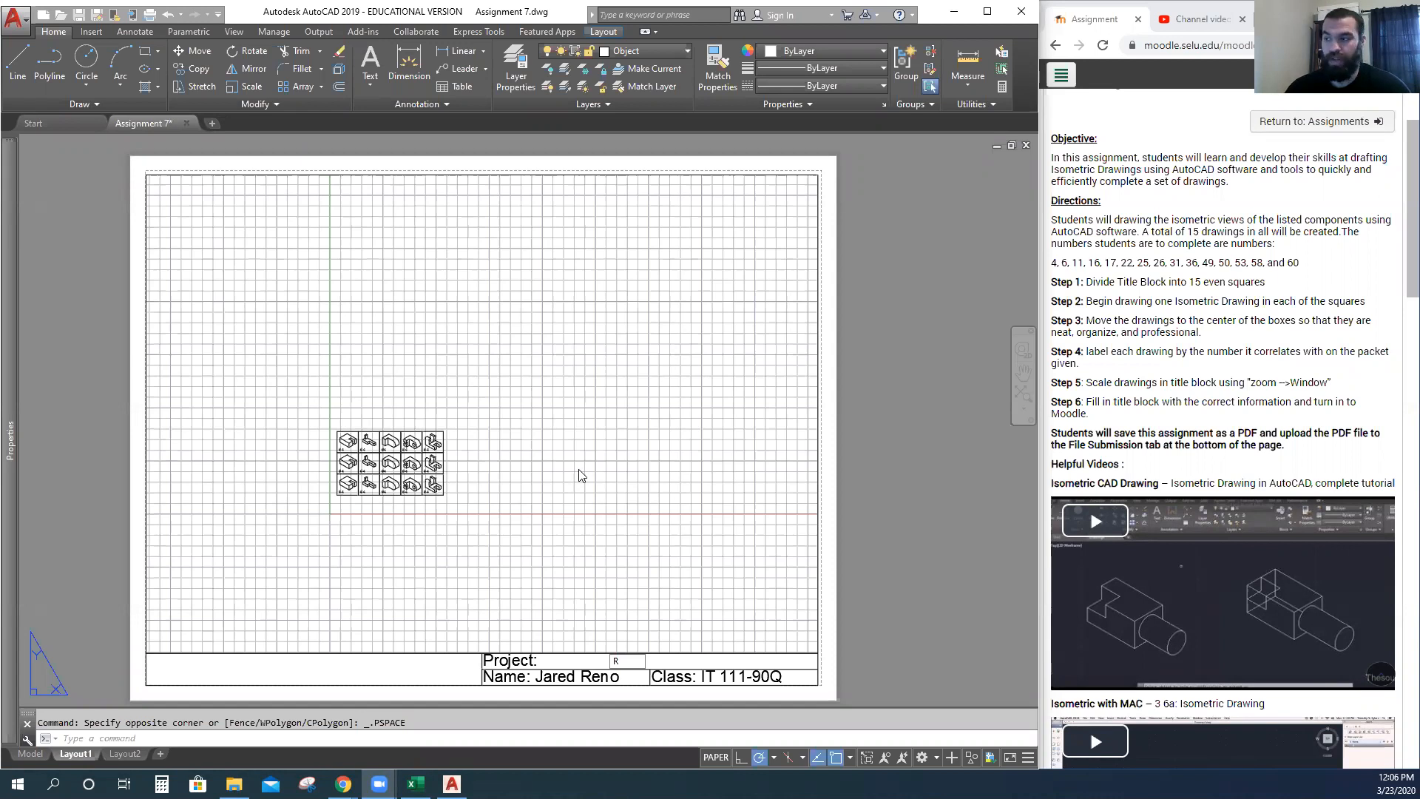
View the drawings in model space and mark the Step 5 scaling instruction.
click(29, 754)
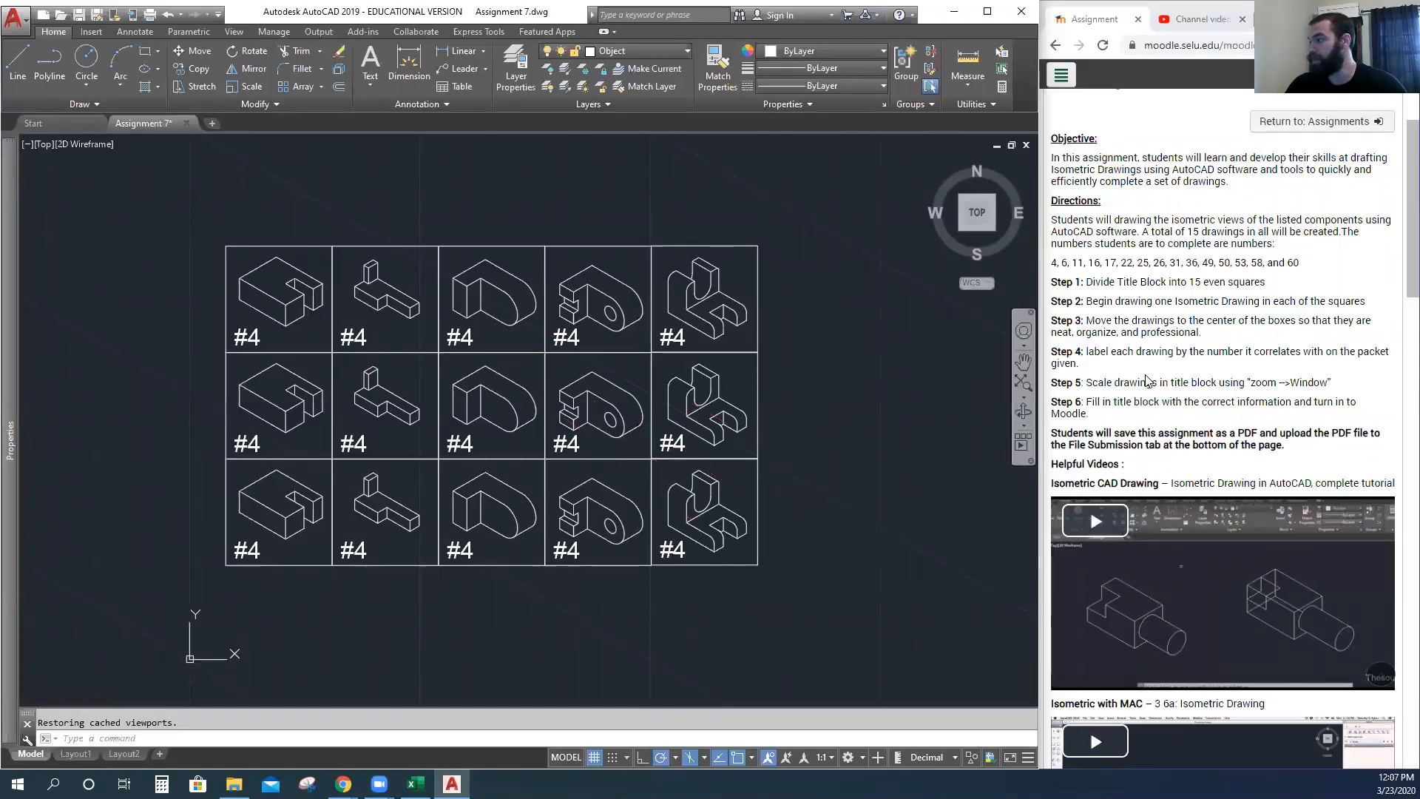
click(1061, 379)
drag(1053, 380, 1329, 384)
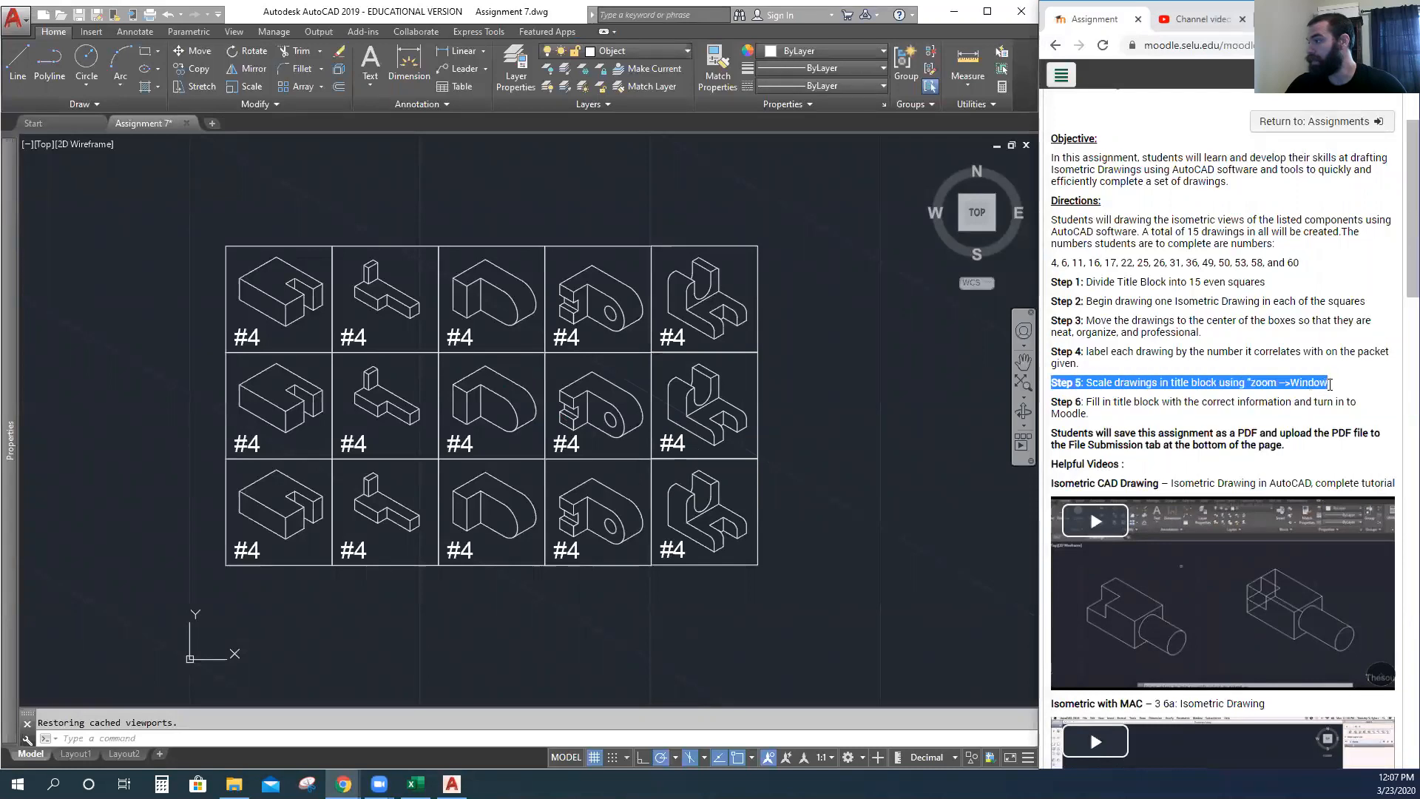
click(92, 755)
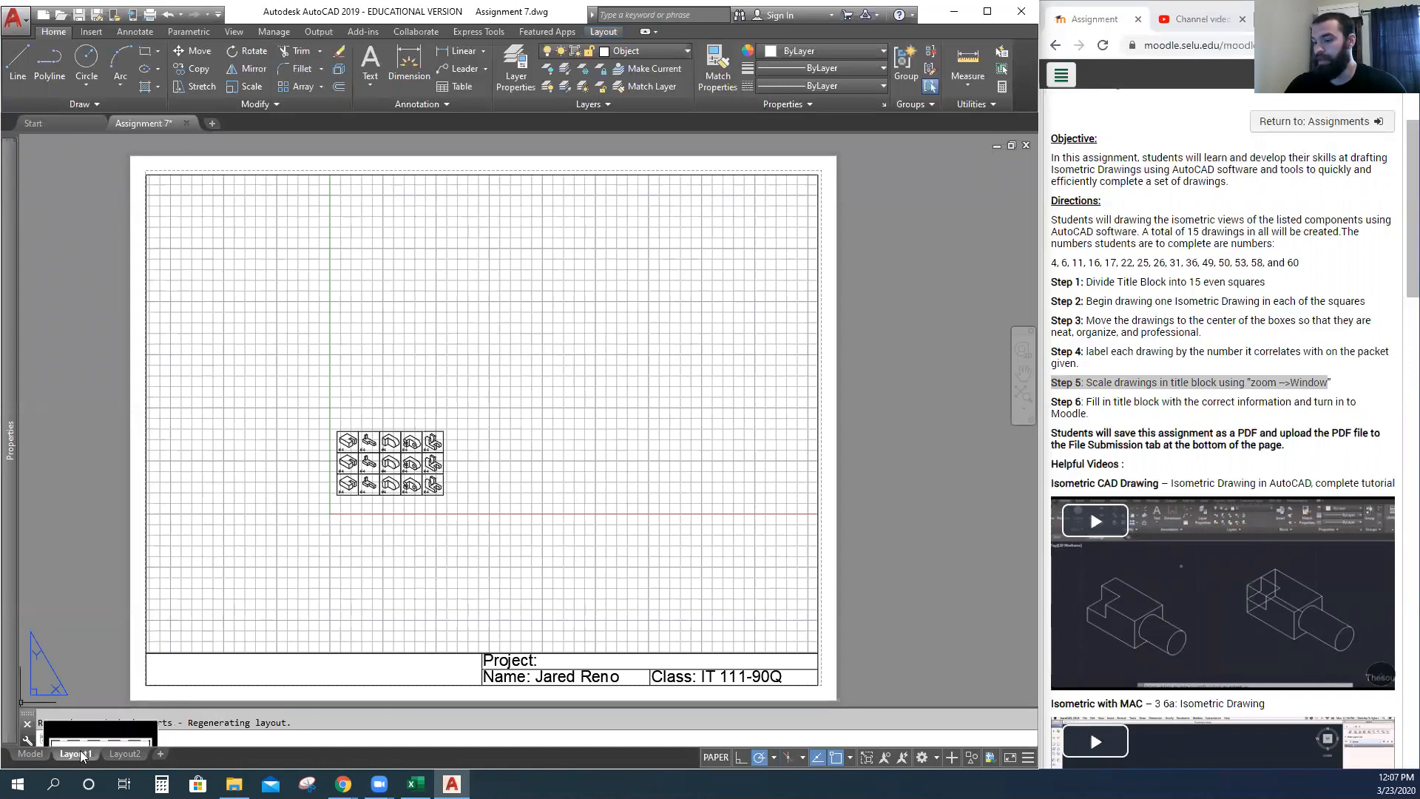
Compare model space with the Layout1 sheet and activate the sheet's viewport.
click(31, 754)
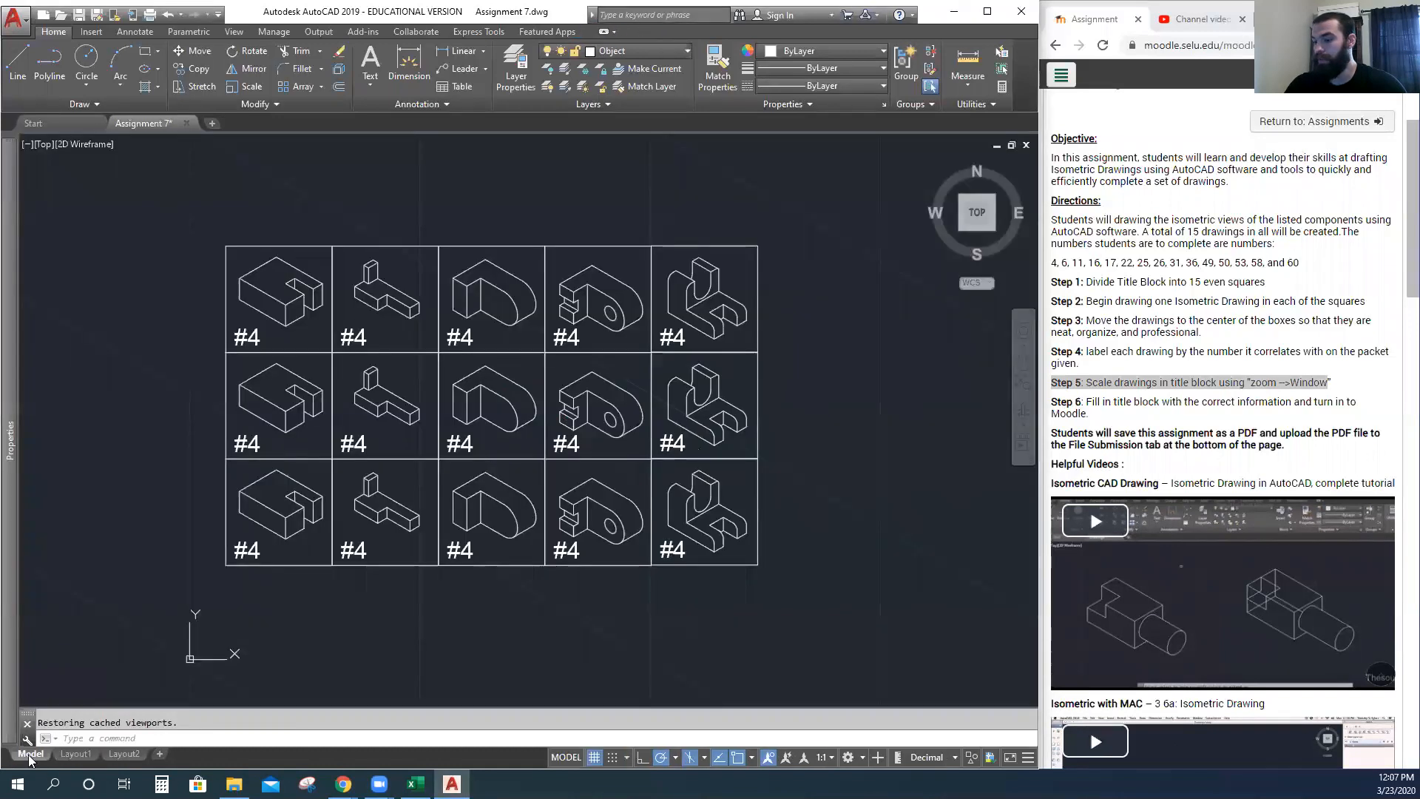
click(77, 757)
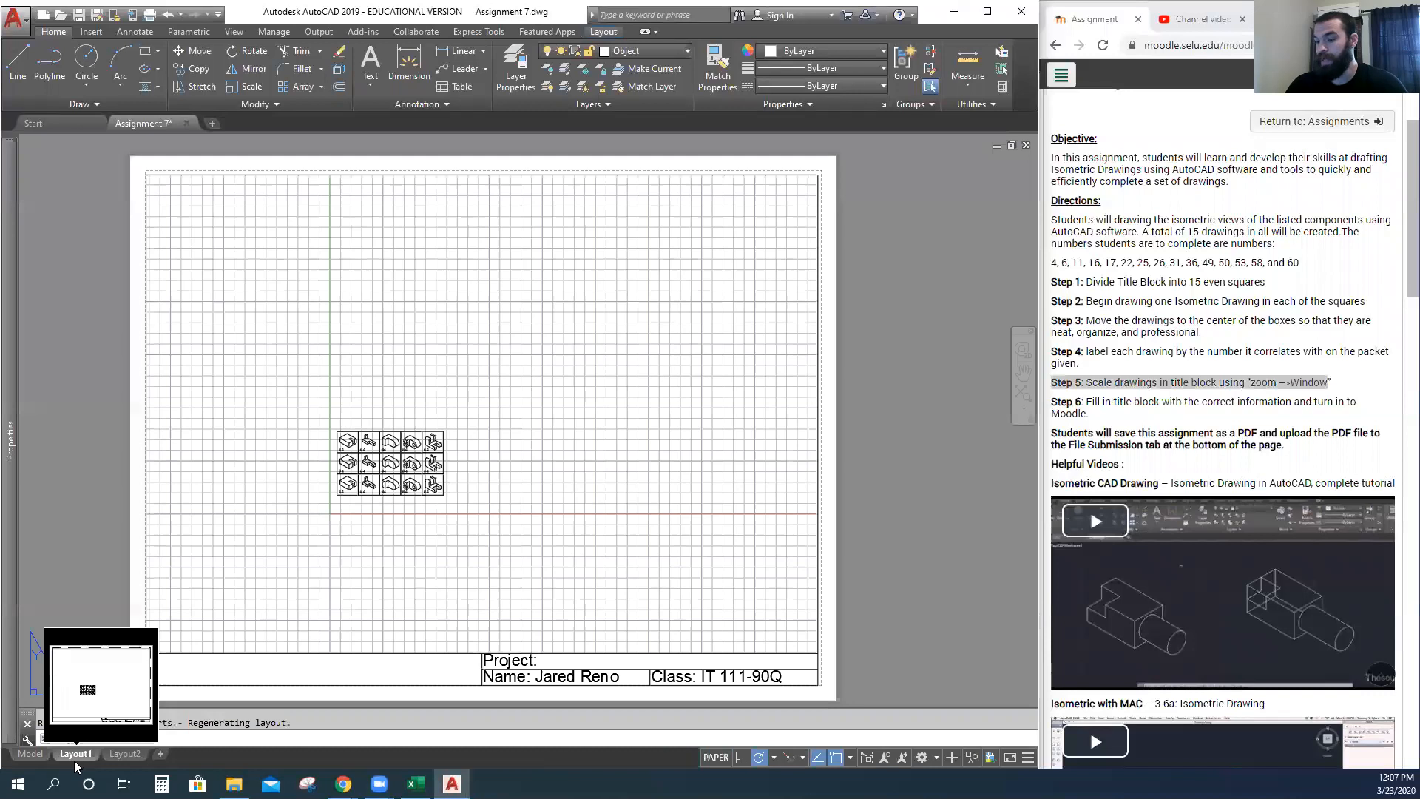
click(31, 755)
click(78, 756)
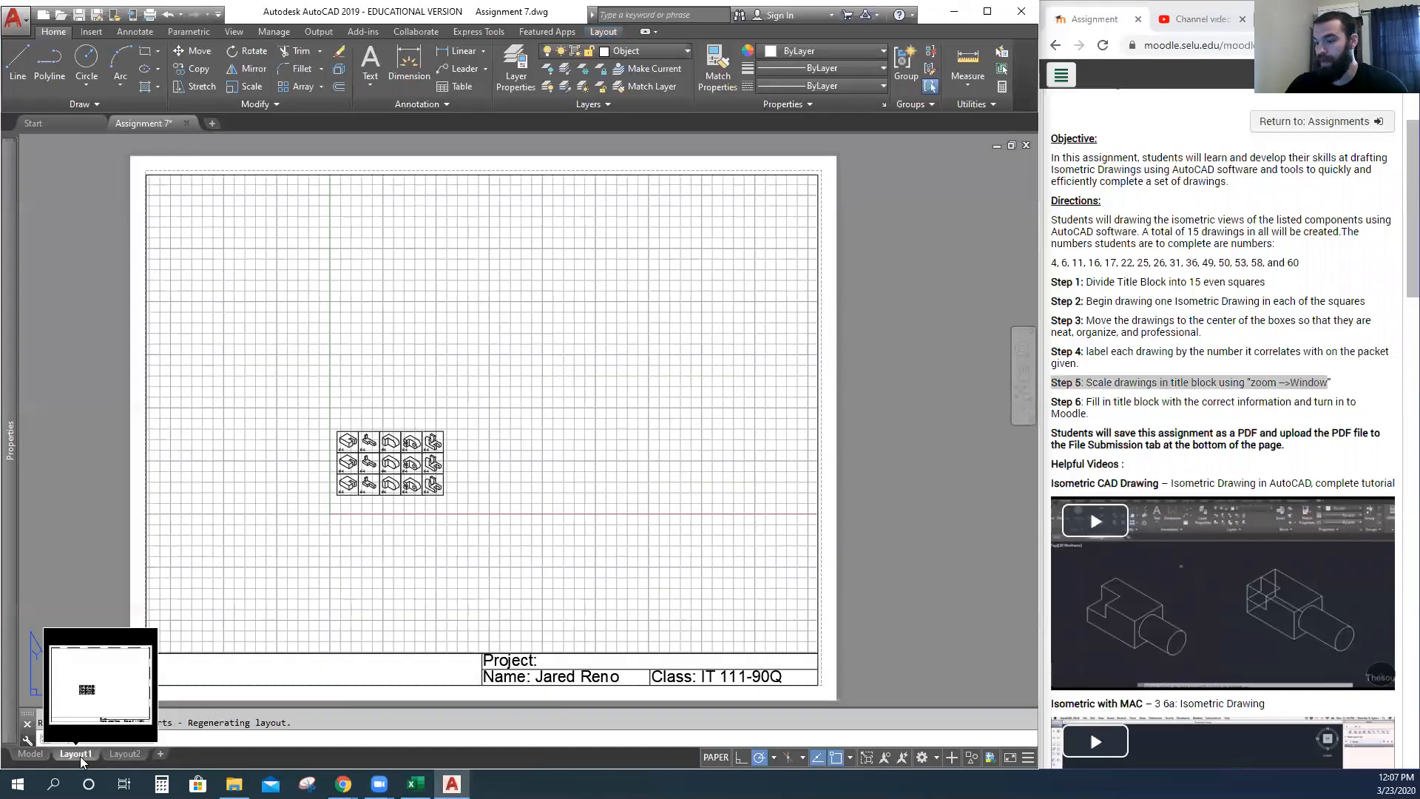
click(35, 754)
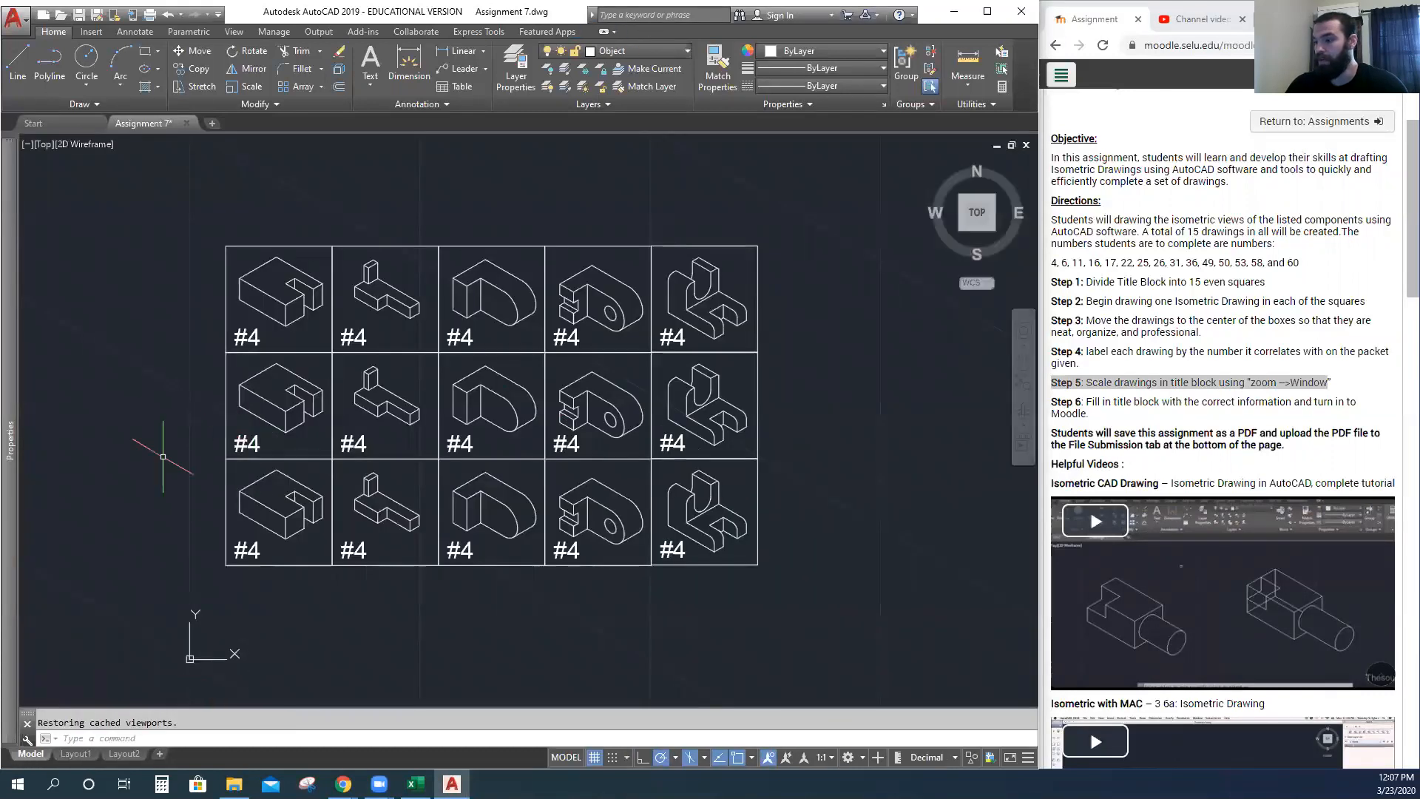
click(75, 753)
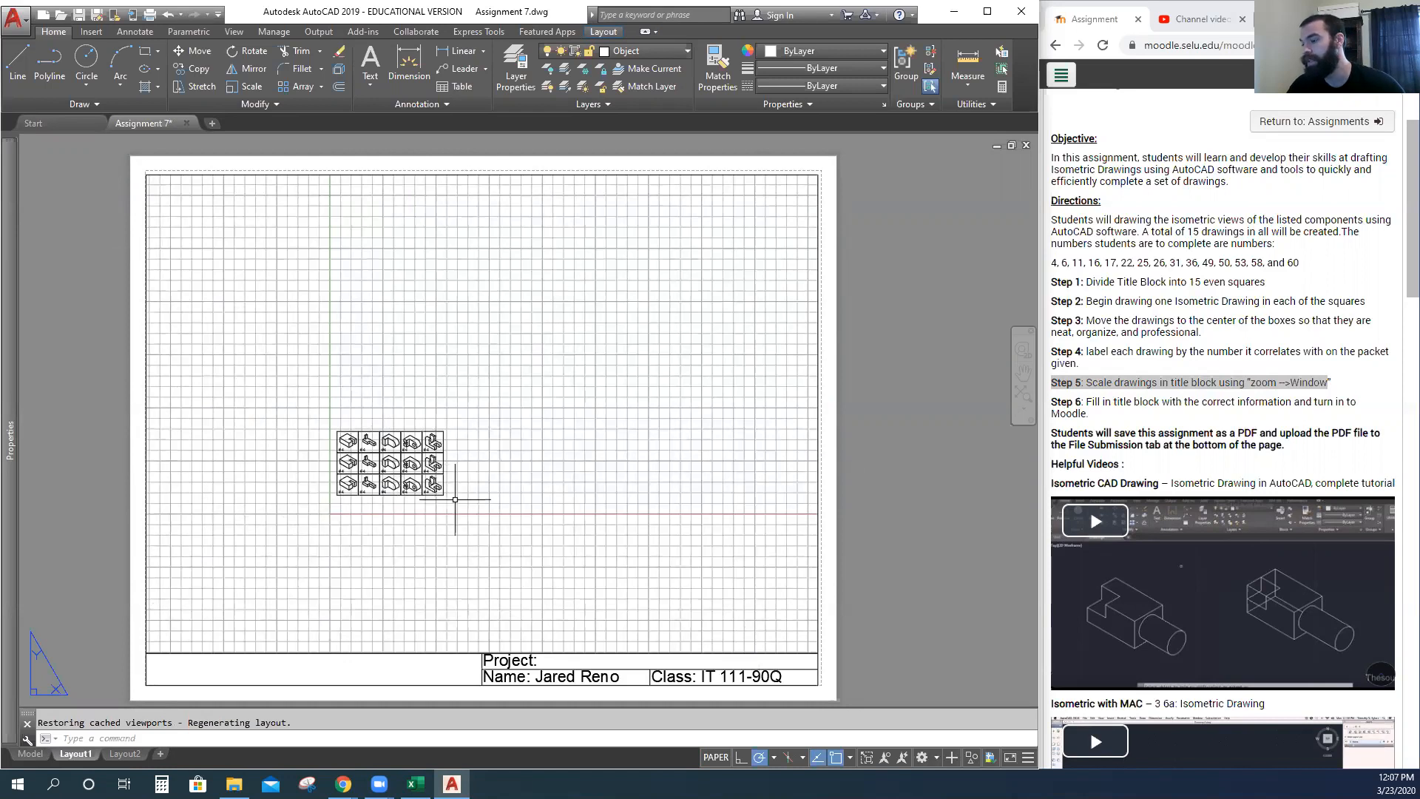
click(716, 757)
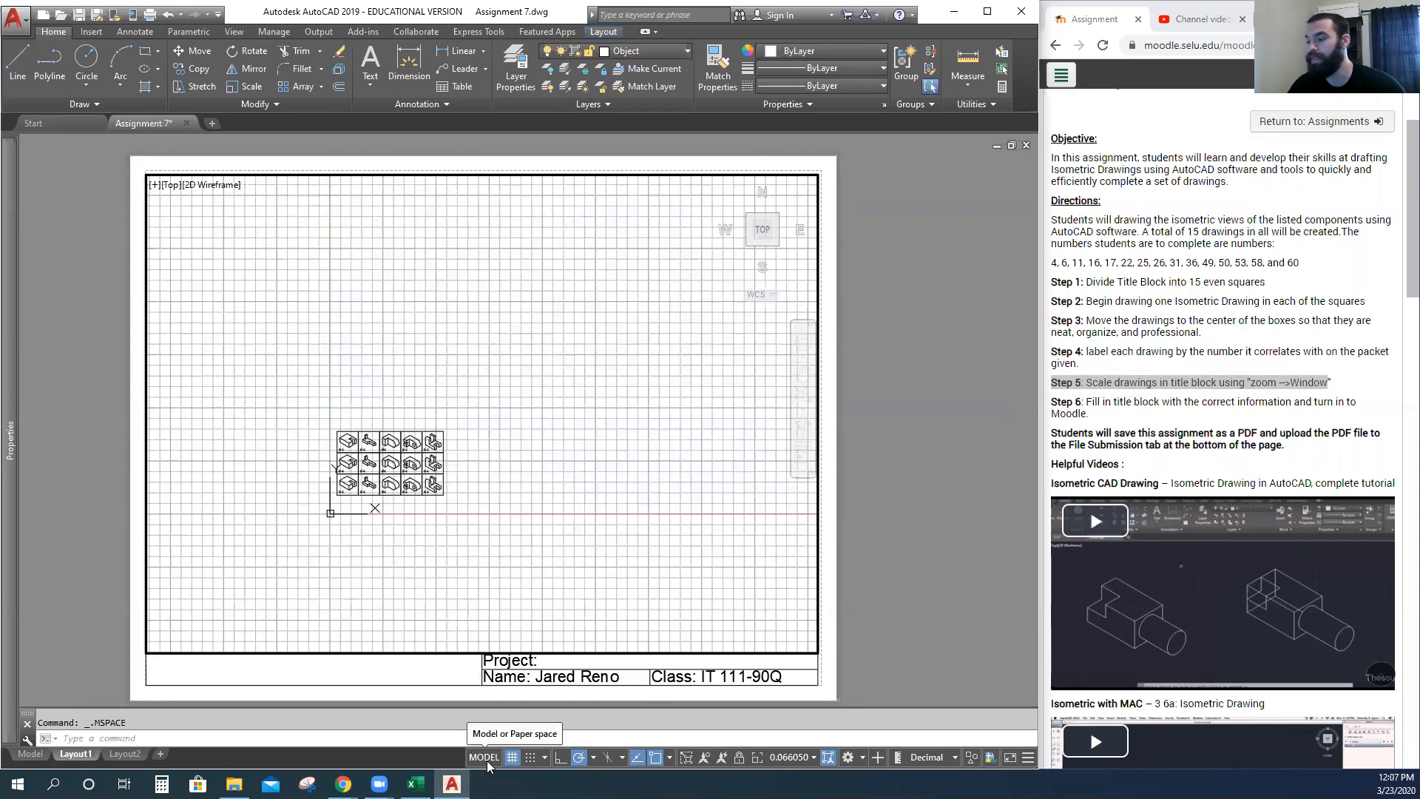
click(30, 753)
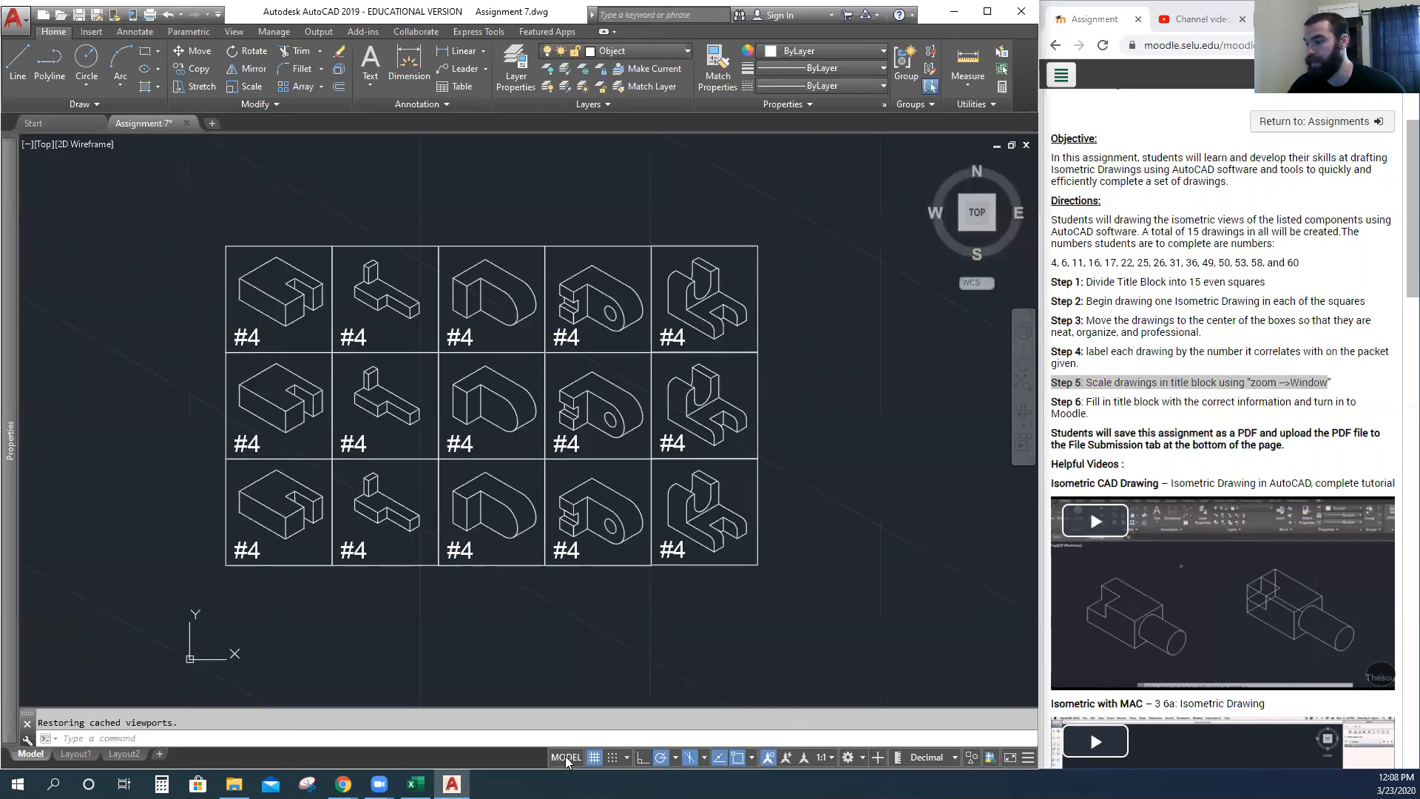
click(76, 754)
Draw three test circles on the Layout1 sheet.
click(87, 57)
click(509, 327)
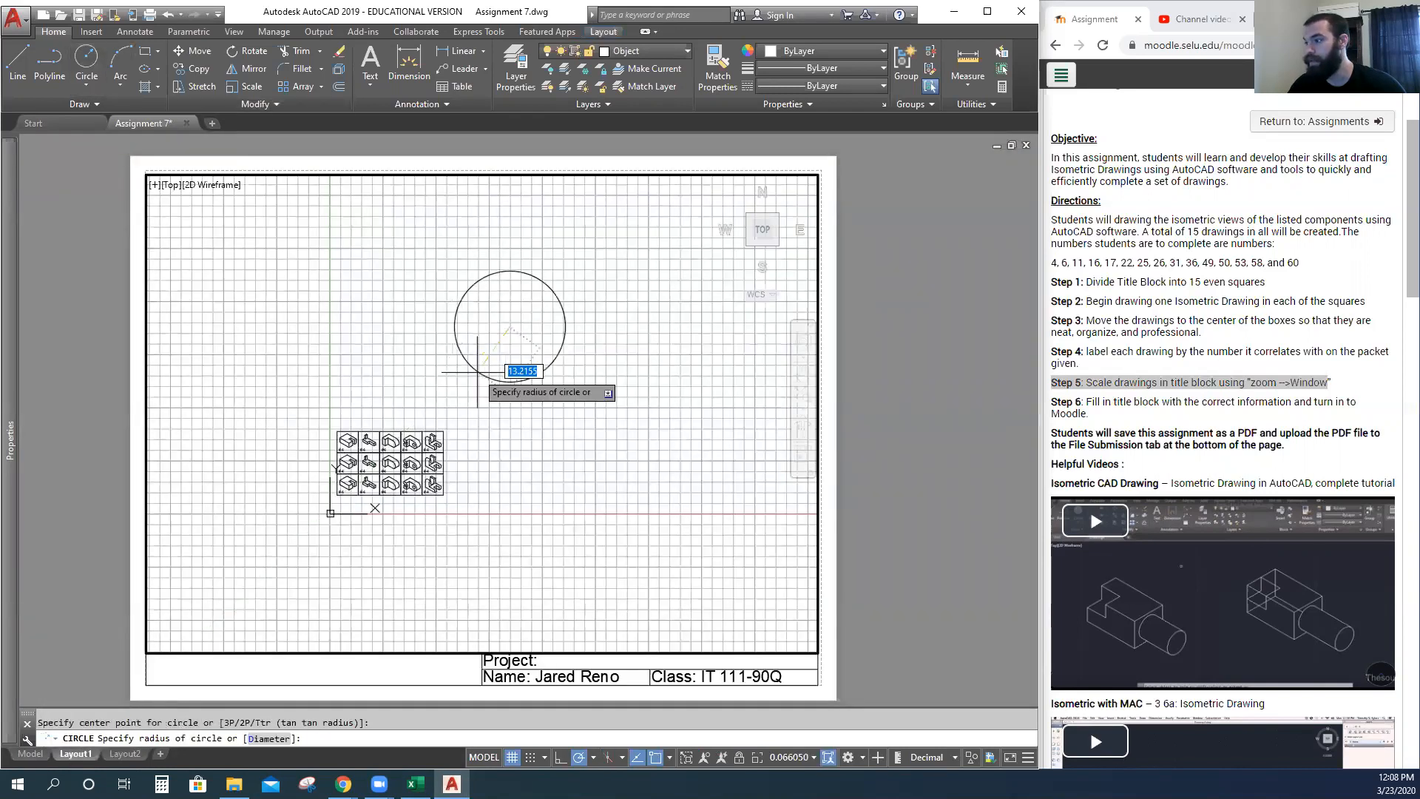
key(Return)
click(516, 345)
click(518, 384)
key(Return)
click(551, 390)
click(584, 444)
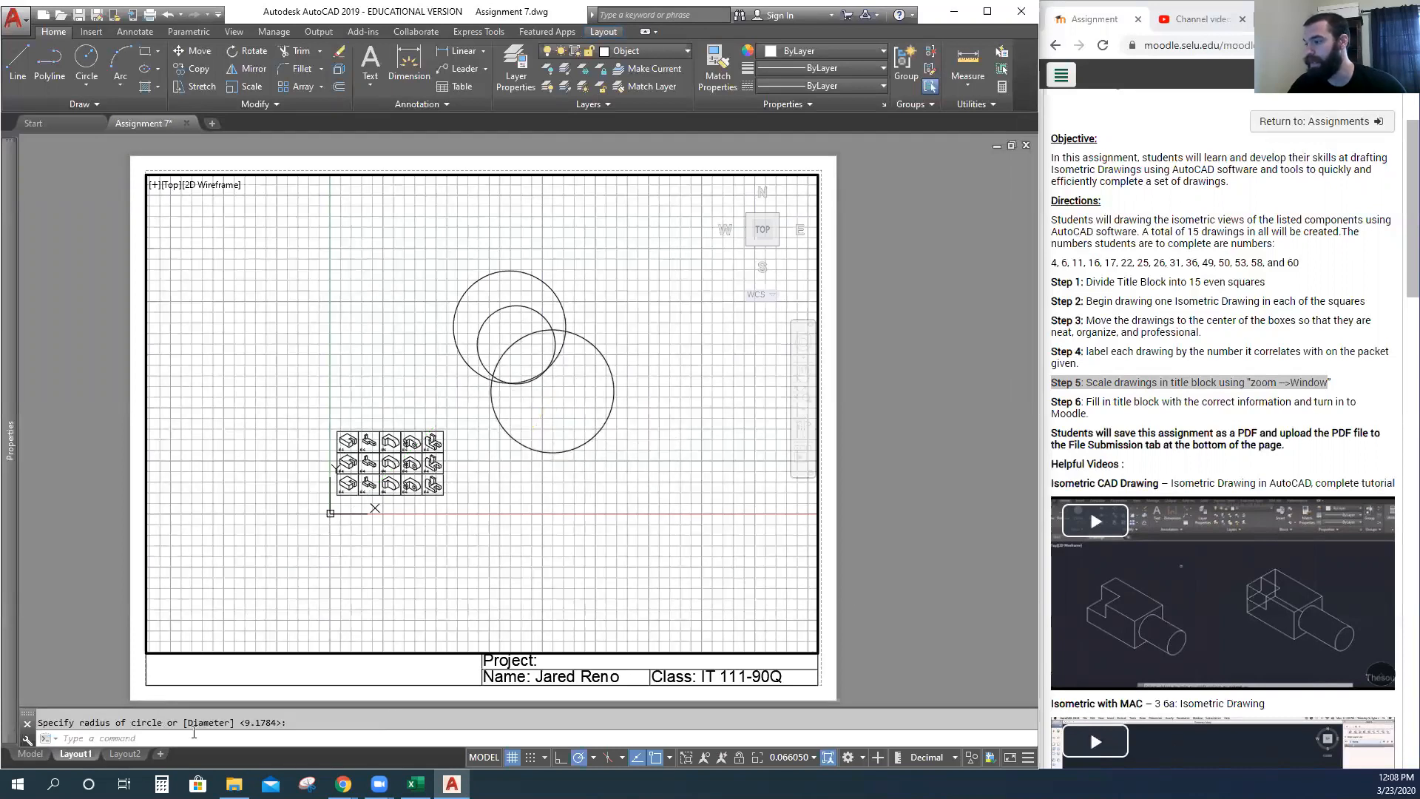
Look for the circles in model space, then window-select and delete the three test circles.
click(30, 754)
scroll(494, 478, down, 6)
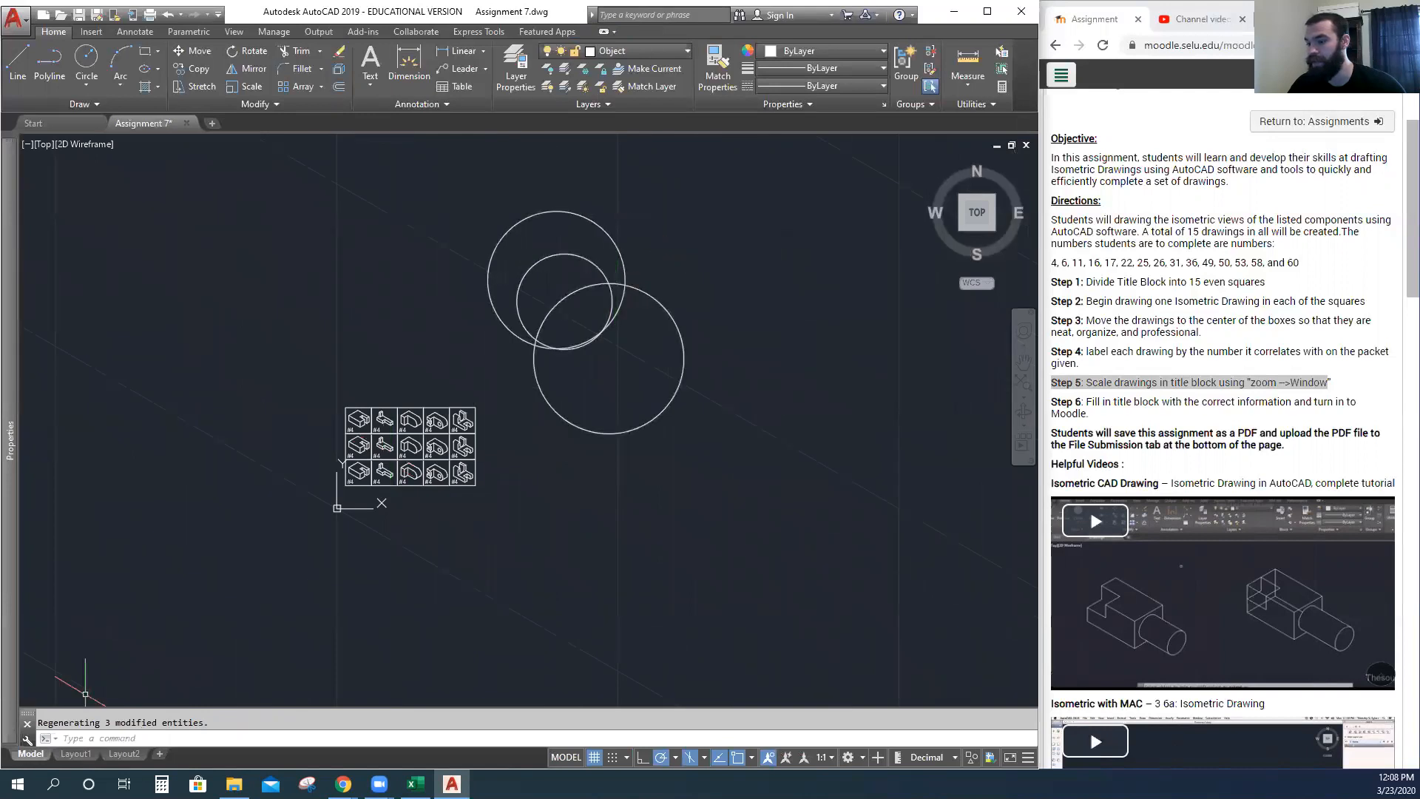
click(75, 753)
click(638, 280)
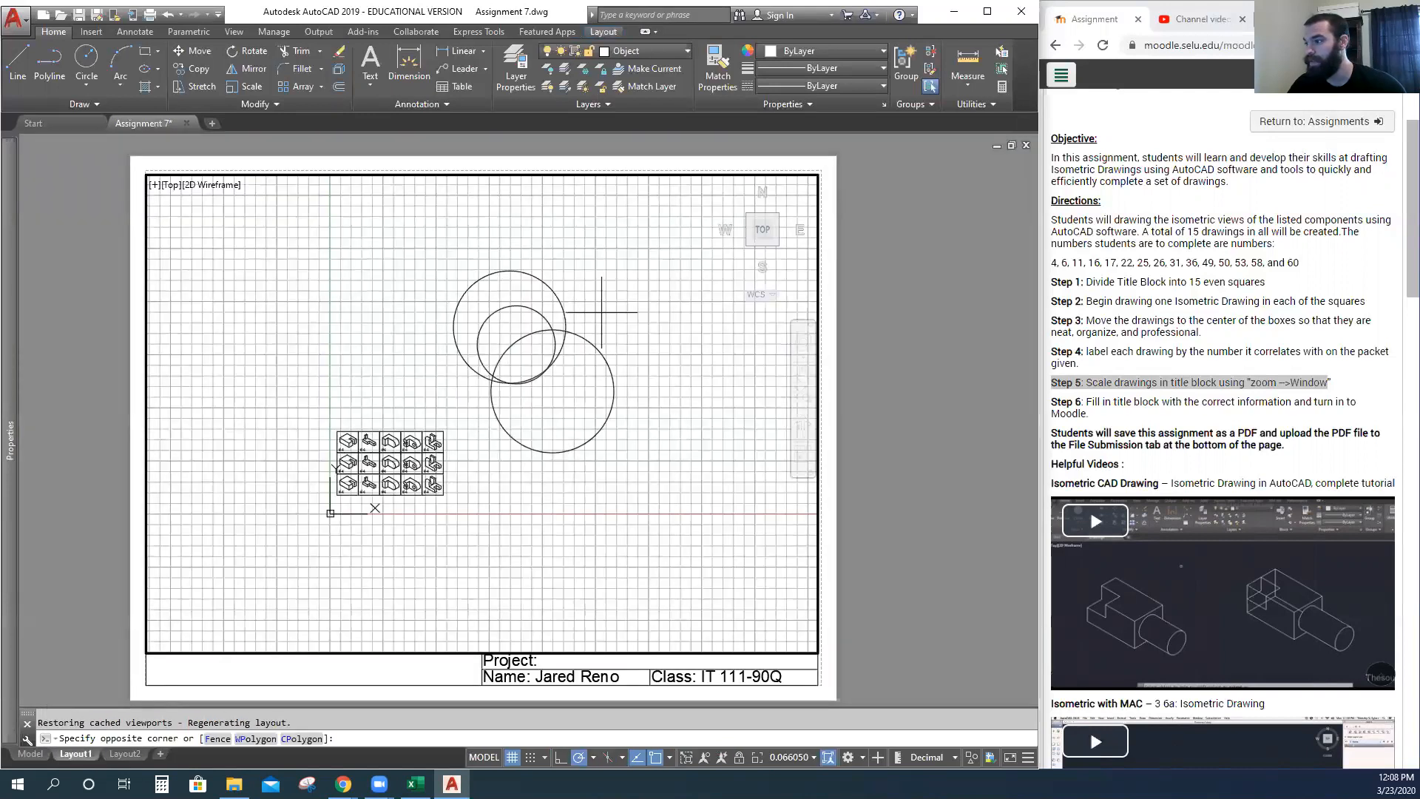
click(523, 390)
key(Delete)
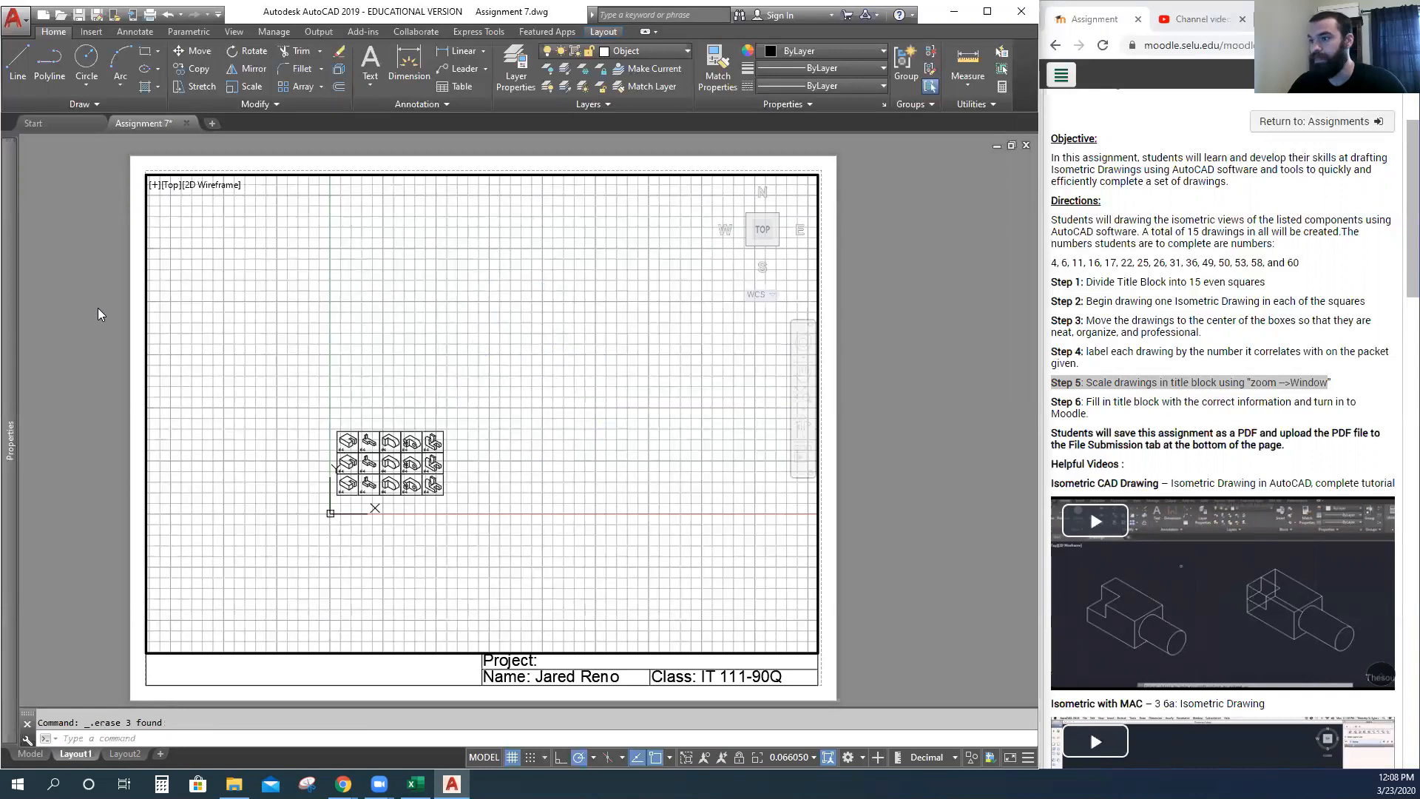
Return to paper space and draw two circles on the sheet.
double_click(98, 314)
click(96, 57)
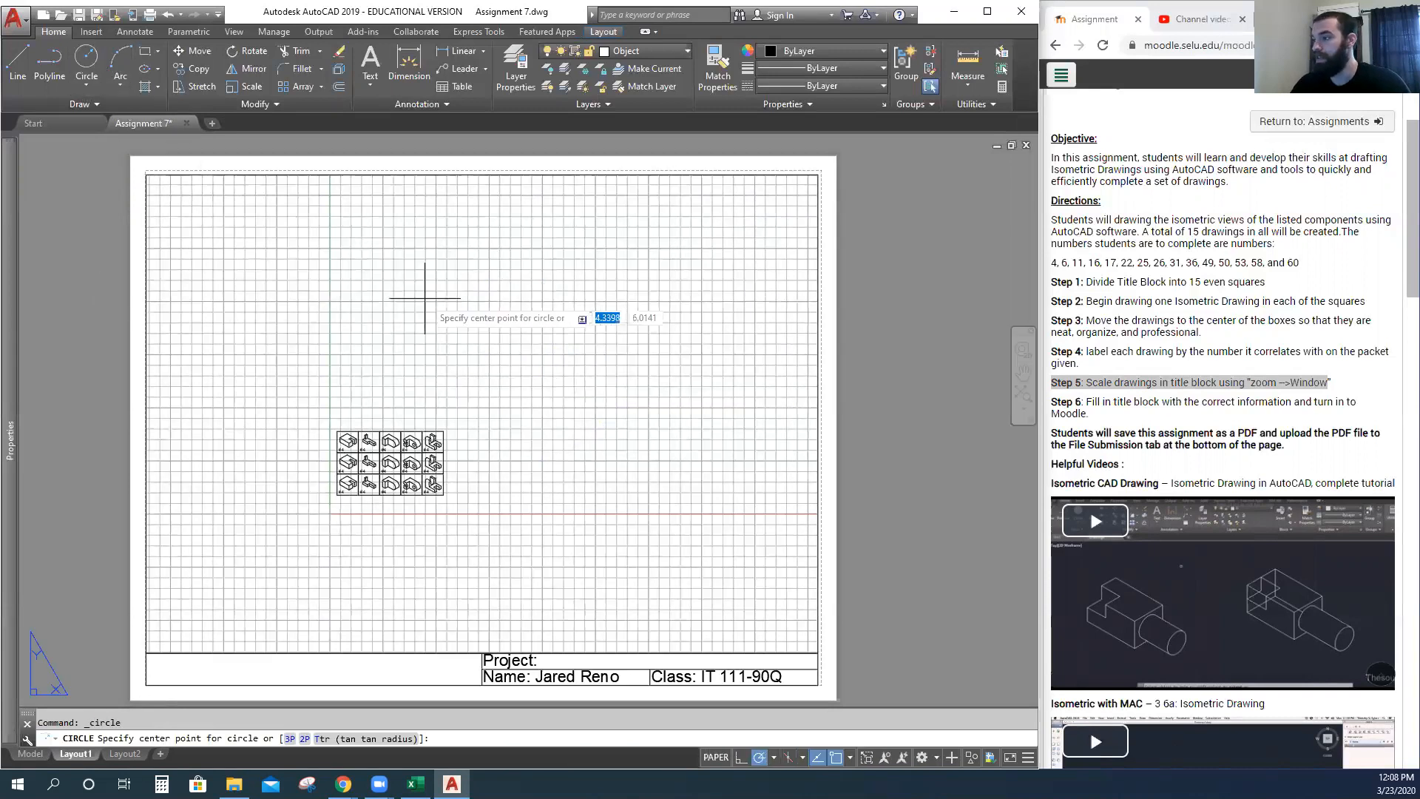
click(539, 316)
click(548, 355)
key(space)
click(551, 331)
click(551, 364)
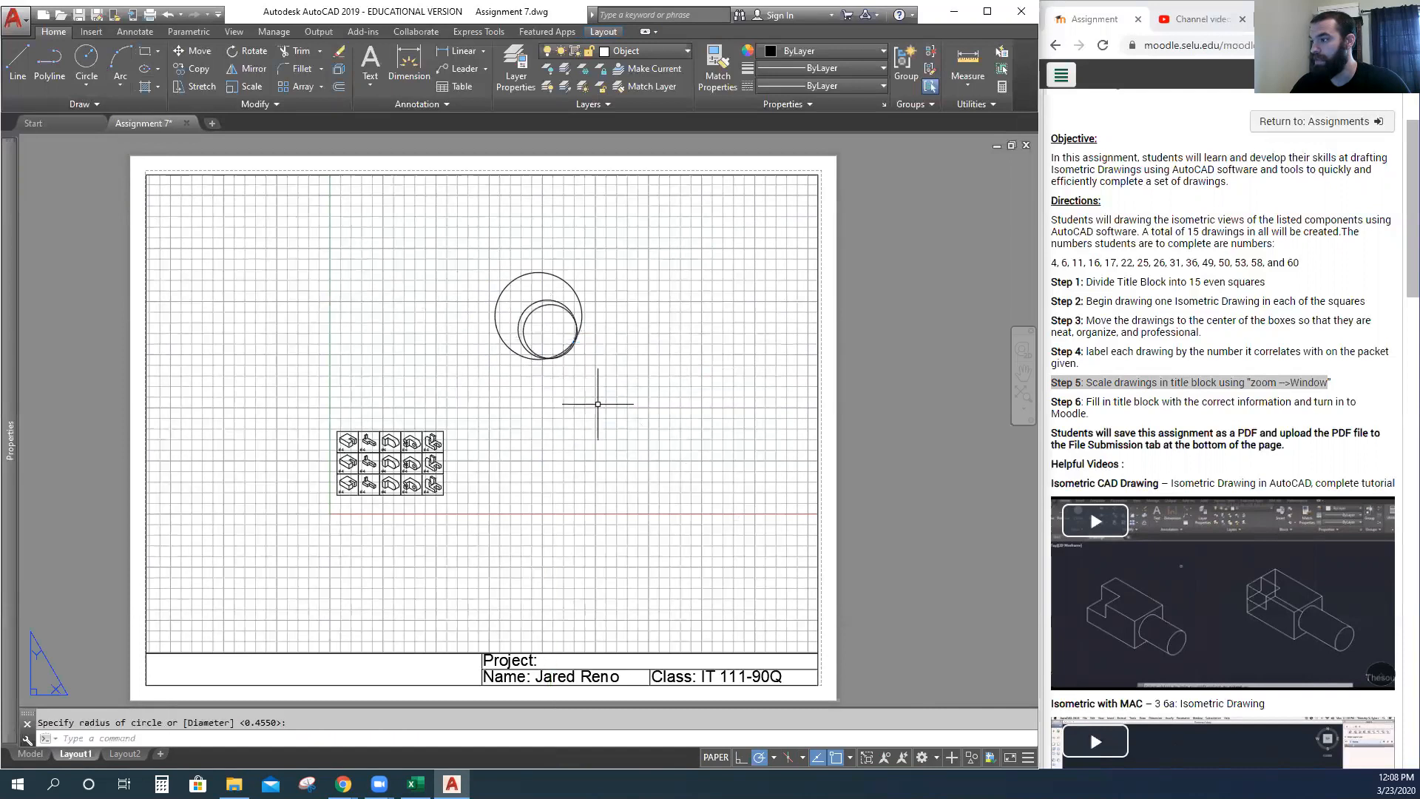
Check the circles in model space, then window-select them on the sheet and cancel.
click(40, 755)
scroll(320, 464, up, 5)
scroll(320, 464, up, 3)
scroll(318, 468, down, 3)
scroll(327, 474, up, 5)
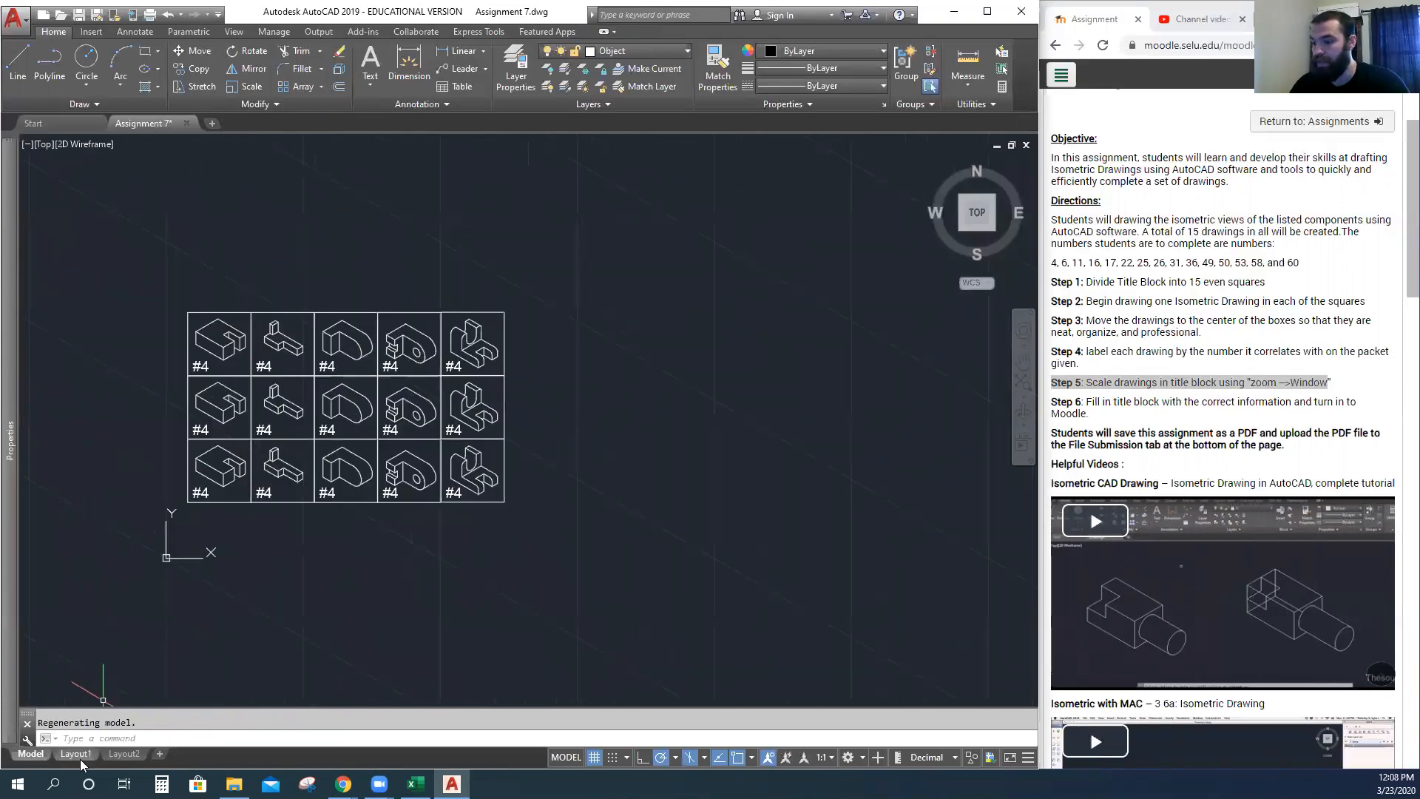
click(75, 753)
click(592, 268)
click(512, 349)
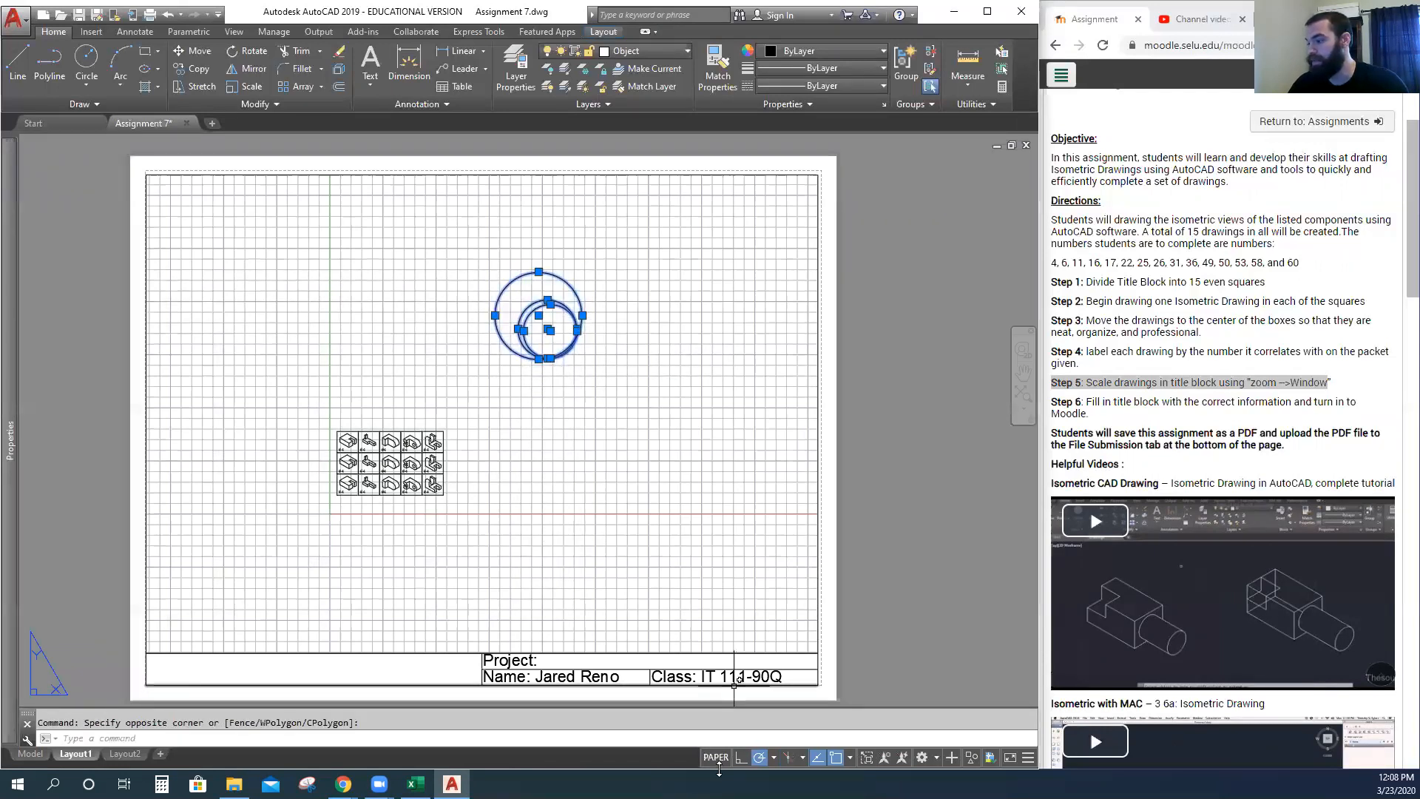
key(Escape)
Reselect the circles on the sheet with a crossing window and delete them.
click(486, 415)
click(344, 509)
click(278, 551)
click(498, 383)
click(498, 383)
click(271, 546)
click(235, 577)
click(463, 400)
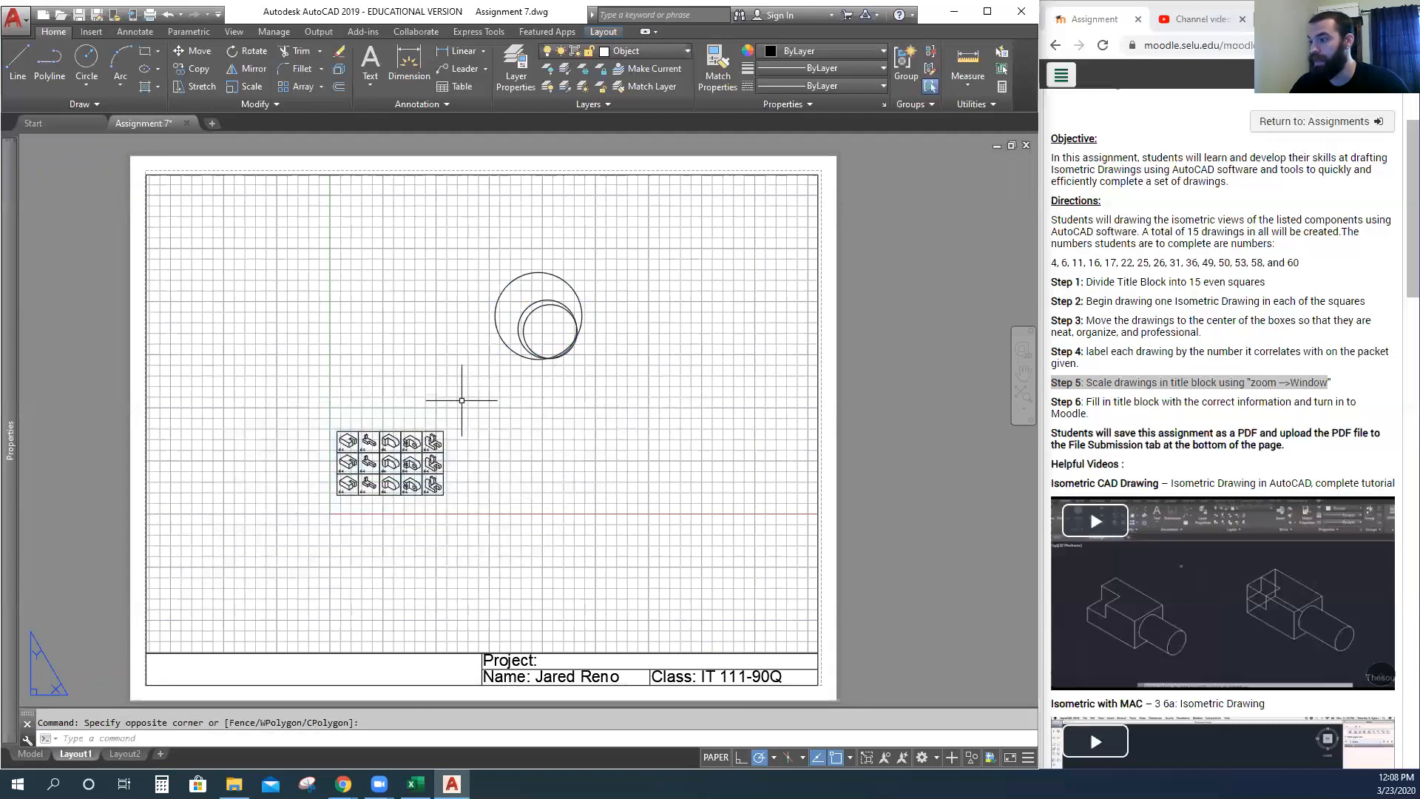
click(625, 285)
click(507, 381)
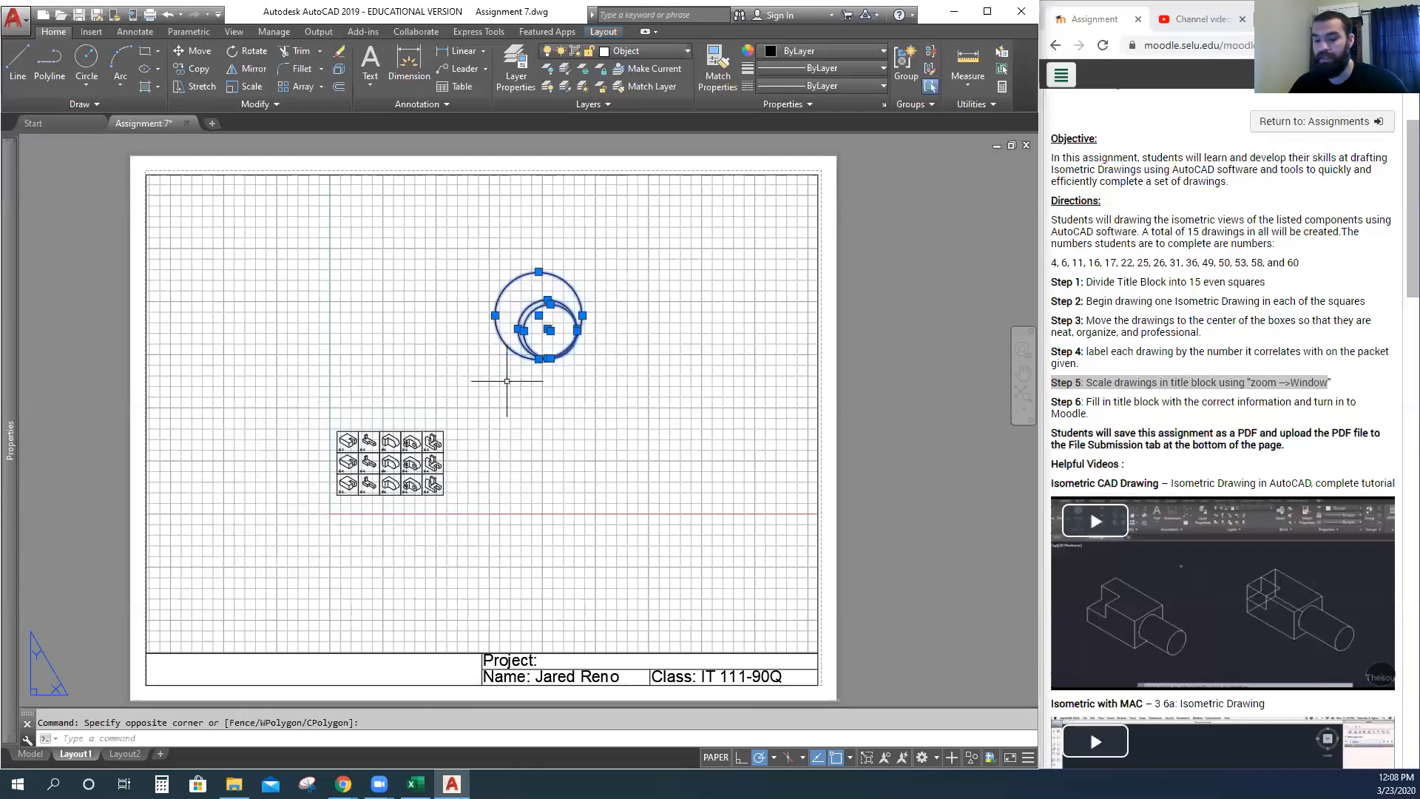
key(Delete)
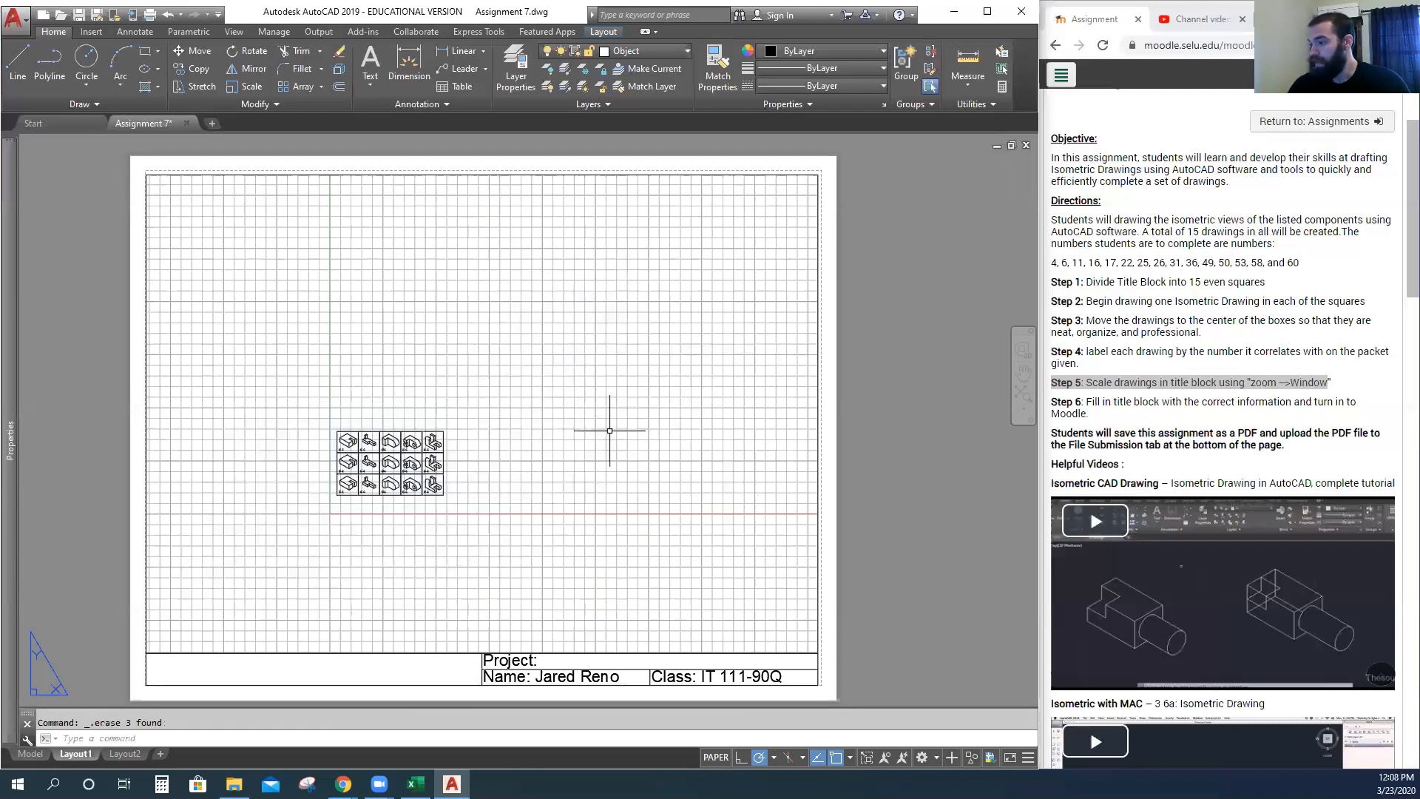
Enter the drawing viewport, leave it, and reactivate it to adjust its view.
double_click(443, 470)
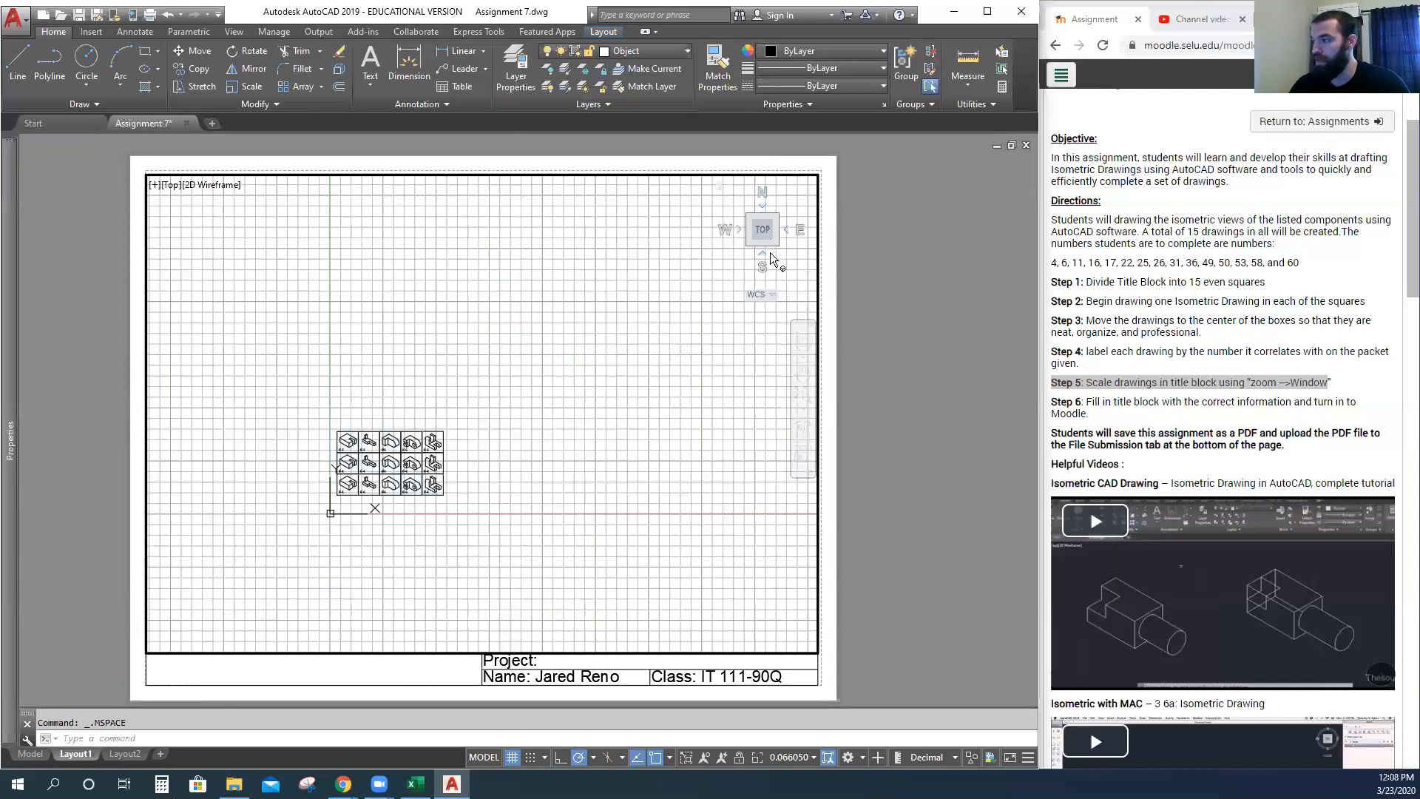
double_click(901, 347)
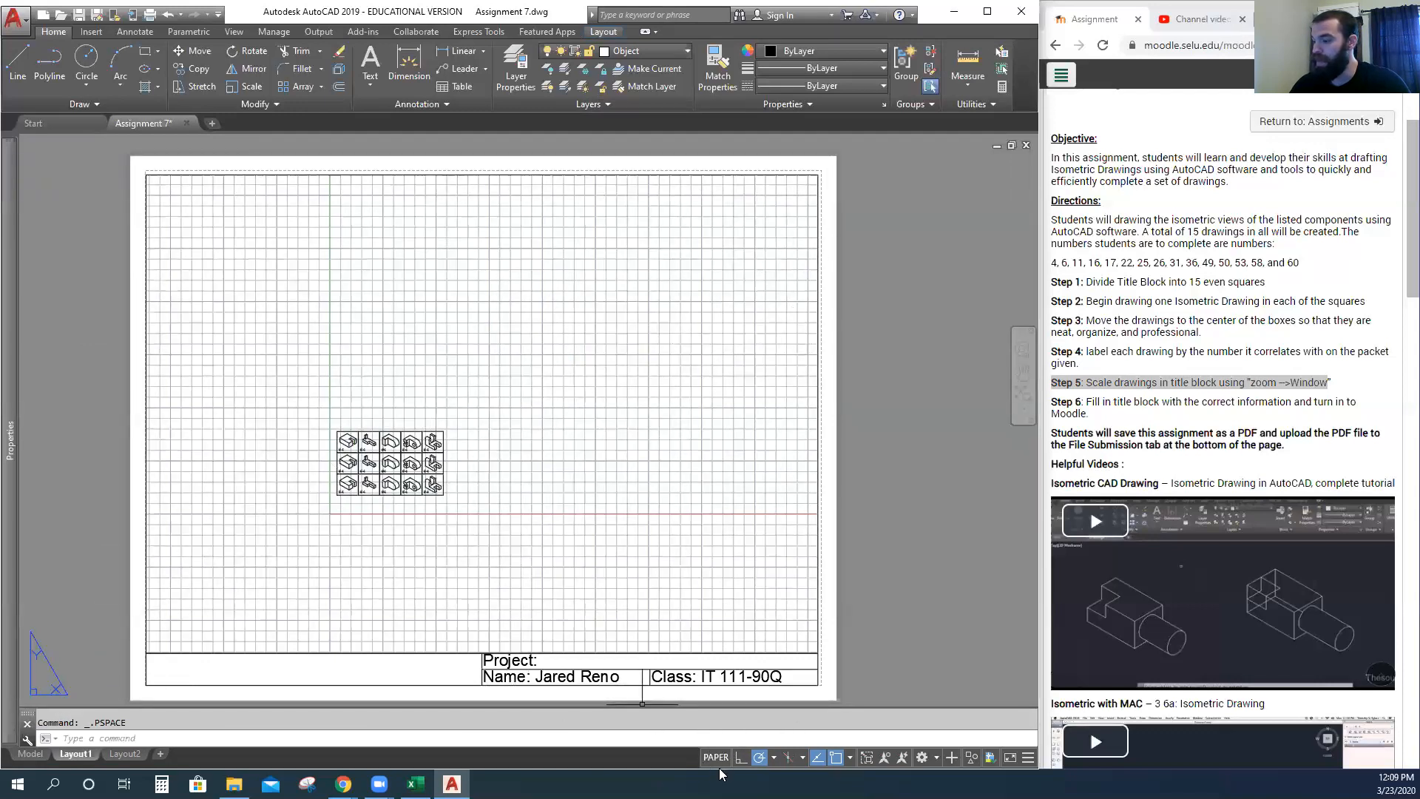
double_click(473, 540)
scroll(381, 492, up, 4)
scroll(378, 493, down, 8)
scroll(346, 486, up, 6)
scroll(481, 477, down, 5)
scroll(480, 481, up, 9)
Pan the fifteen drawings around inside the viewport to reposition them.
mouse_move(467, 488)
middle_down()
mouse_move(549, 364)
mouse_move(533, 377)
middle_up()
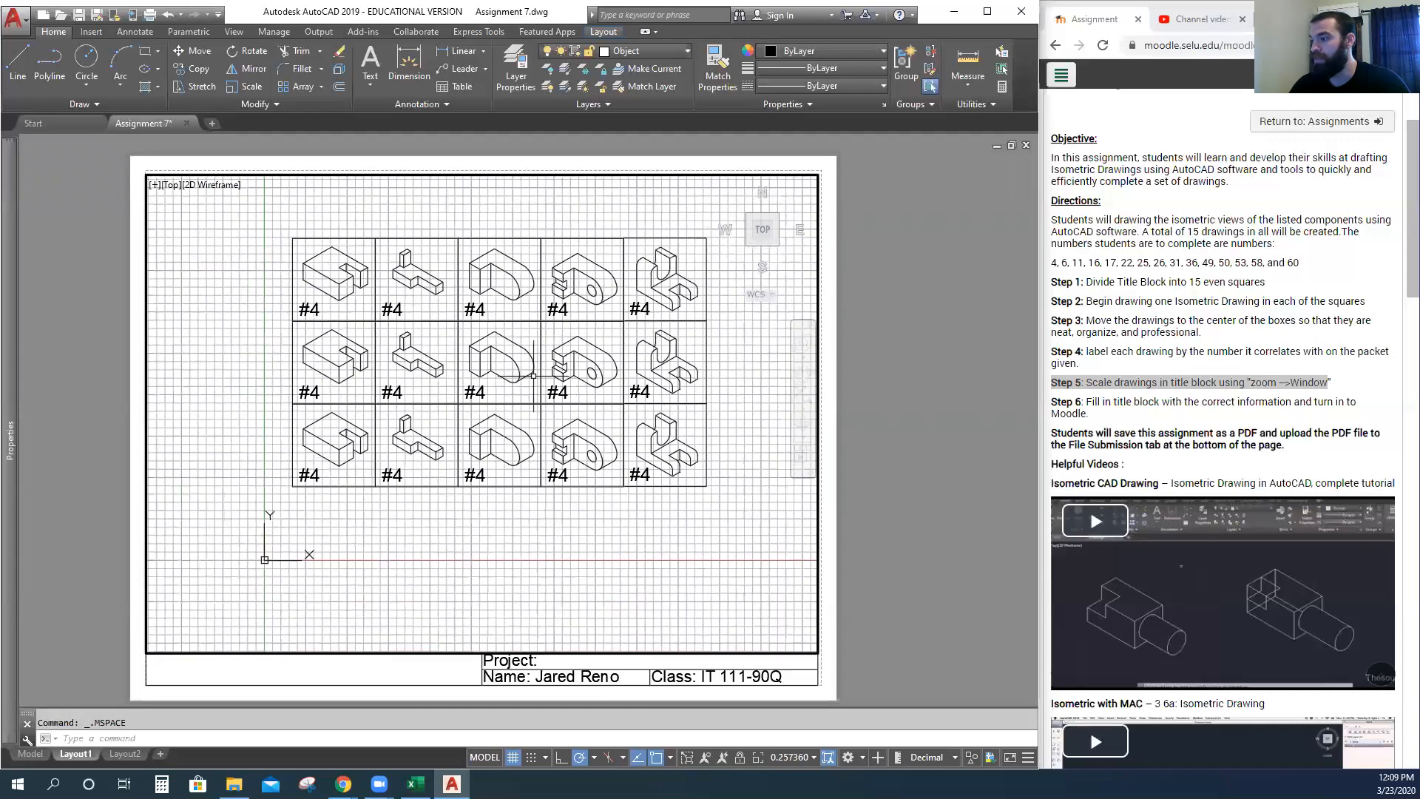
middle_drag(467, 475, 453, 516)
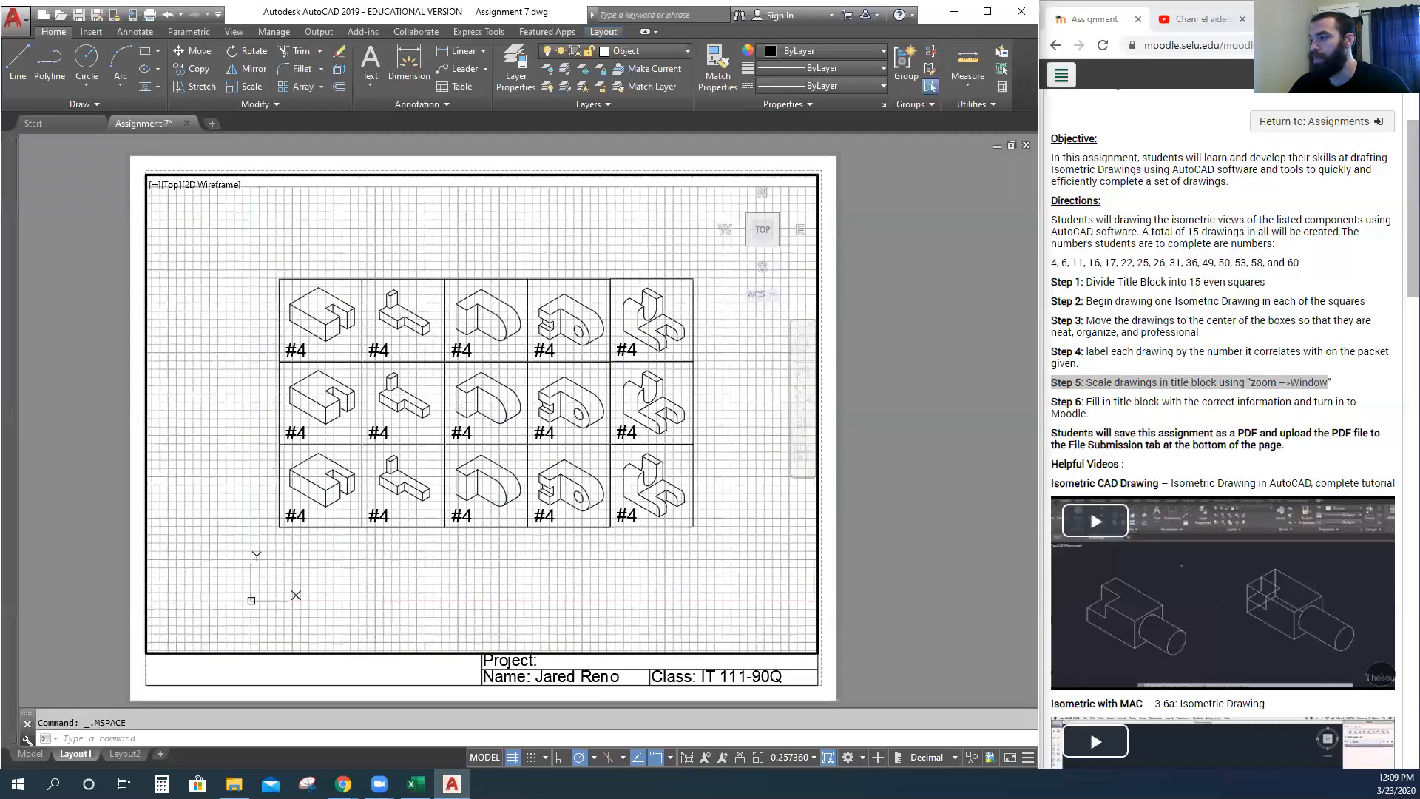
click(804, 375)
mouse_move(480, 609)
mouse_down()
mouse_move(390, 589)
mouse_move(573, 587)
mouse_move(405, 575)
mouse_up()
right_click(567, 534)
click(584, 547)
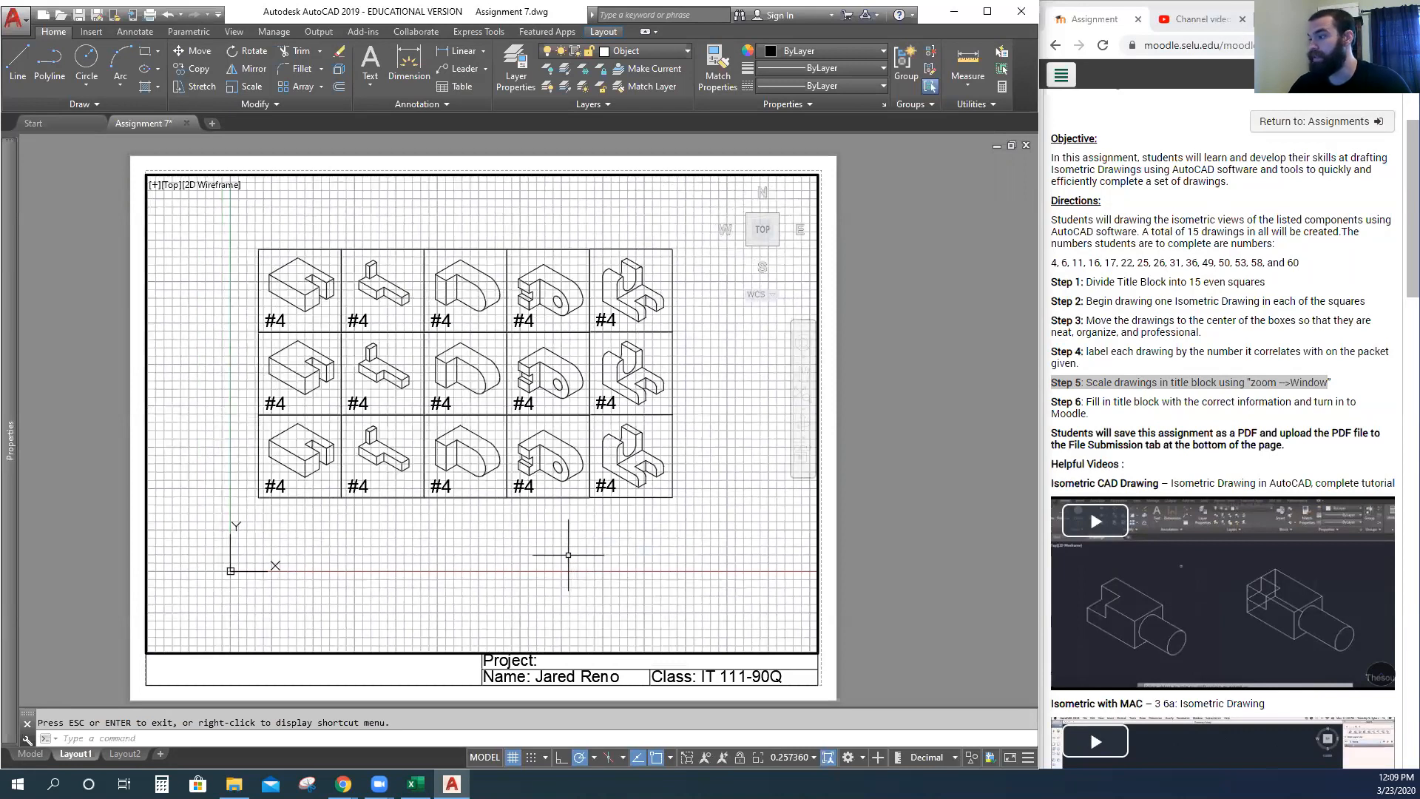
scroll(525, 517, up, 3)
scroll(524, 520, down, 3)
mouse_move(525, 520)
middle_down()
mouse_move(523, 567)
mouse_move(583, 634)
middle_up()
scroll(523, 567, up, 3)
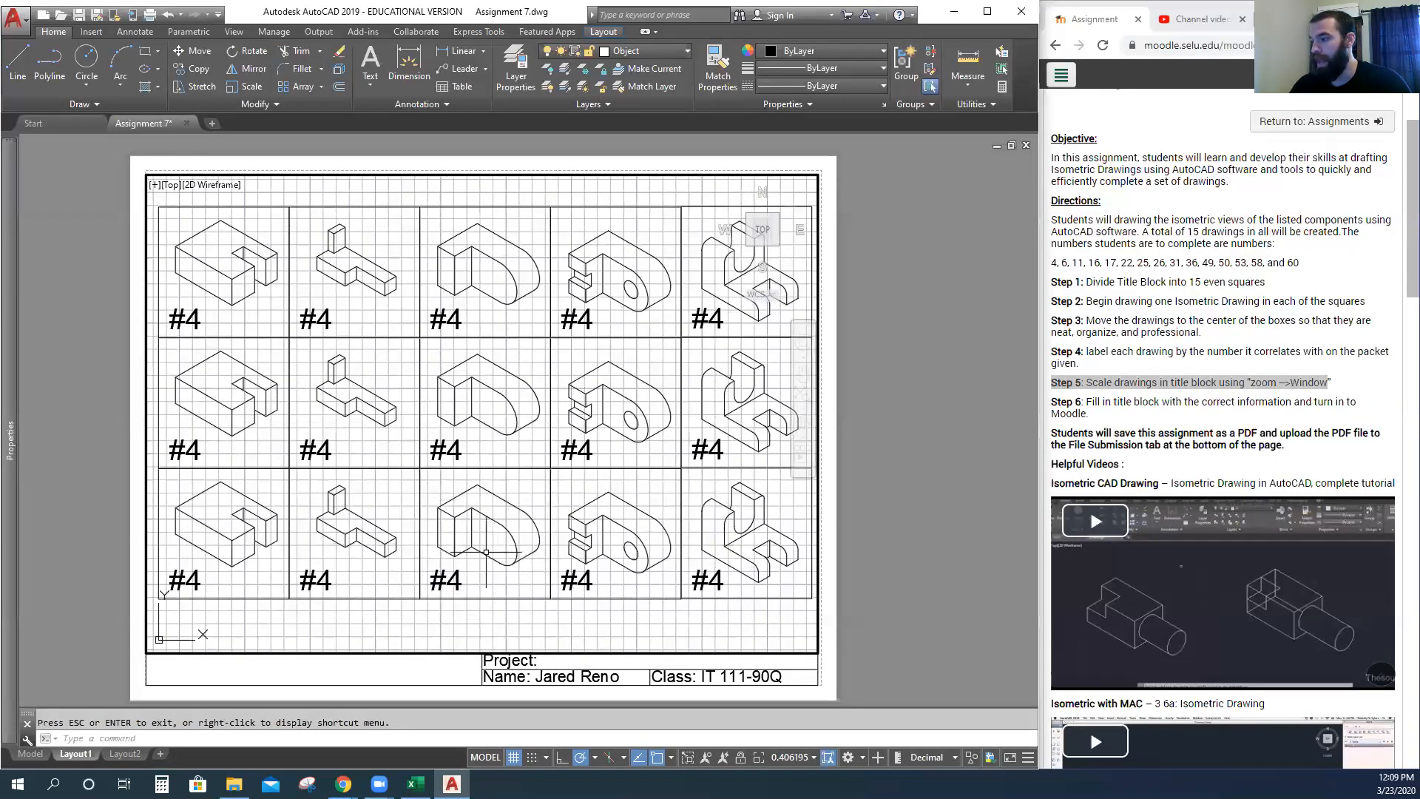
scroll(525, 543, down, 2)
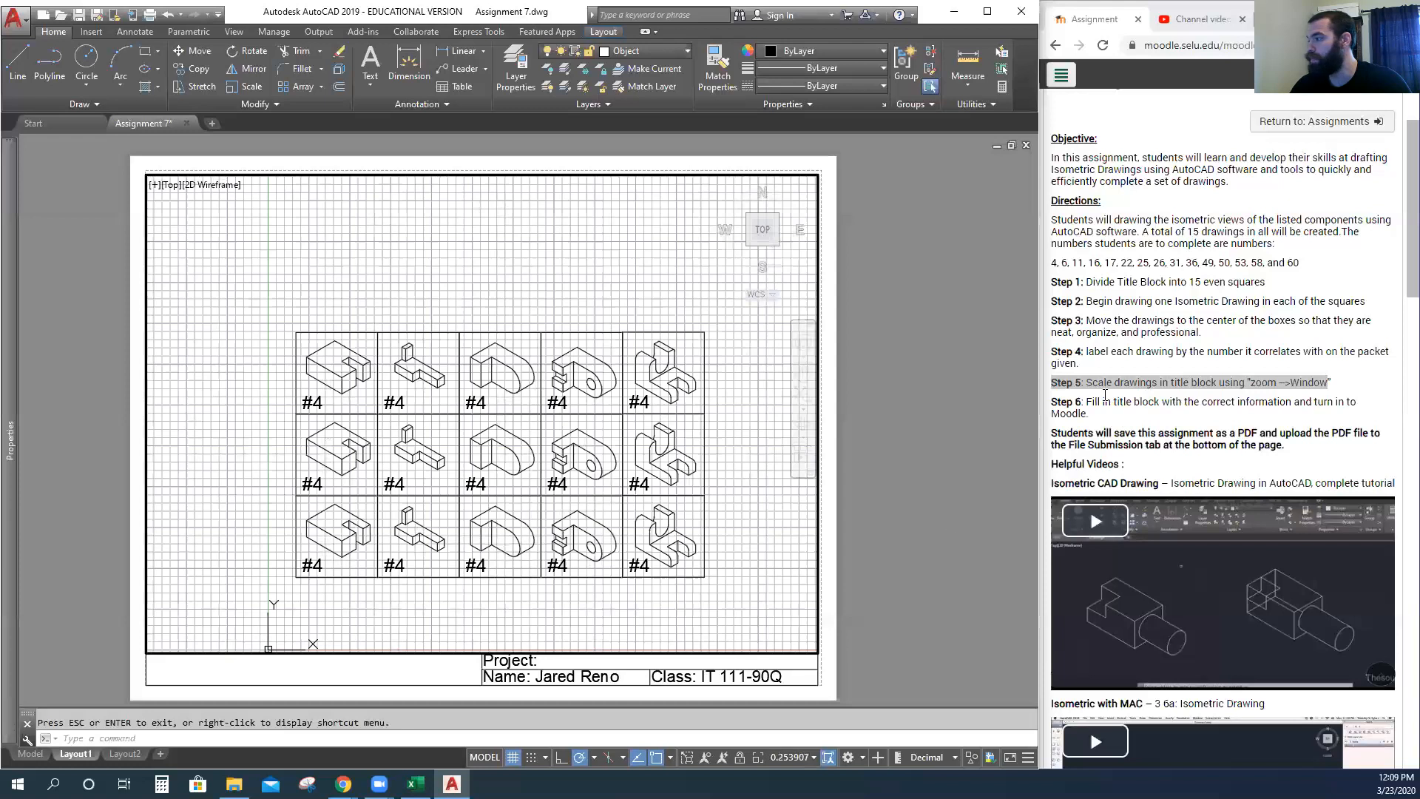
Review the scaling and title block steps, cancel PEDIT, and nudge the drawings up and left.
click(1061, 381)
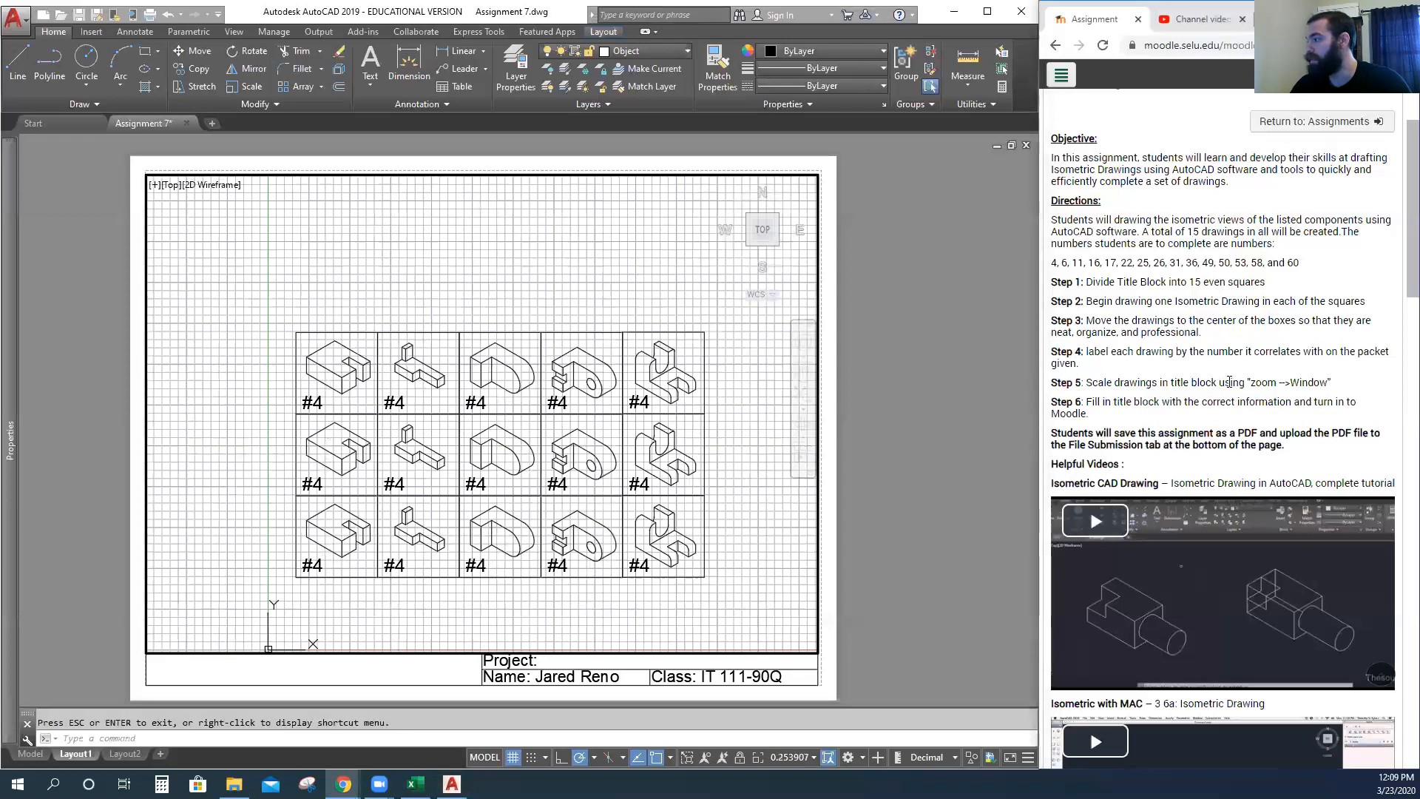
drag(1248, 383, 1336, 402)
click(897, 484)
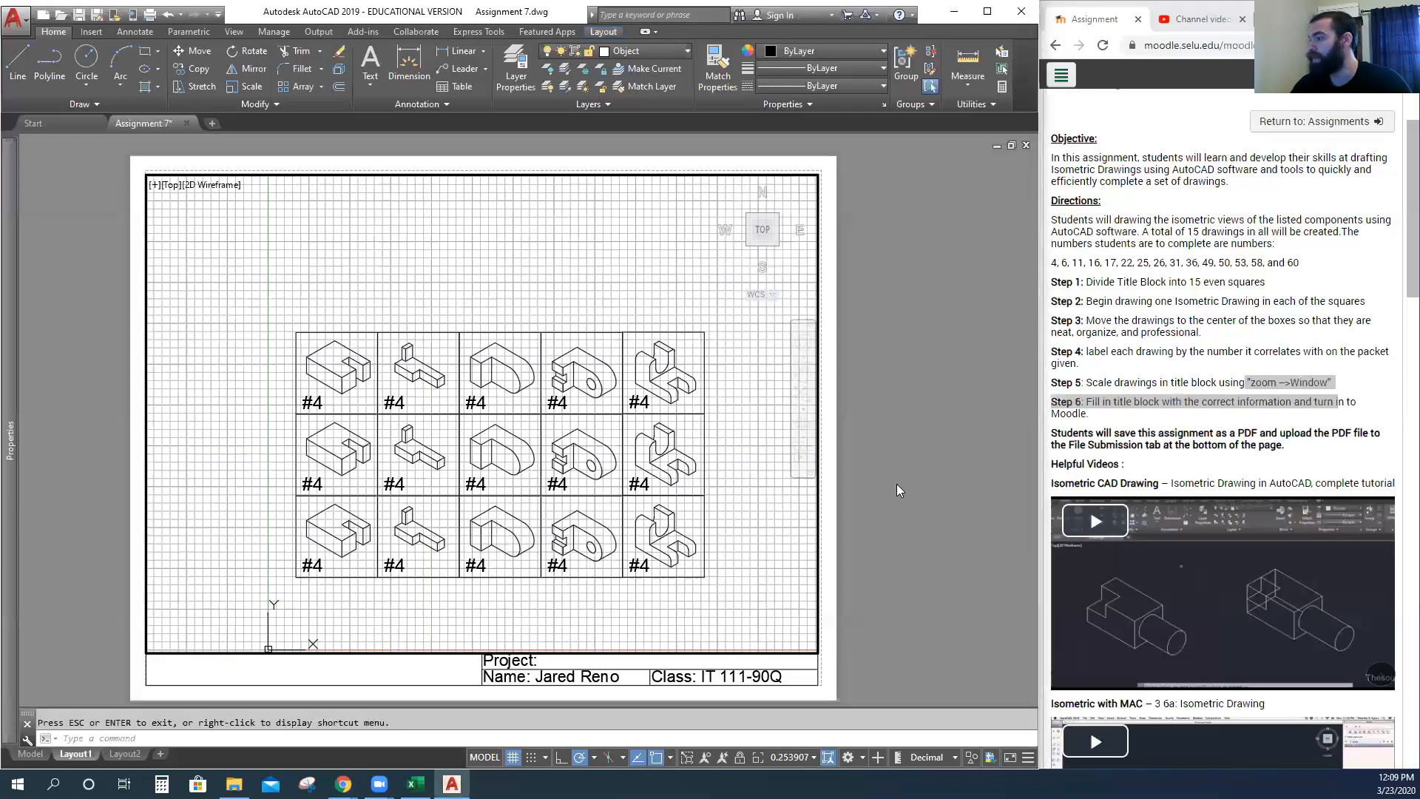
right_click(681, 493)
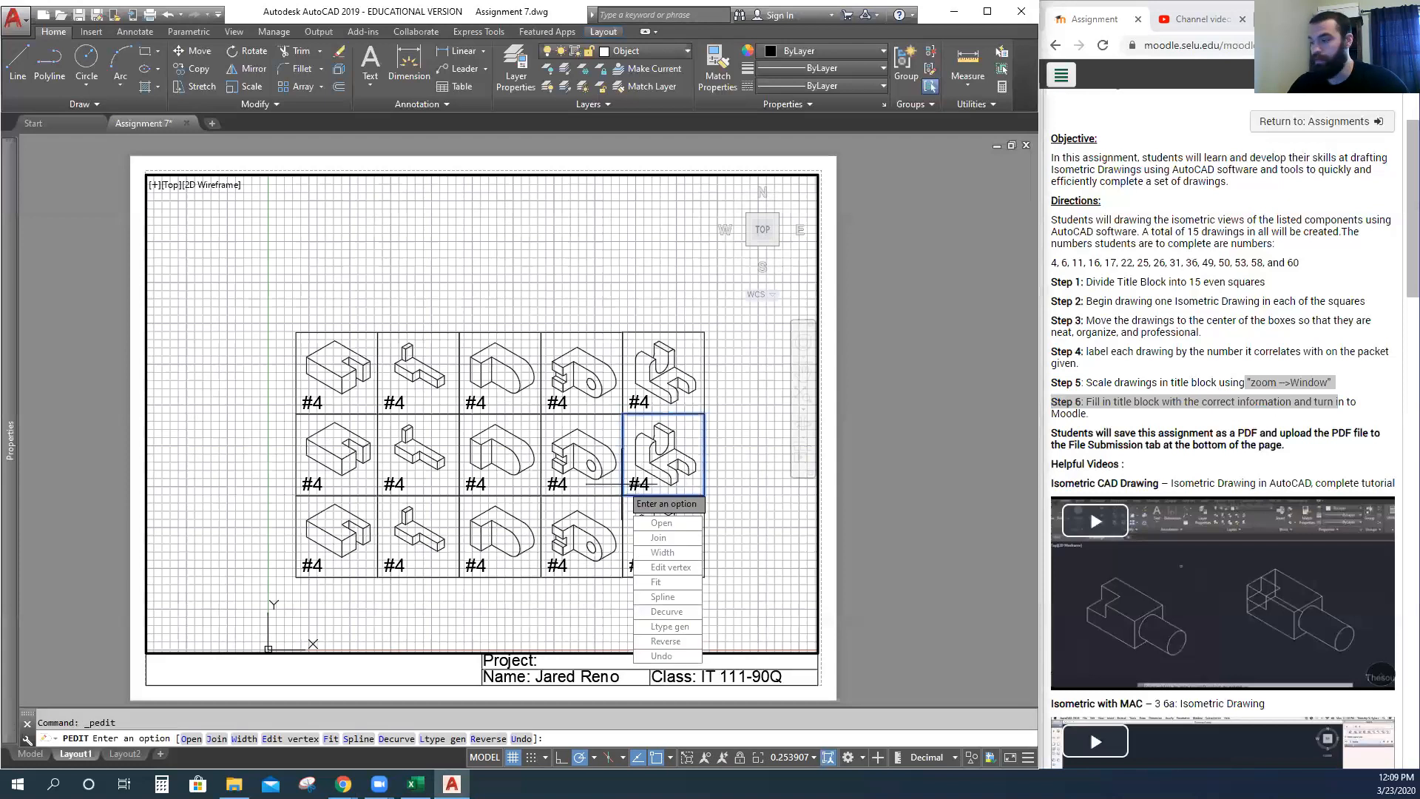
click(684, 494)
middle_drag(521, 619, 504, 589)
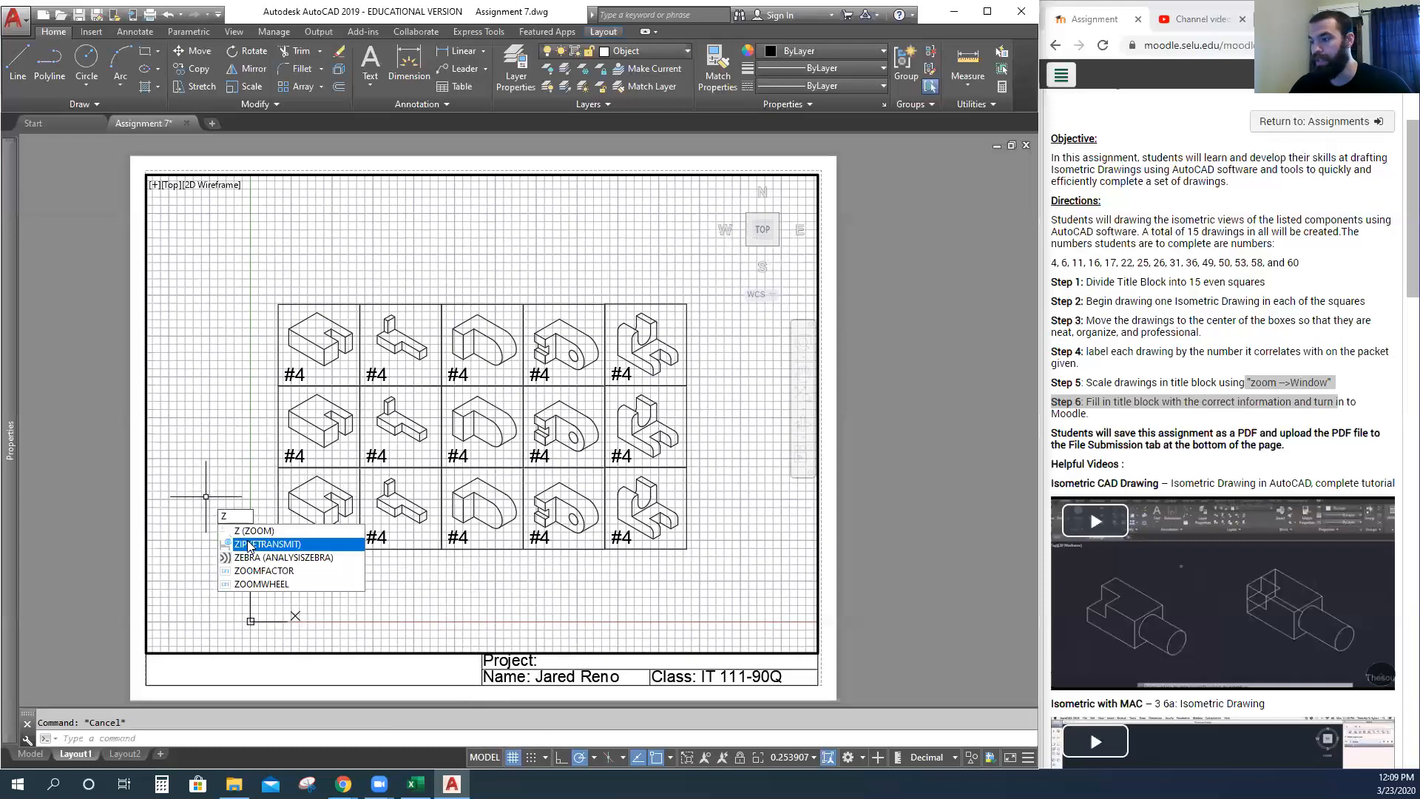
Zoom Window onto the drawing grid, which frames only six drawings.
key(Return)
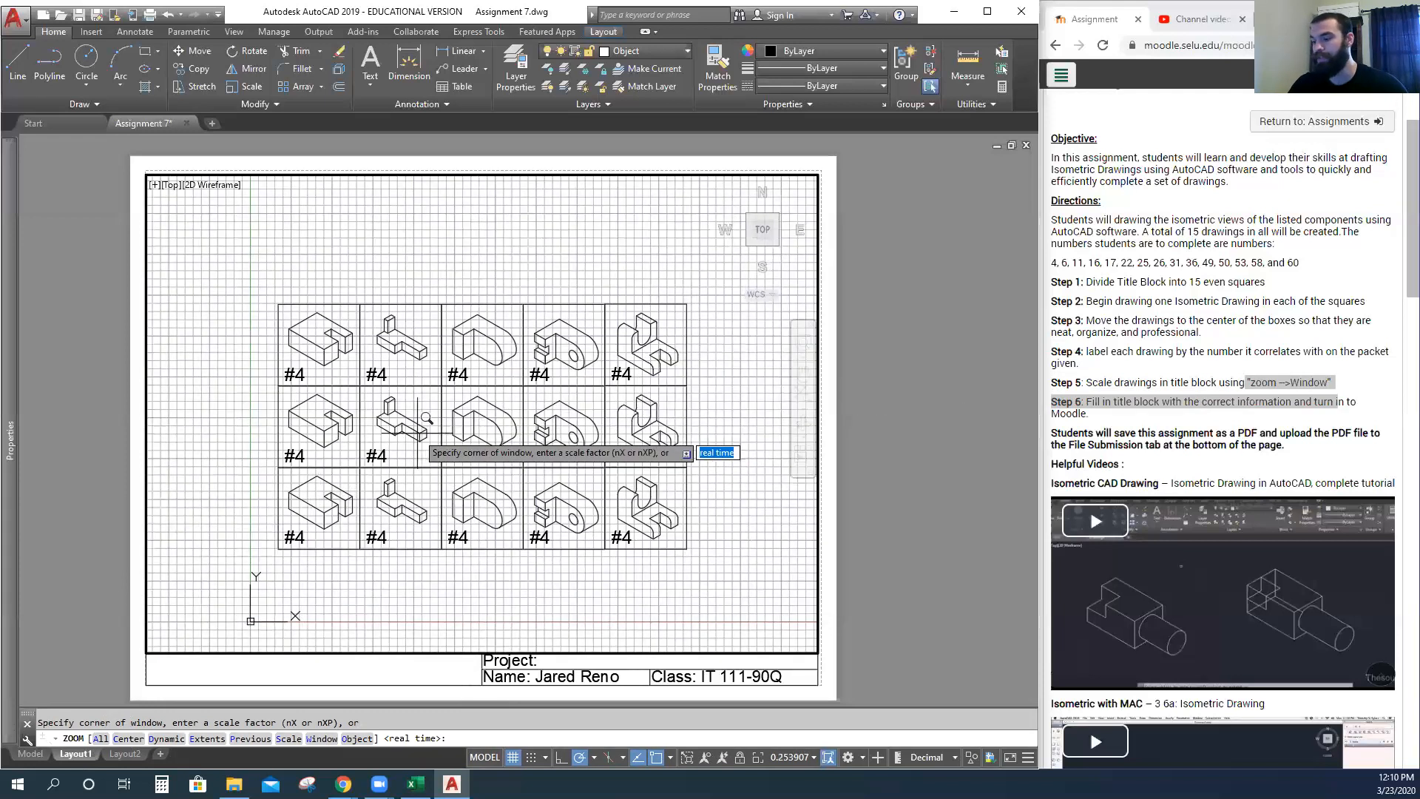
click(320, 739)
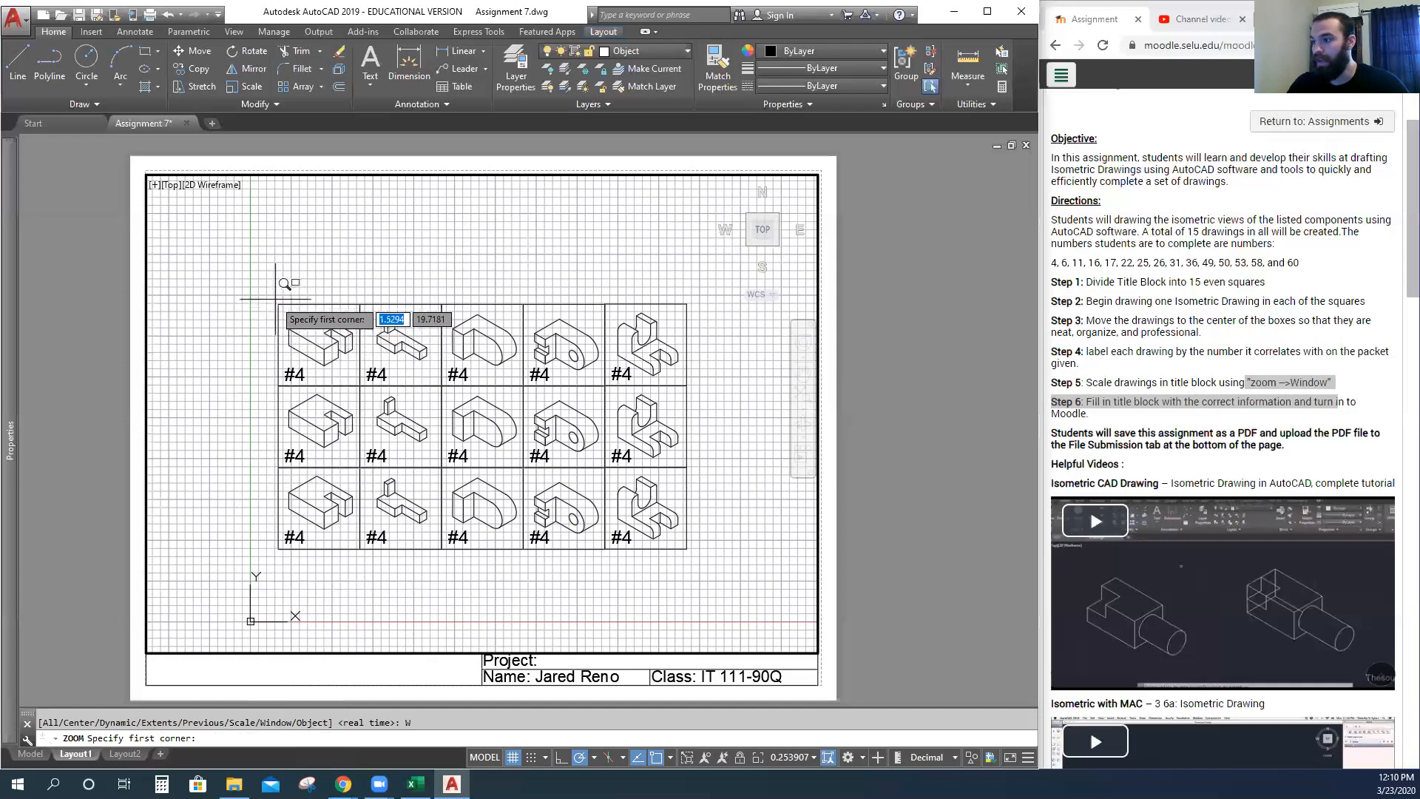
key(F3)
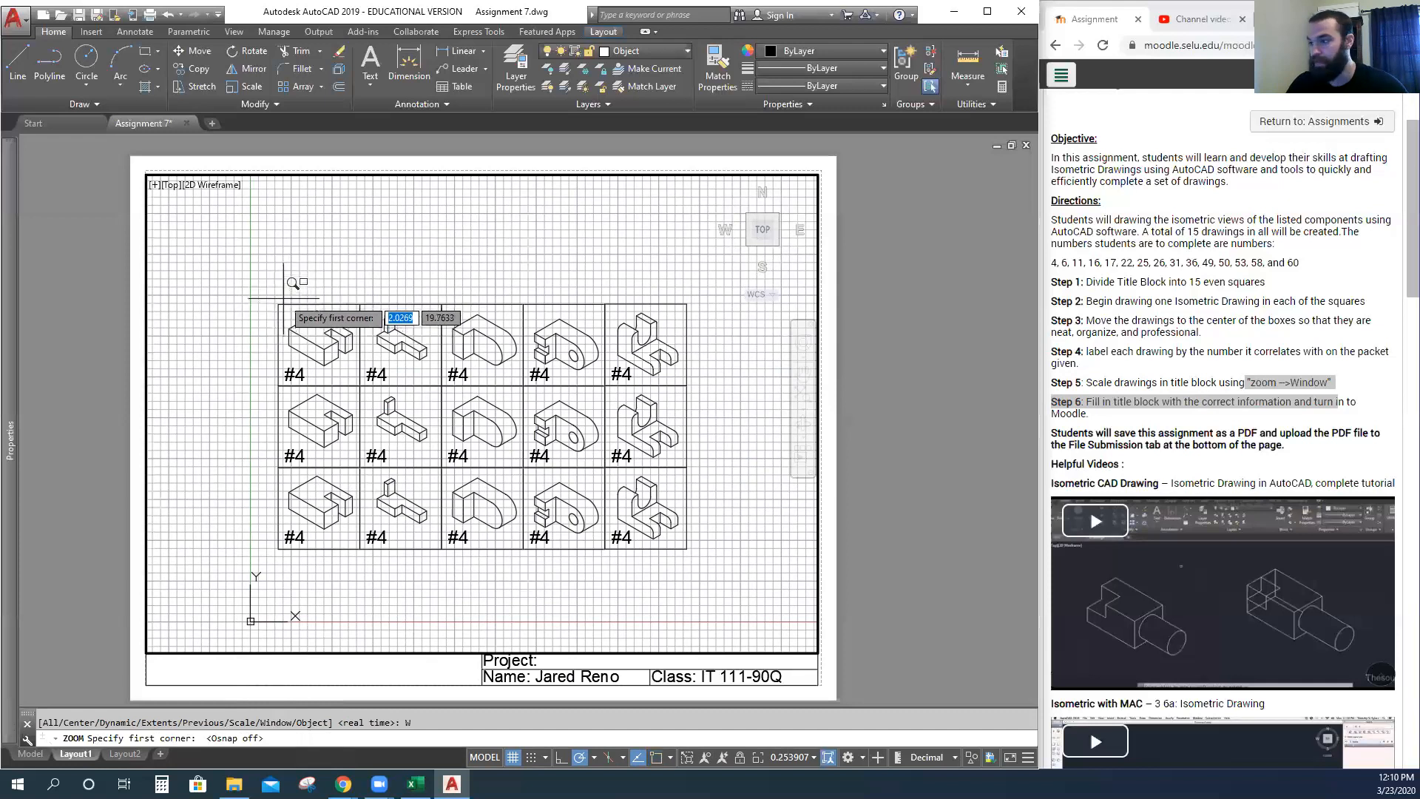
key(F3)
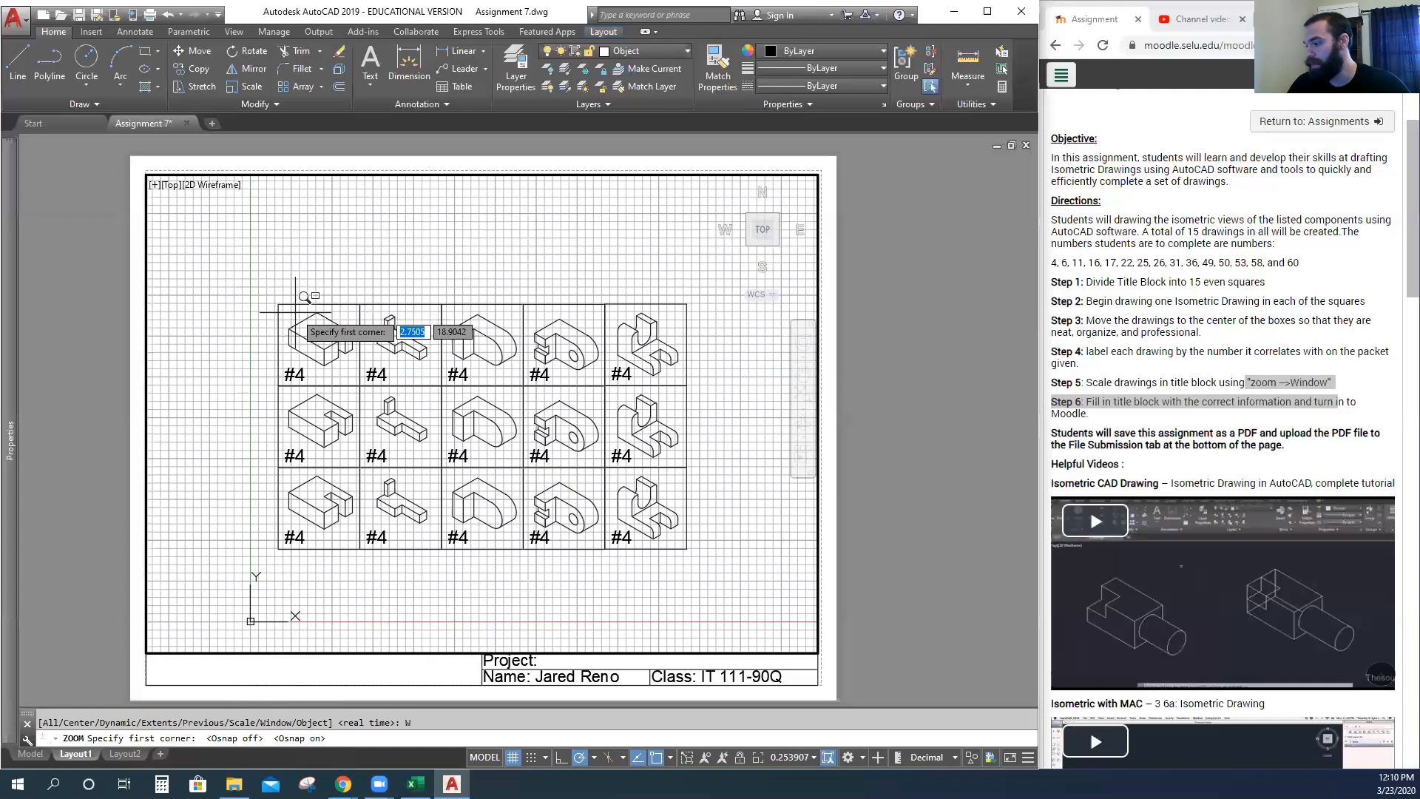
click(670, 758)
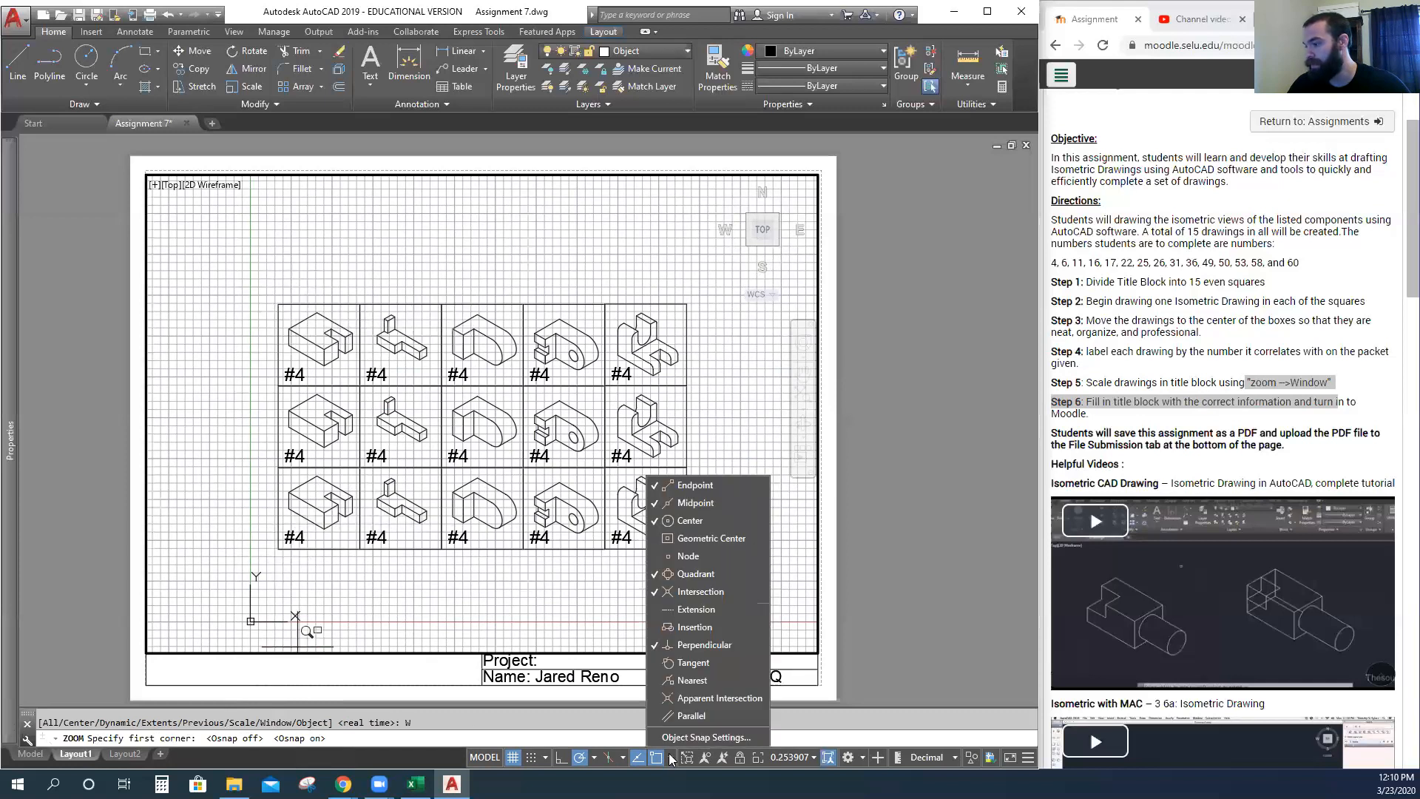
click(670, 758)
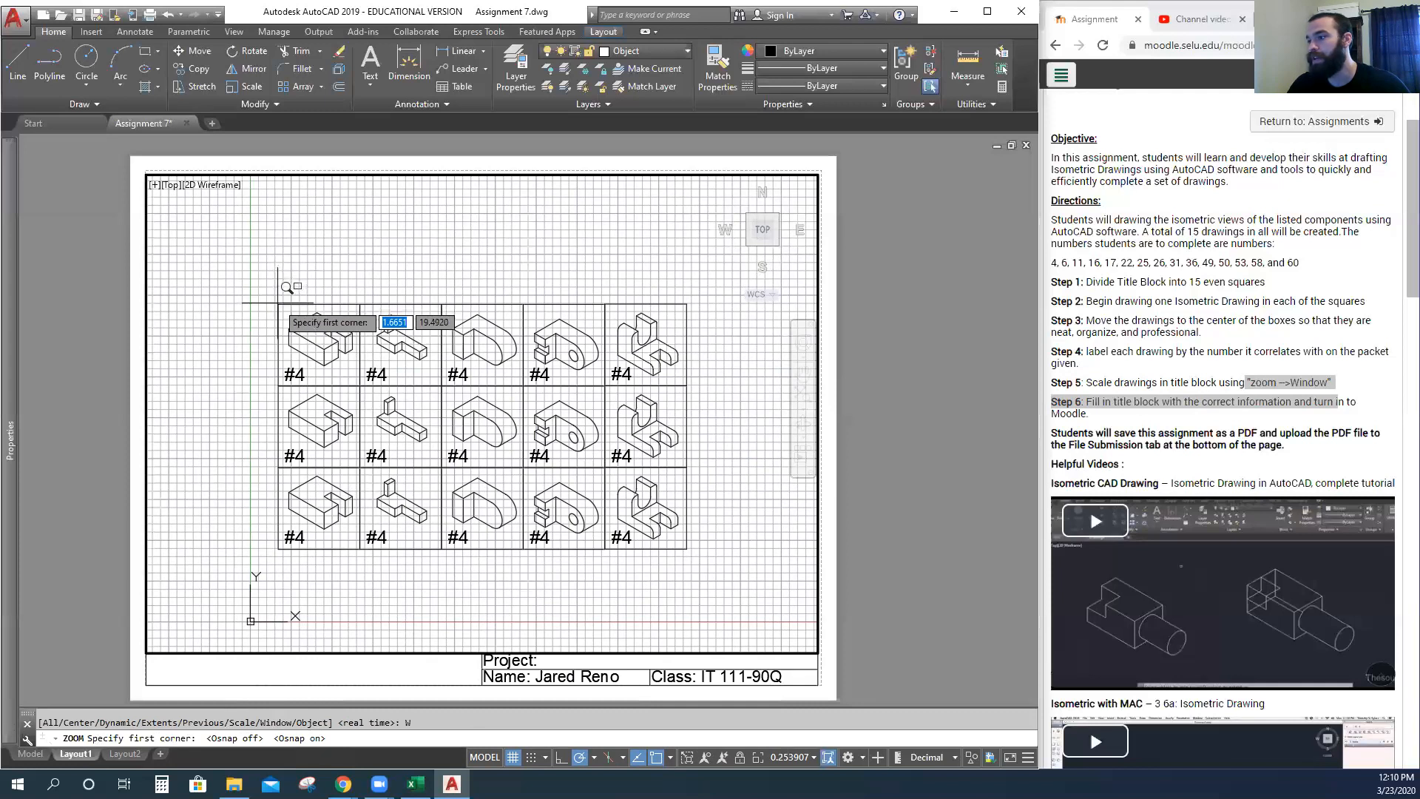
click(278, 303)
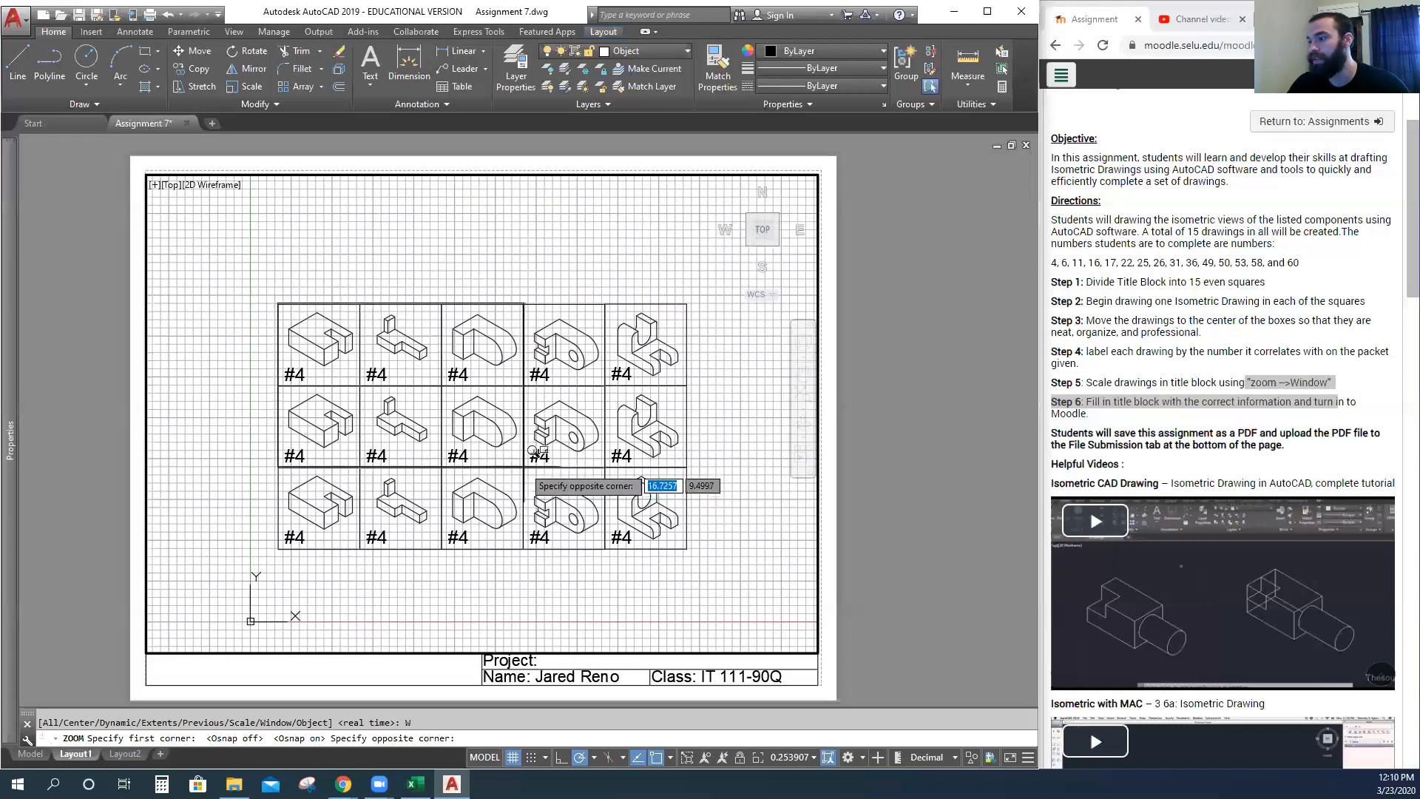
click(531, 464)
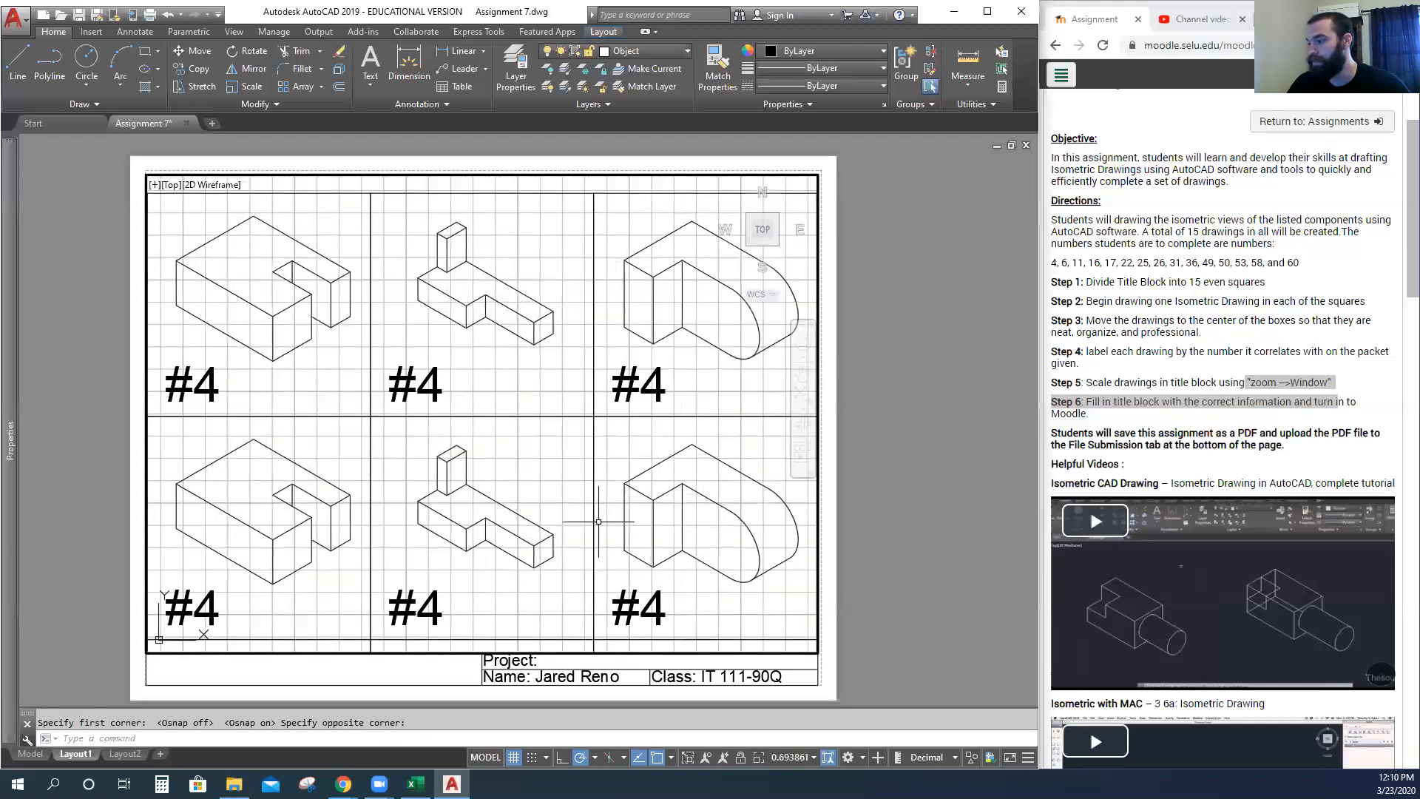
scroll(400, 425, down, 8)
scroll(458, 321, up, 4)
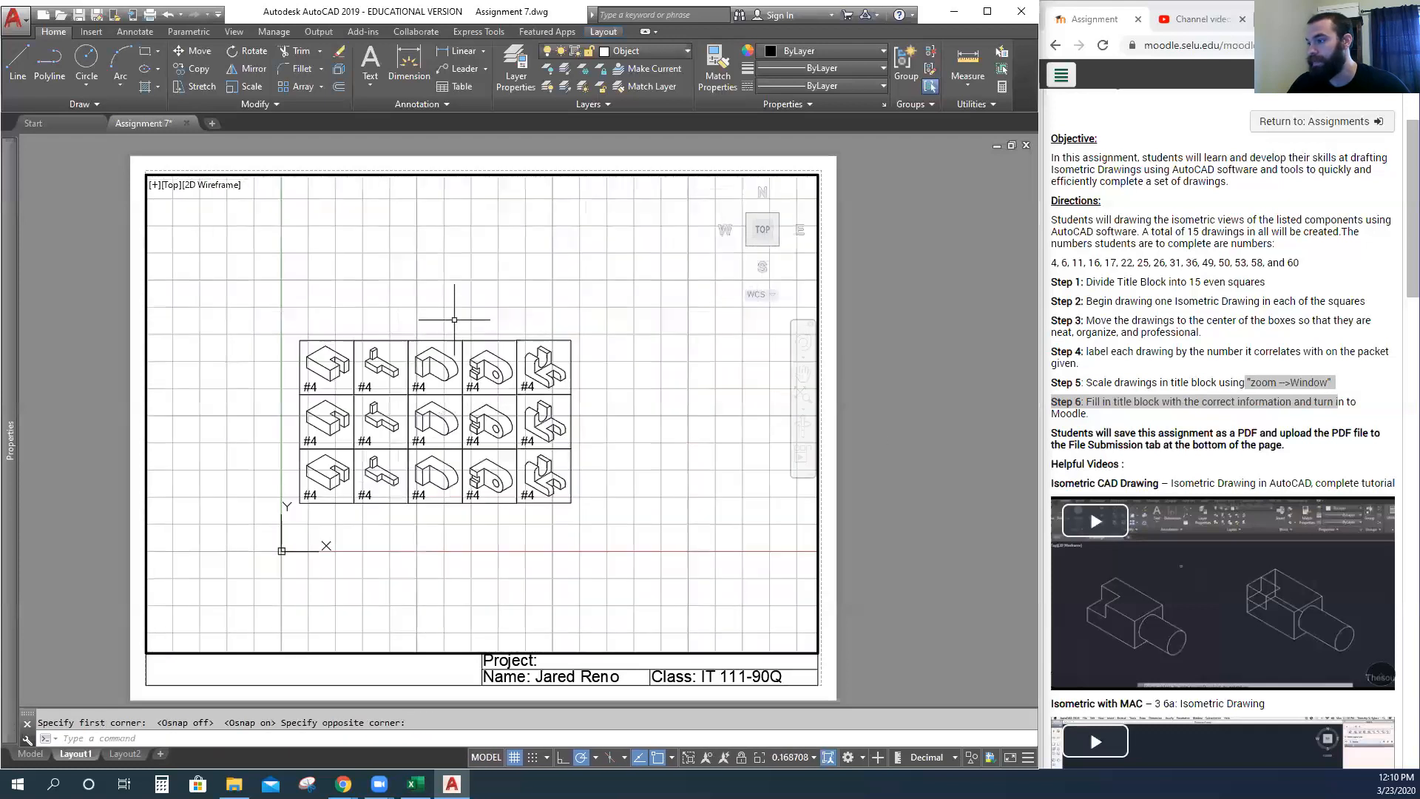
Redo Z > W around the full grid so all 15 drawings fill the viewport.
text(z)
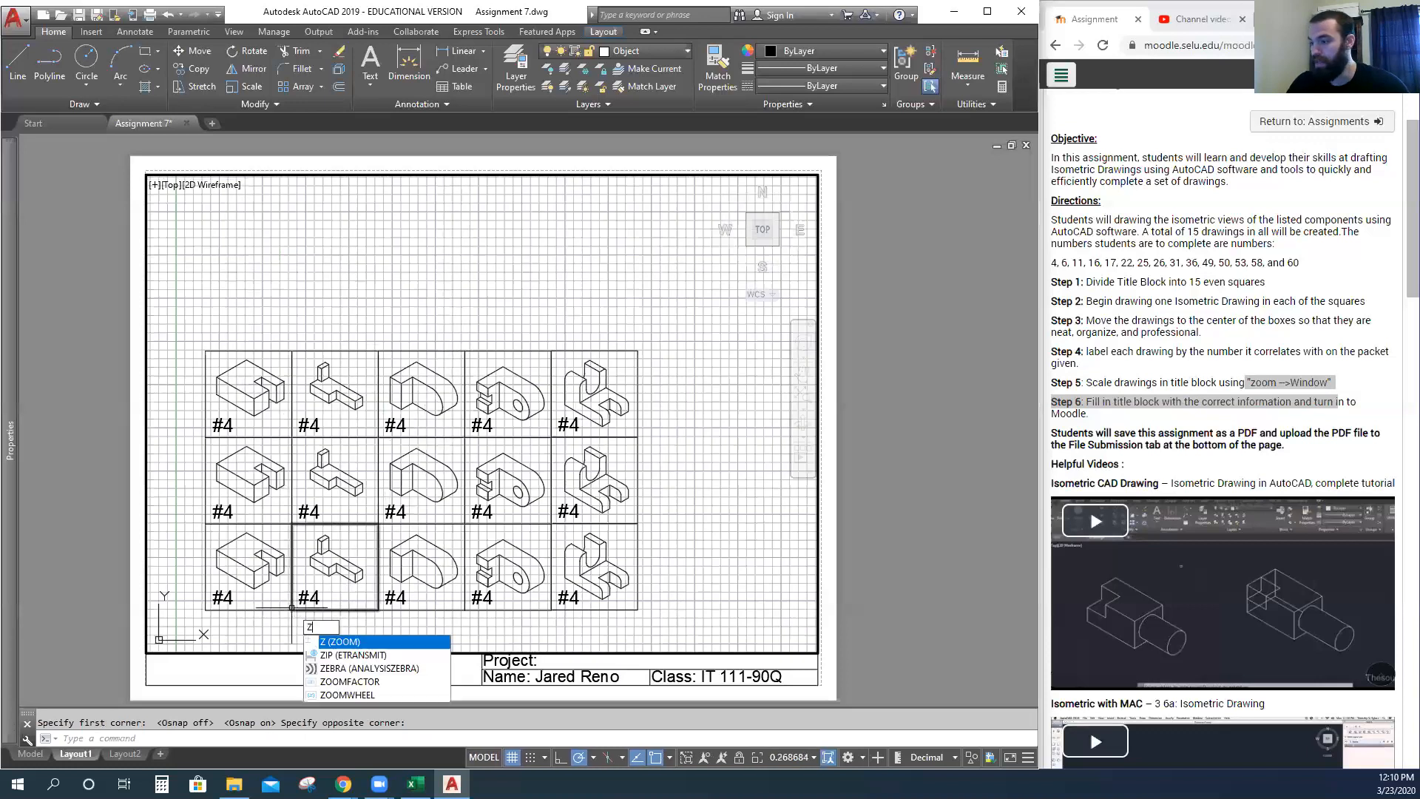
key(Return)
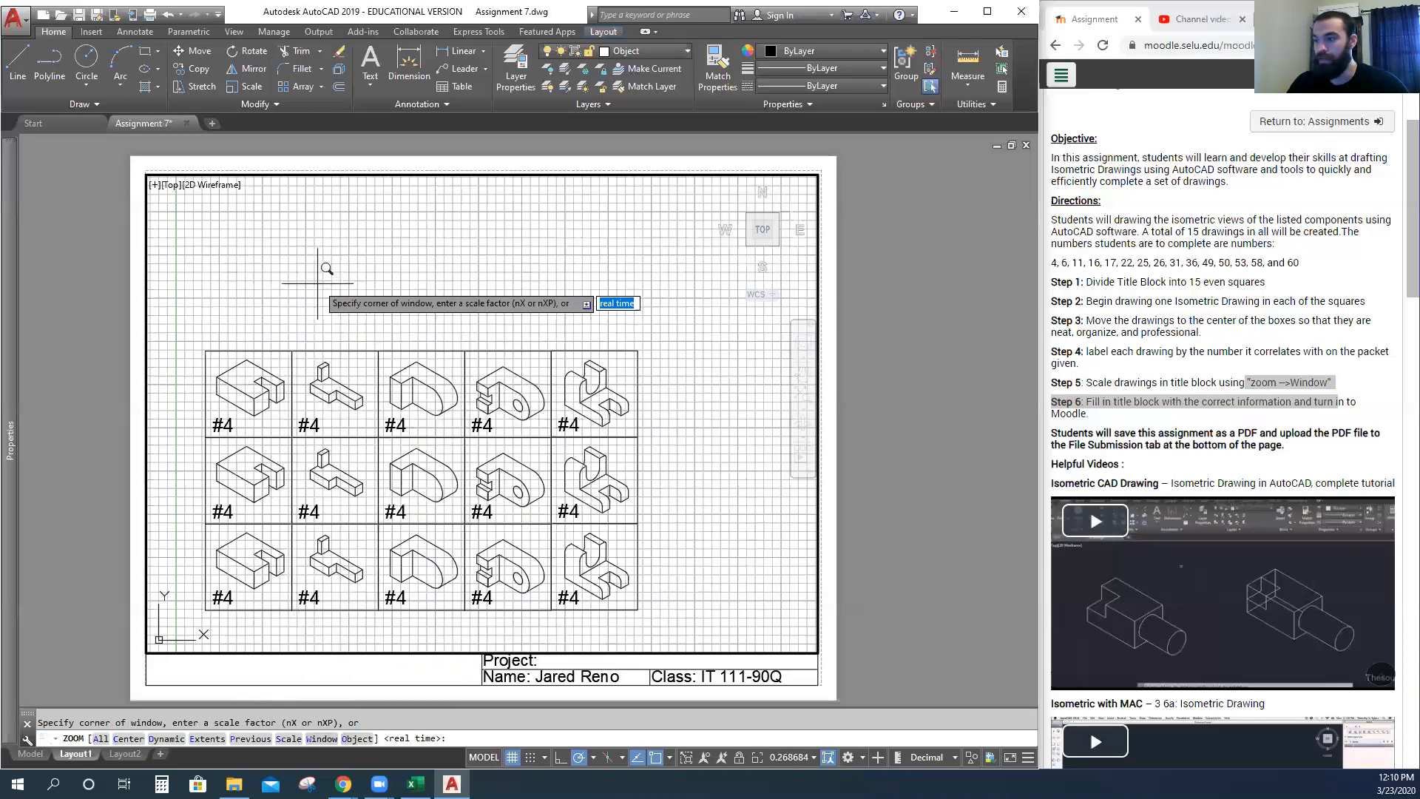
text(w)
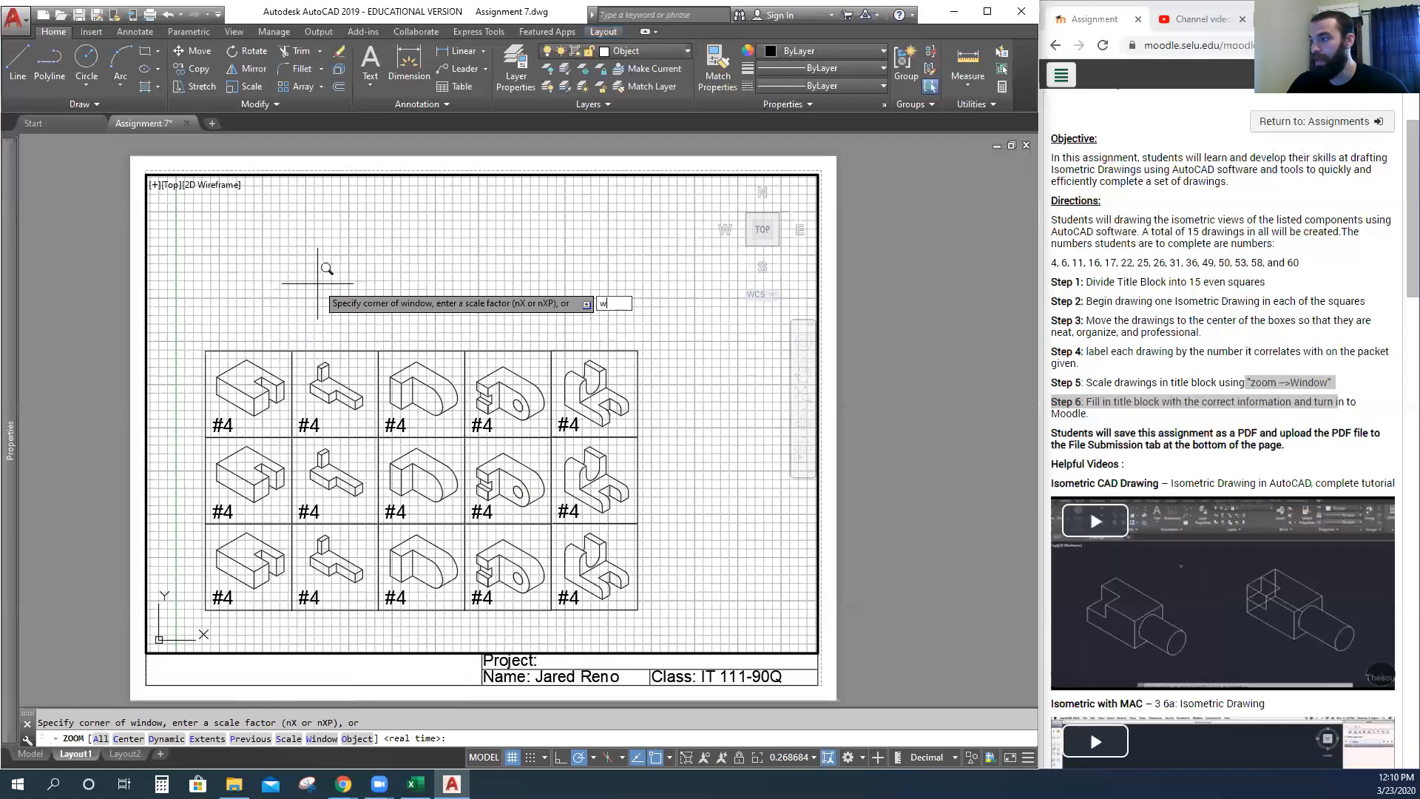
key(Return)
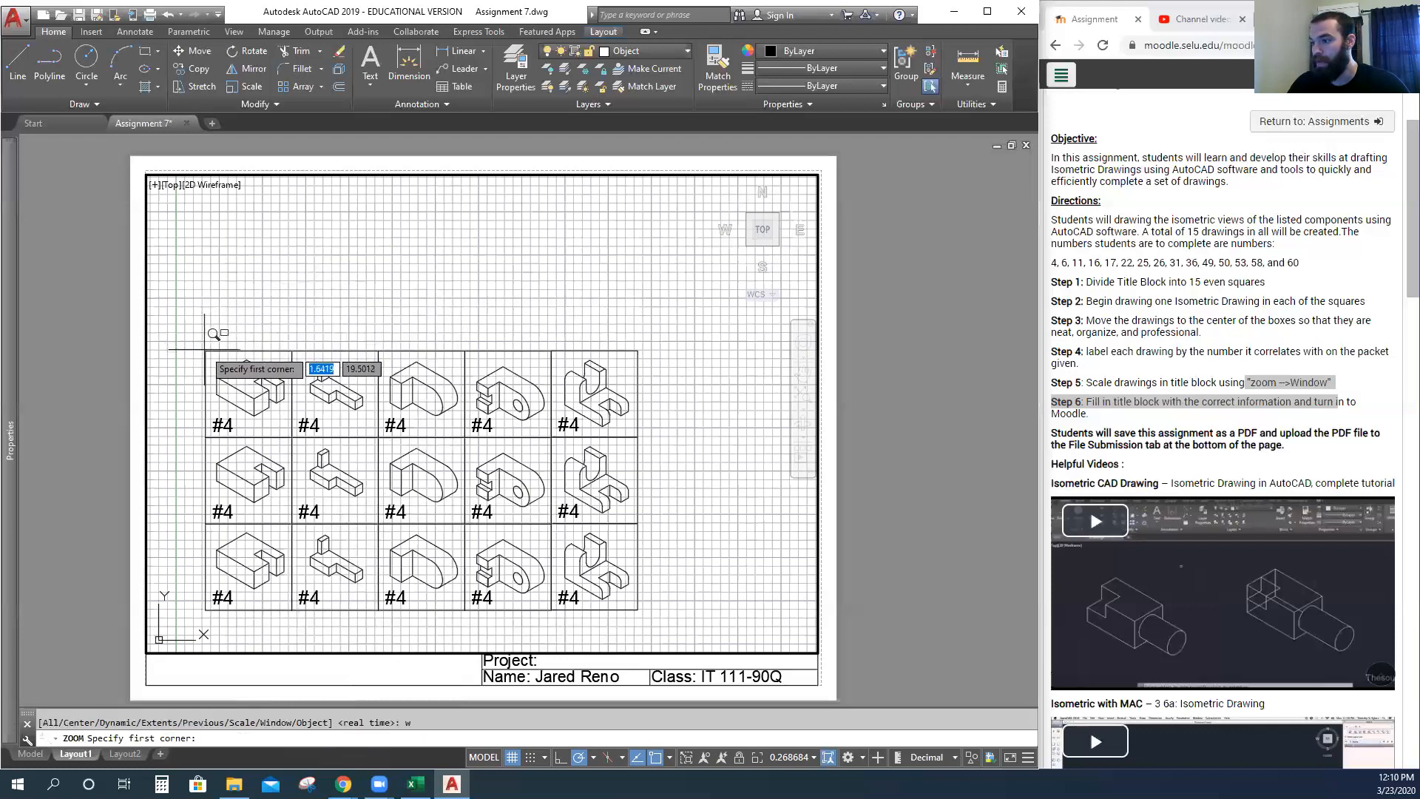
click(205, 349)
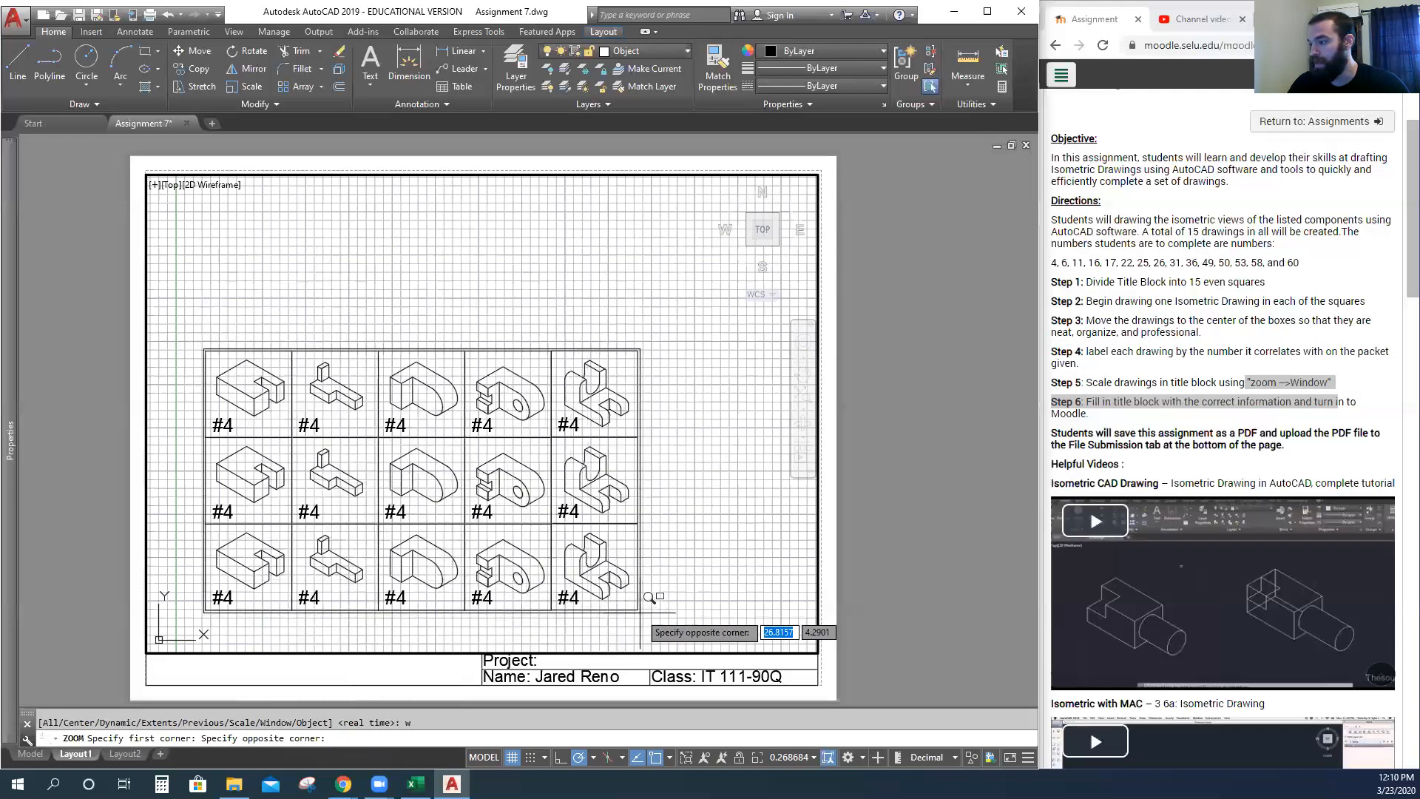
click(639, 611)
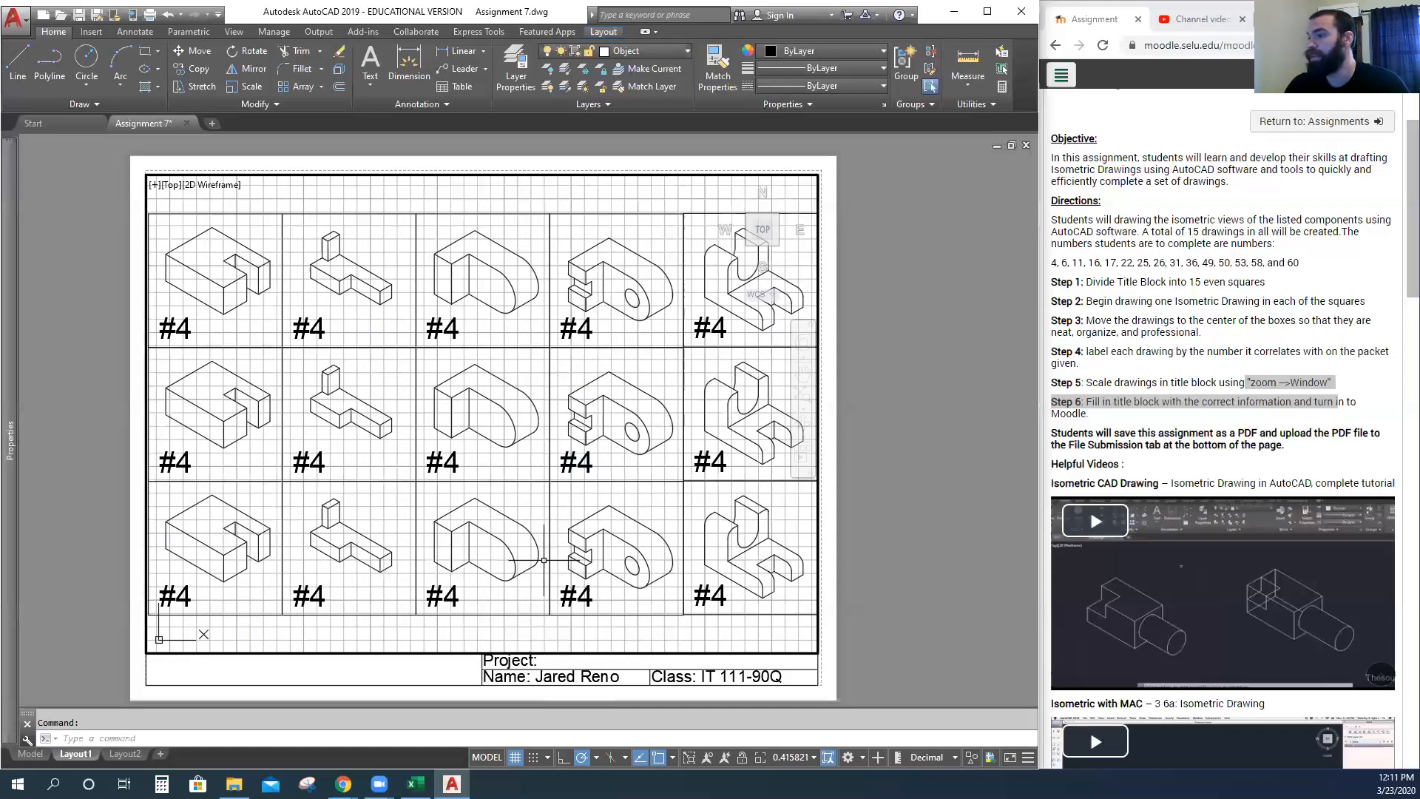
Turn off the viewport's background grid, return to paper space, and pan the sheet.
double_click(931, 388)
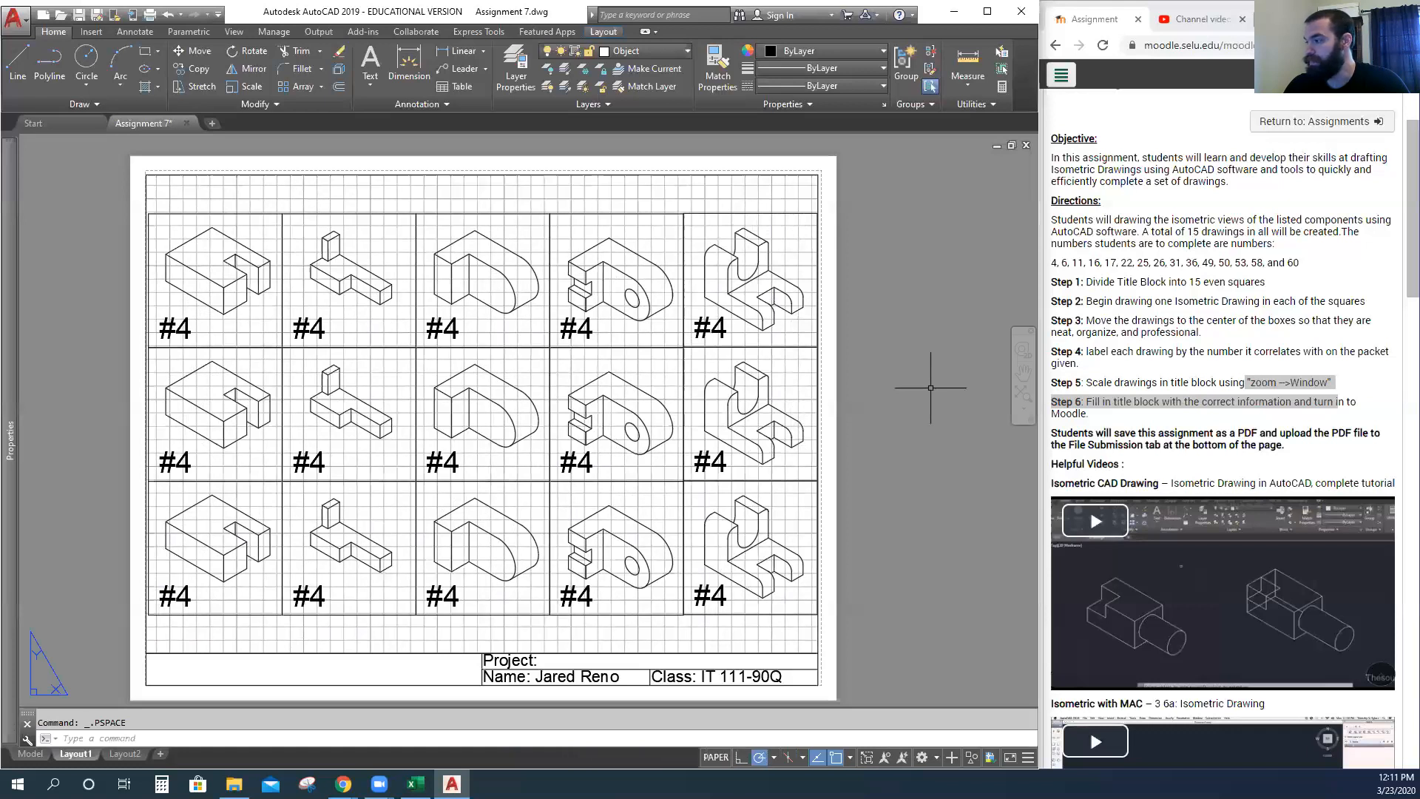
scroll(439, 416, down, 2)
scroll(440, 415, up, 4)
scroll(440, 416, down, 4)
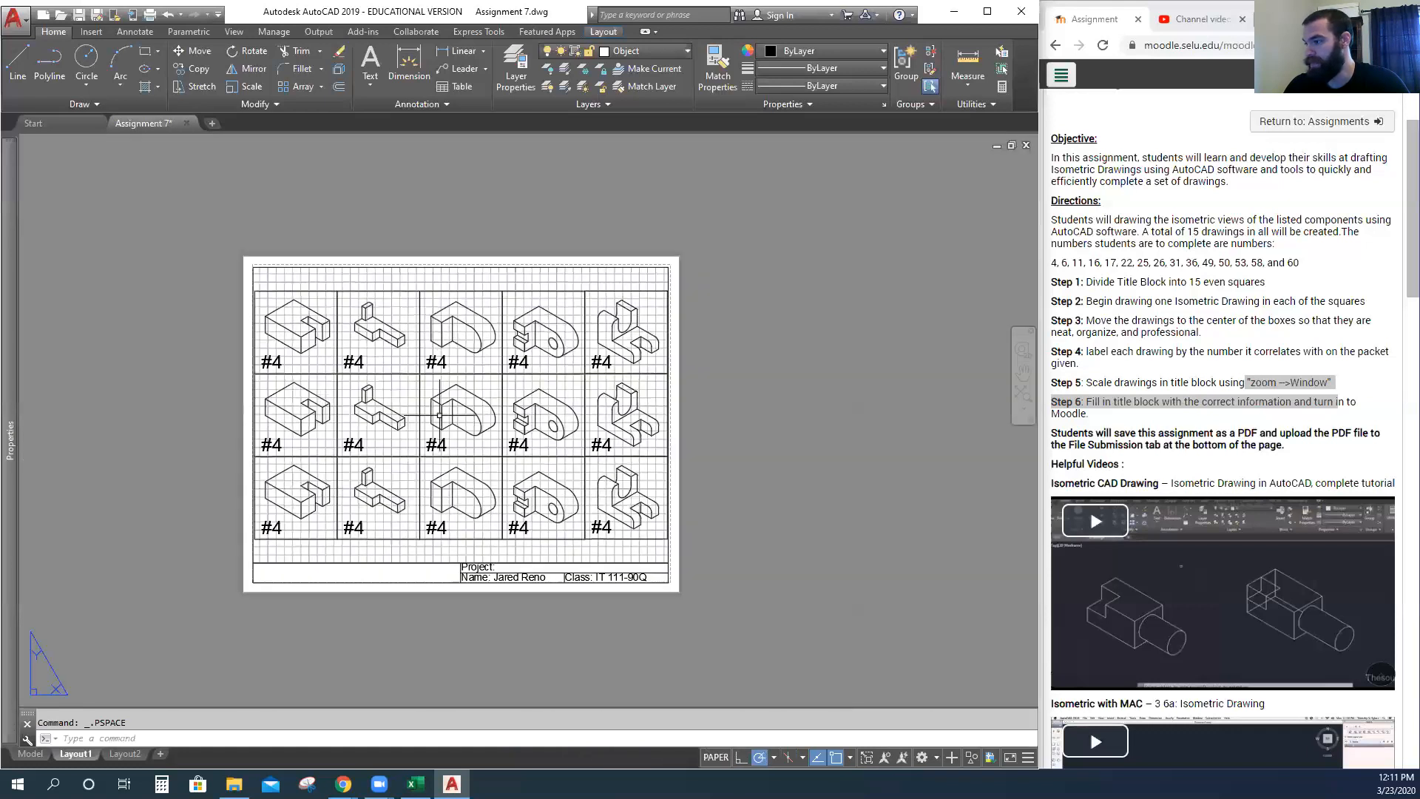
scroll(439, 416, up, 2)
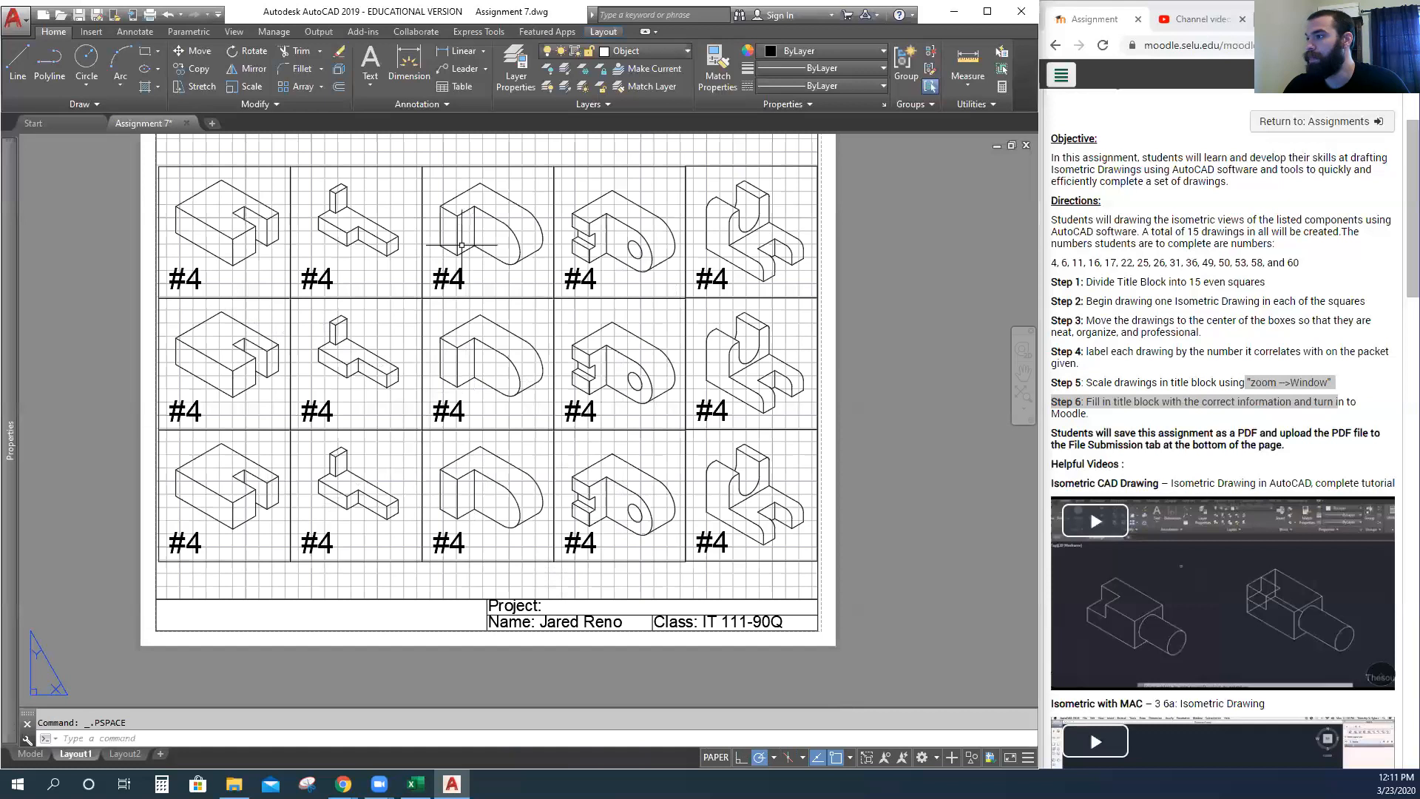
double_click(503, 282)
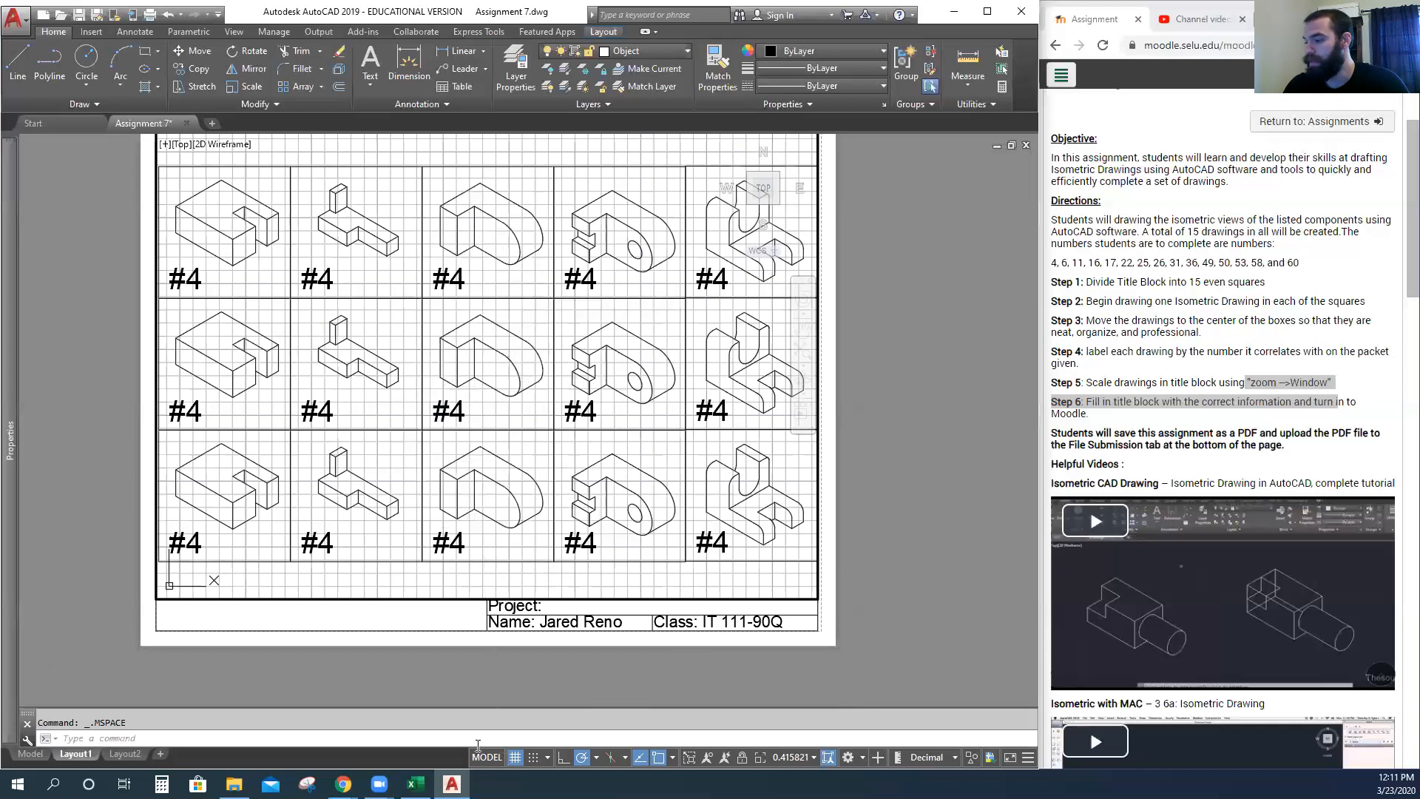
click(517, 760)
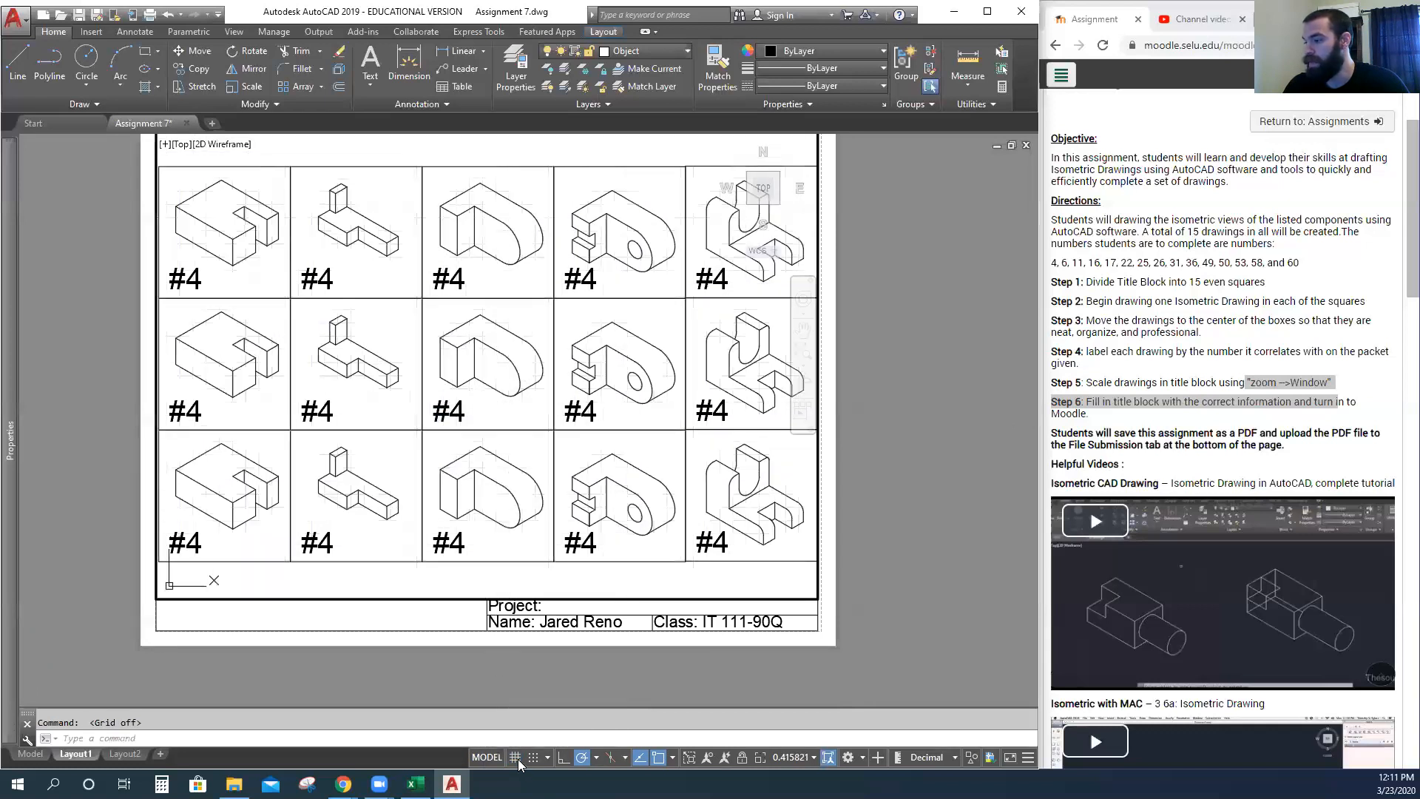
double_click(874, 500)
scroll(511, 522, down, 3)
scroll(543, 501, up, 3)
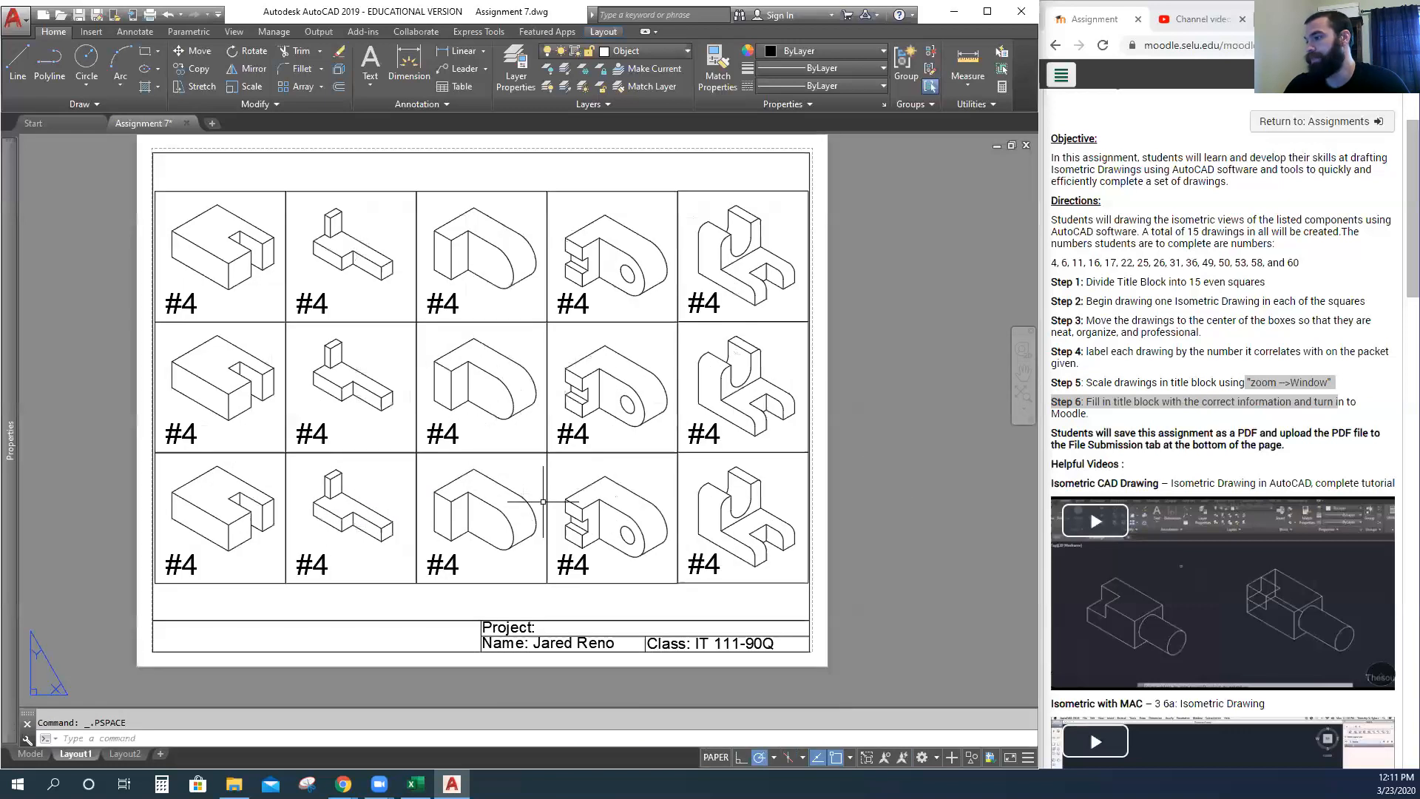
middle_drag(543, 502, 560, 527)
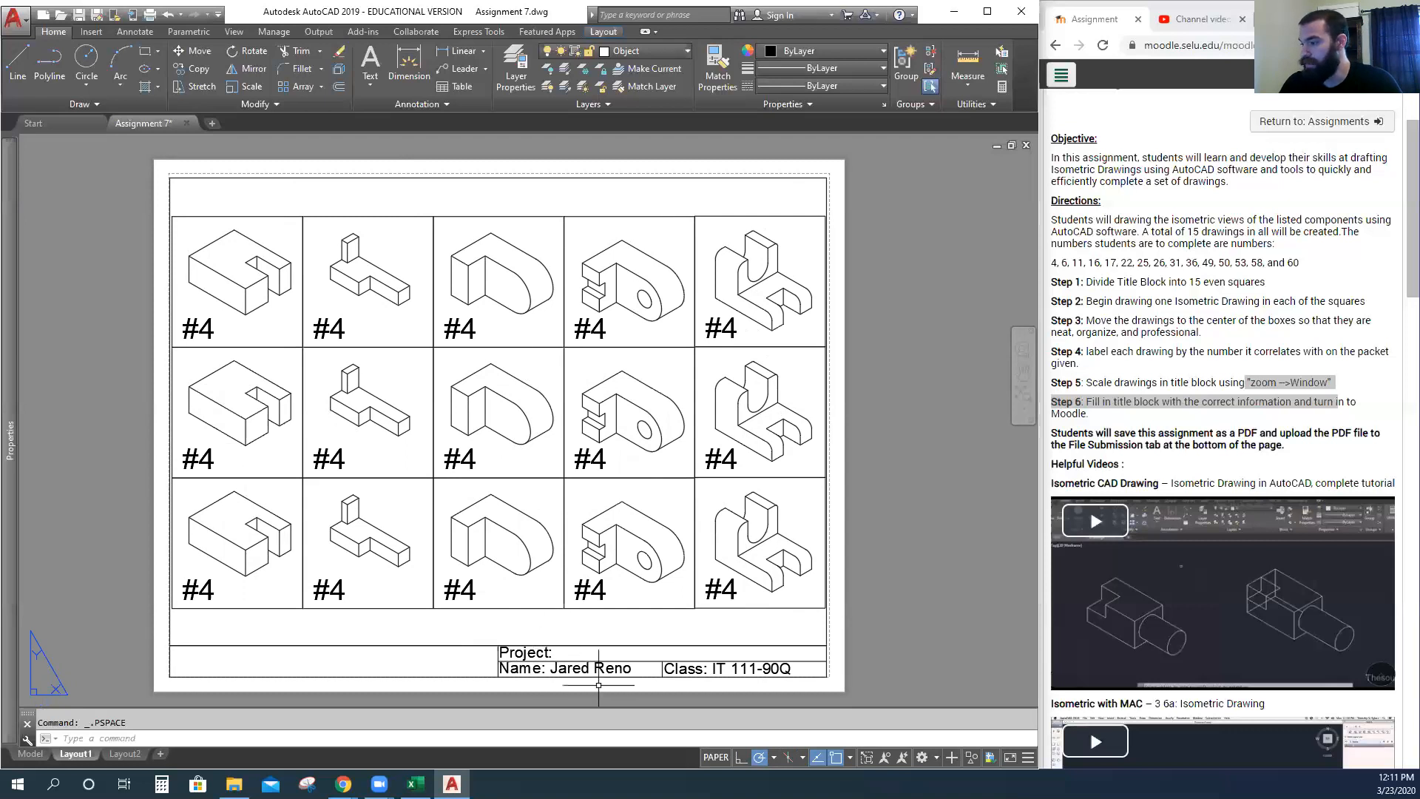
Edit the title block's Project line to read 'Assignment 7 - Isometric Drawing' and commit it.
click(521, 653)
double_click(575, 660)
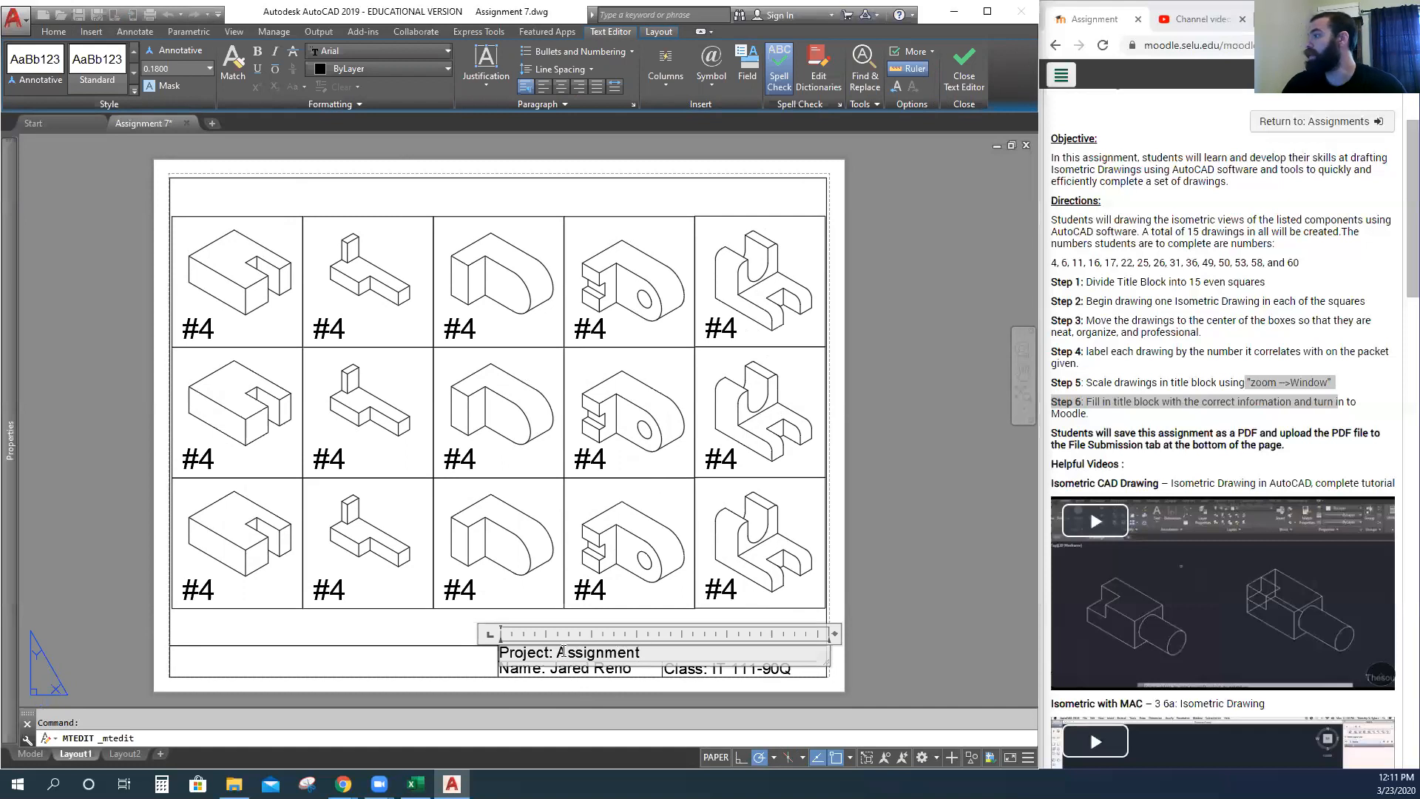
click(1243, 300)
scroll(1243, 300, up, 2)
scroll(1243, 299, down, 1)
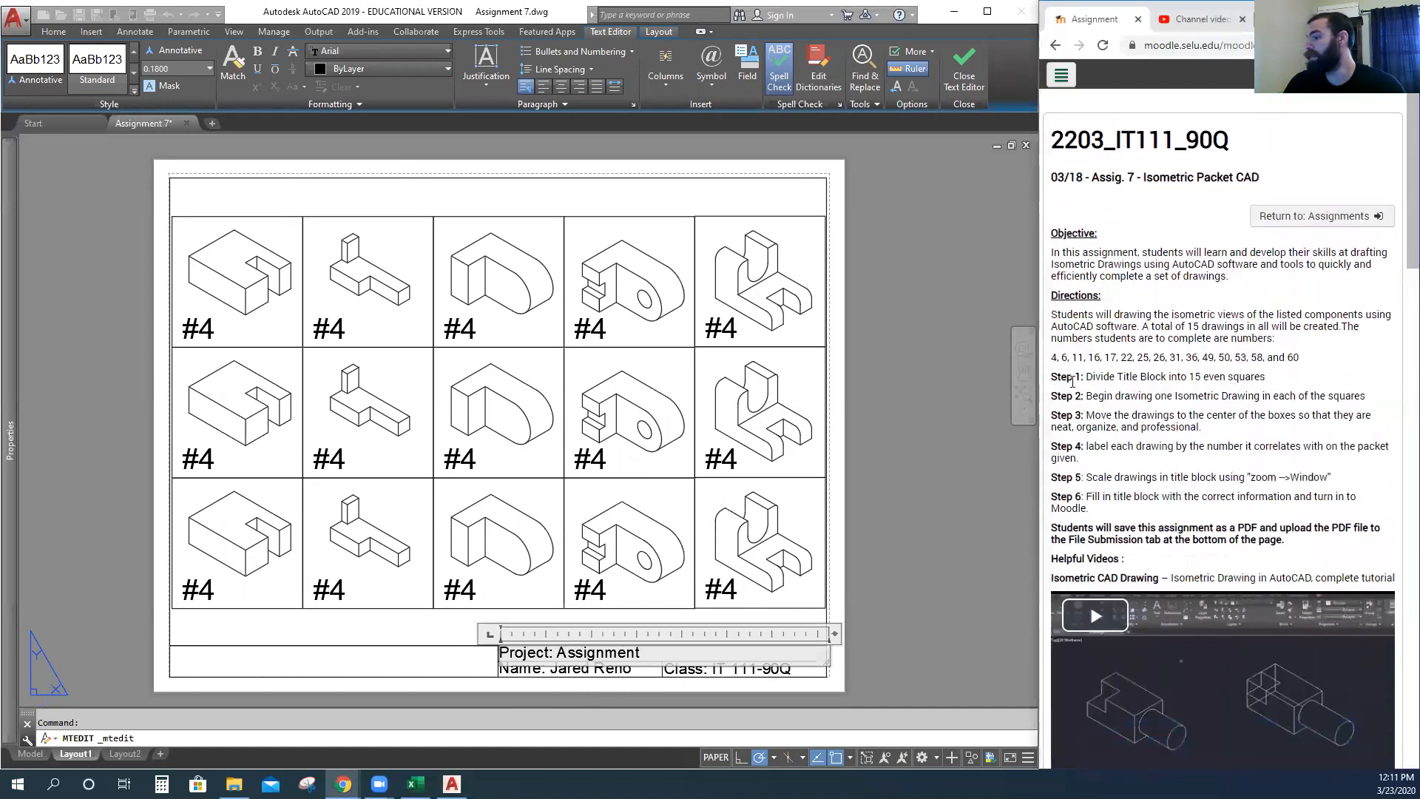
click(653, 655)
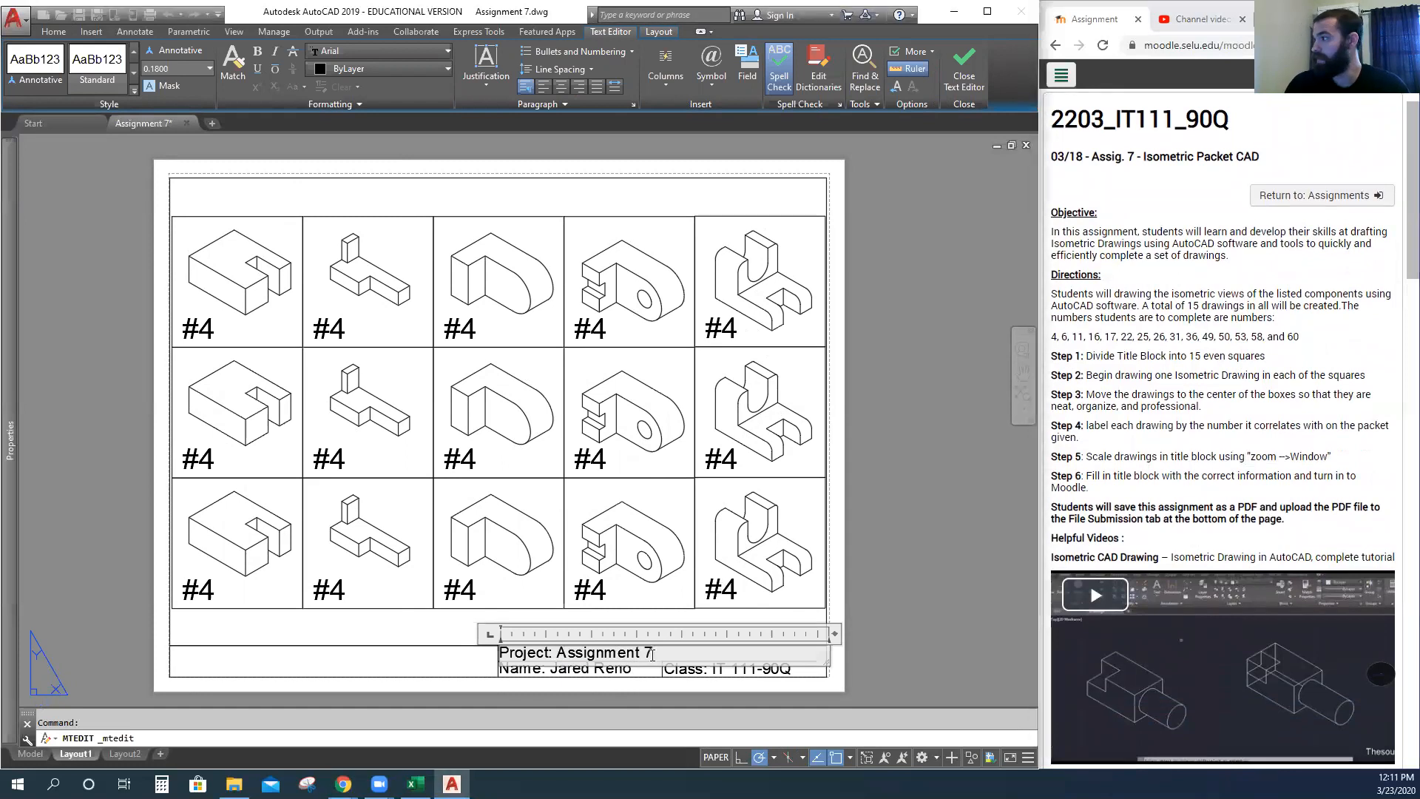
text(7 - Ism)
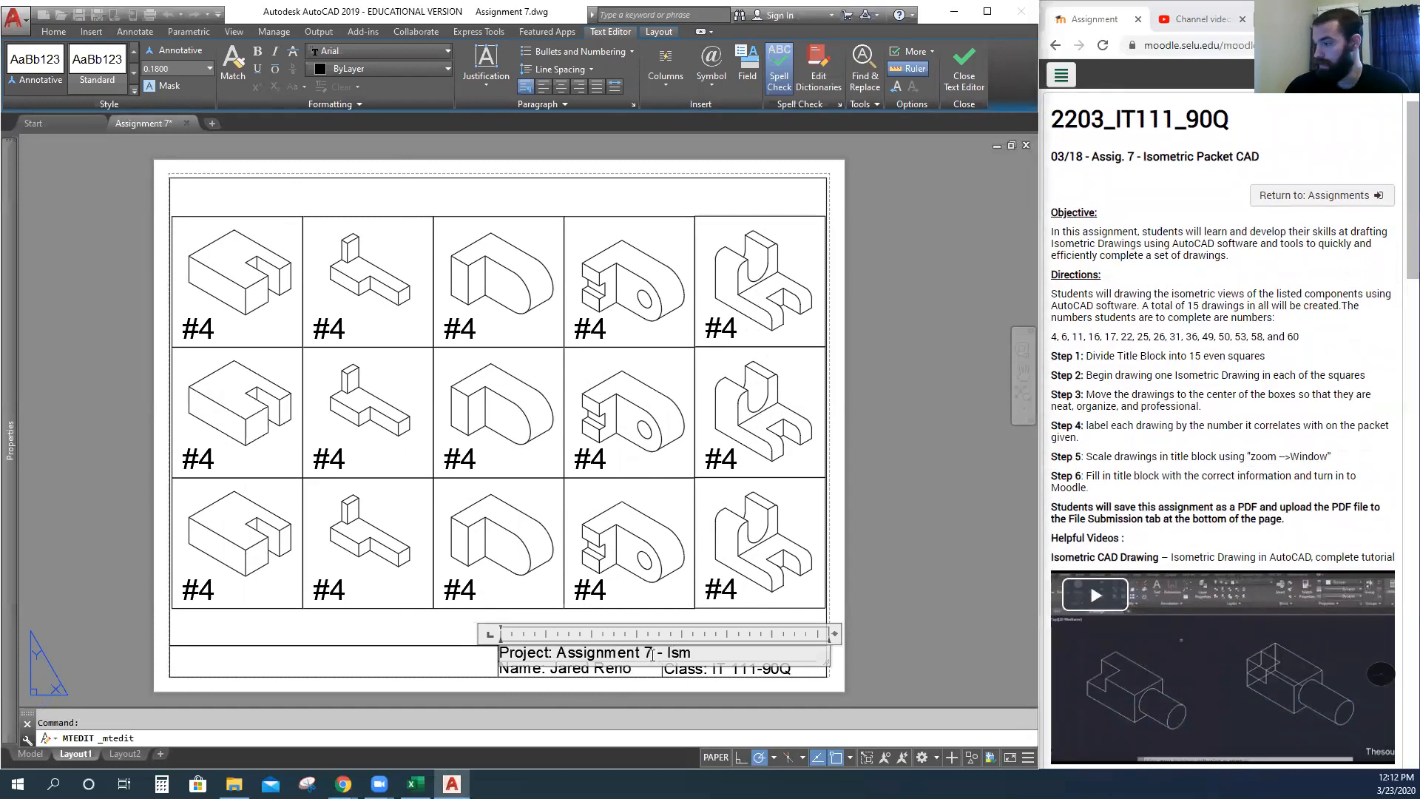
key(BackSpace)
text(ometri)
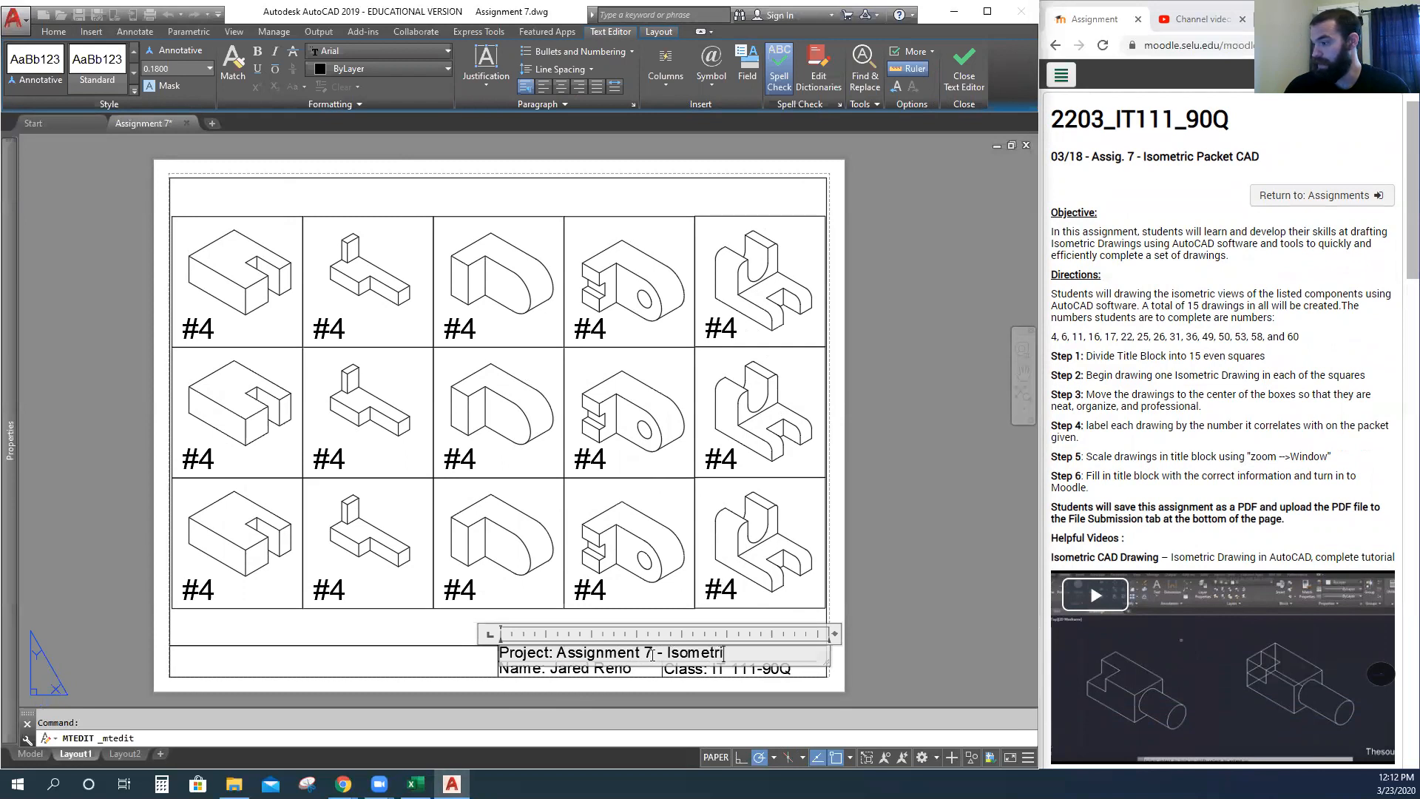
text(c Drawing)
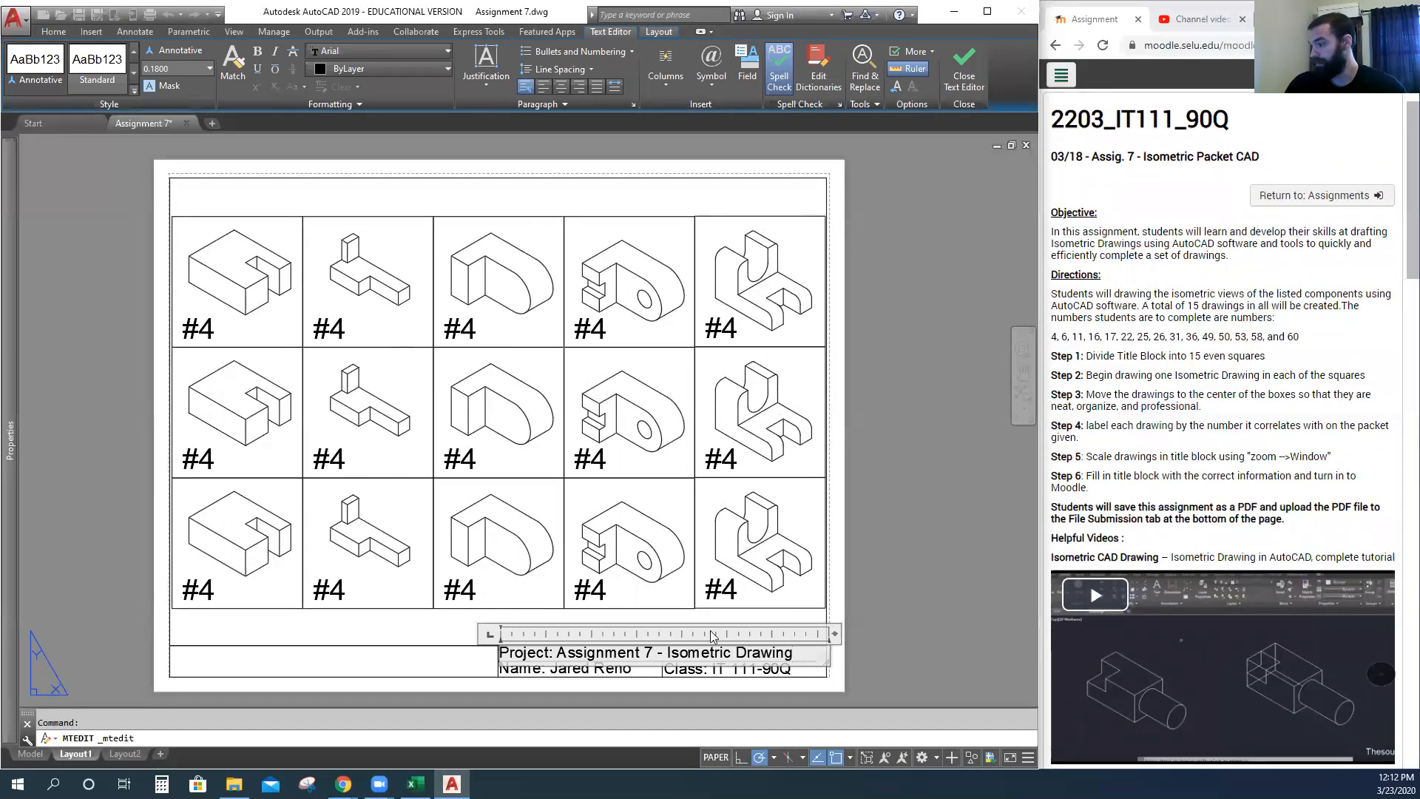
click(889, 558)
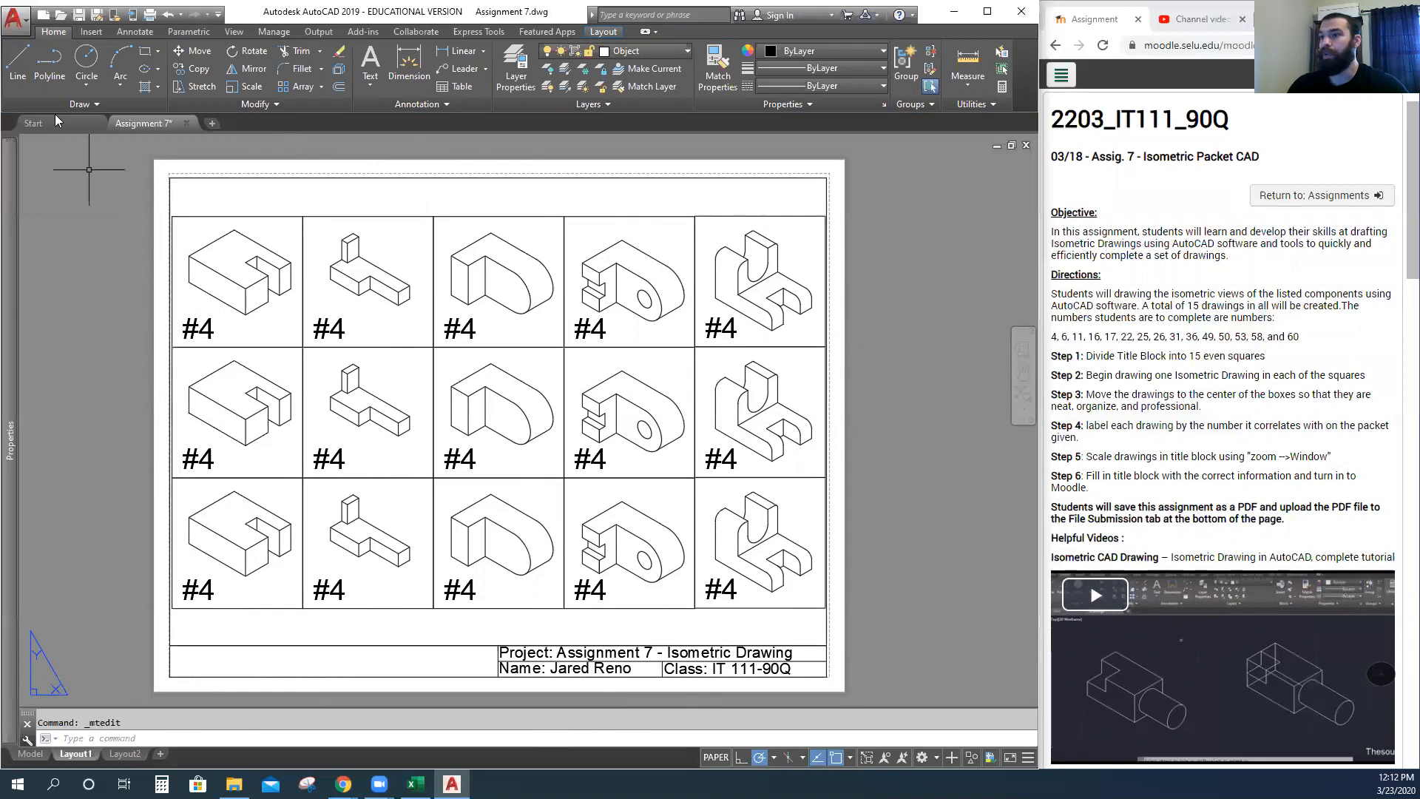
In the Layout1 Plot dialog, select Microsoft Print to PDF as the printer/plotter.
click(15, 24)
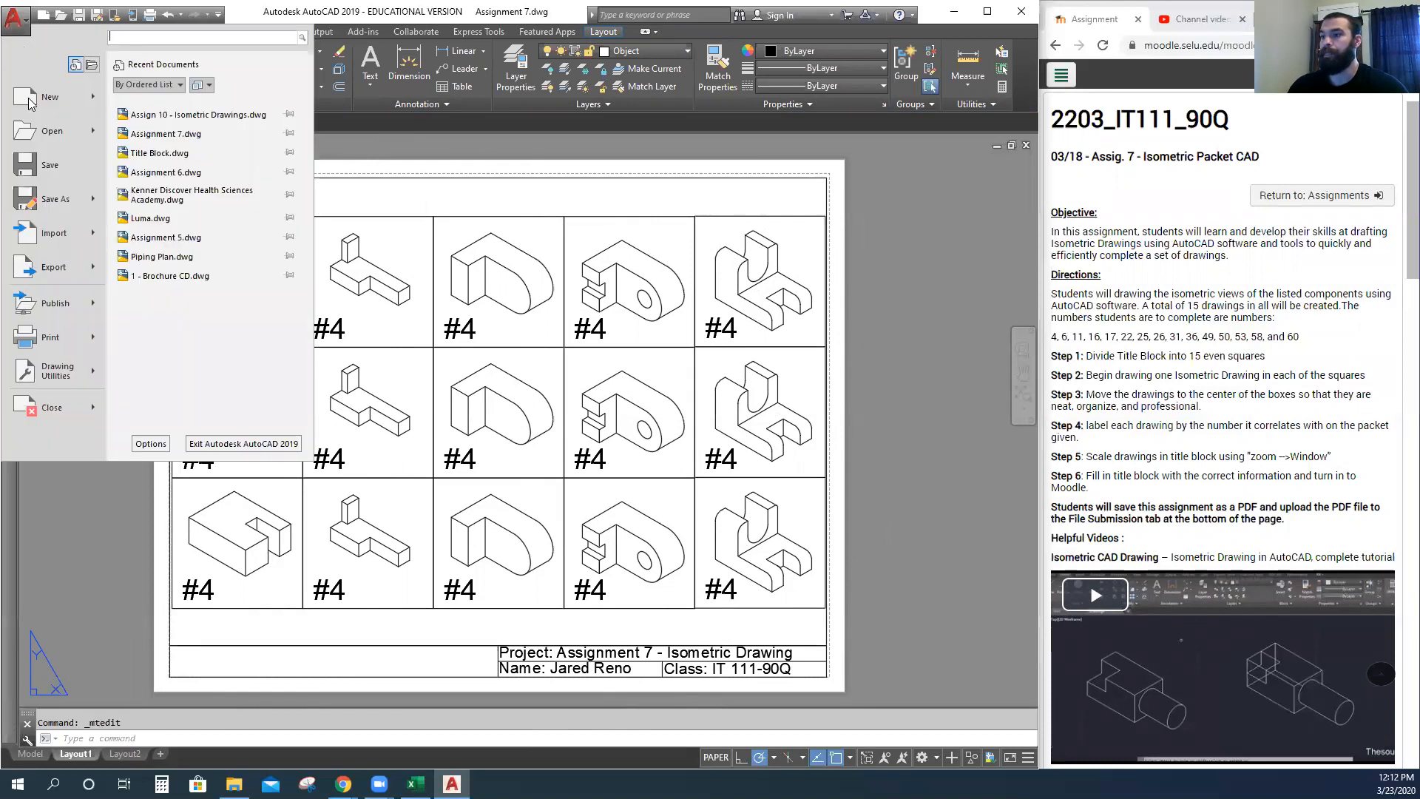
mouse_move(61, 342)
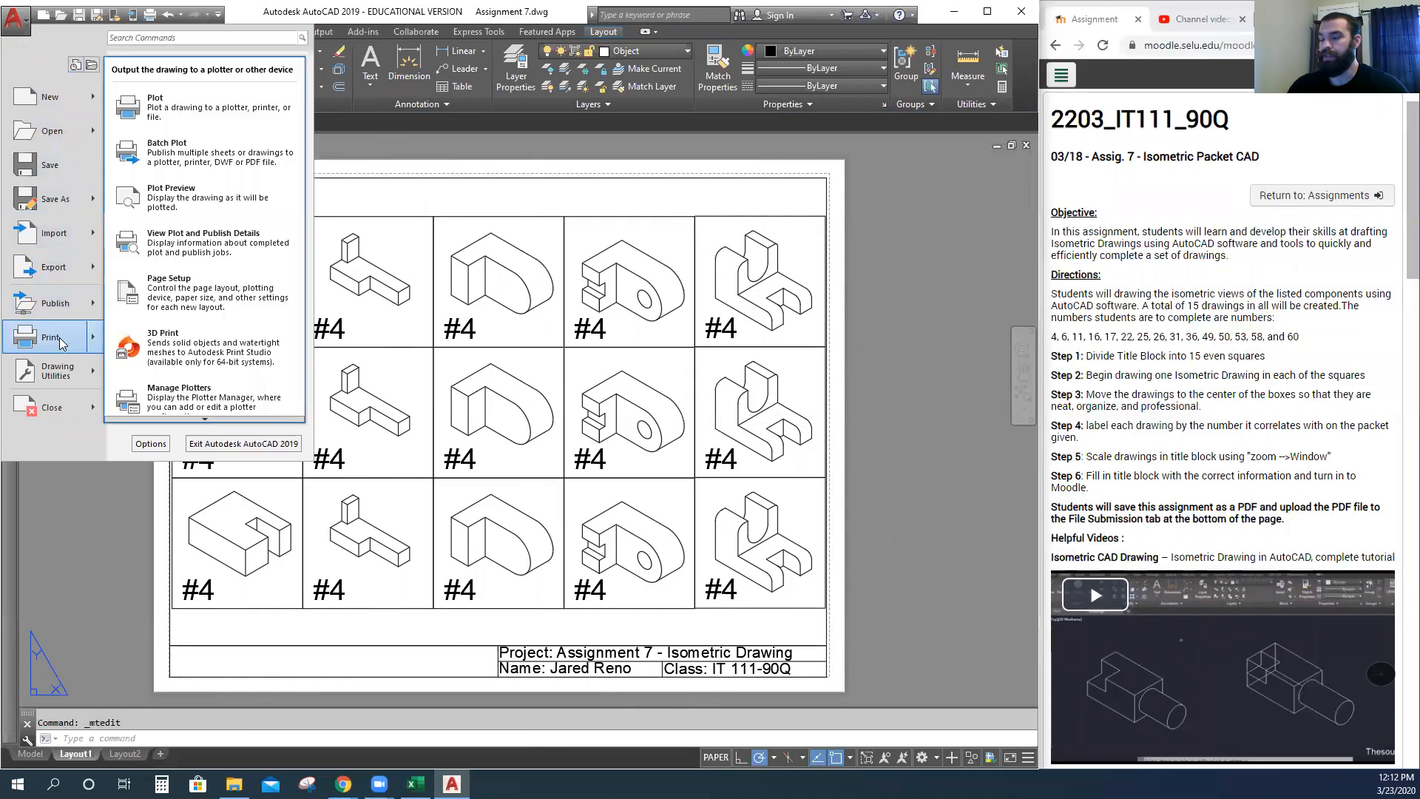
key(Escape)
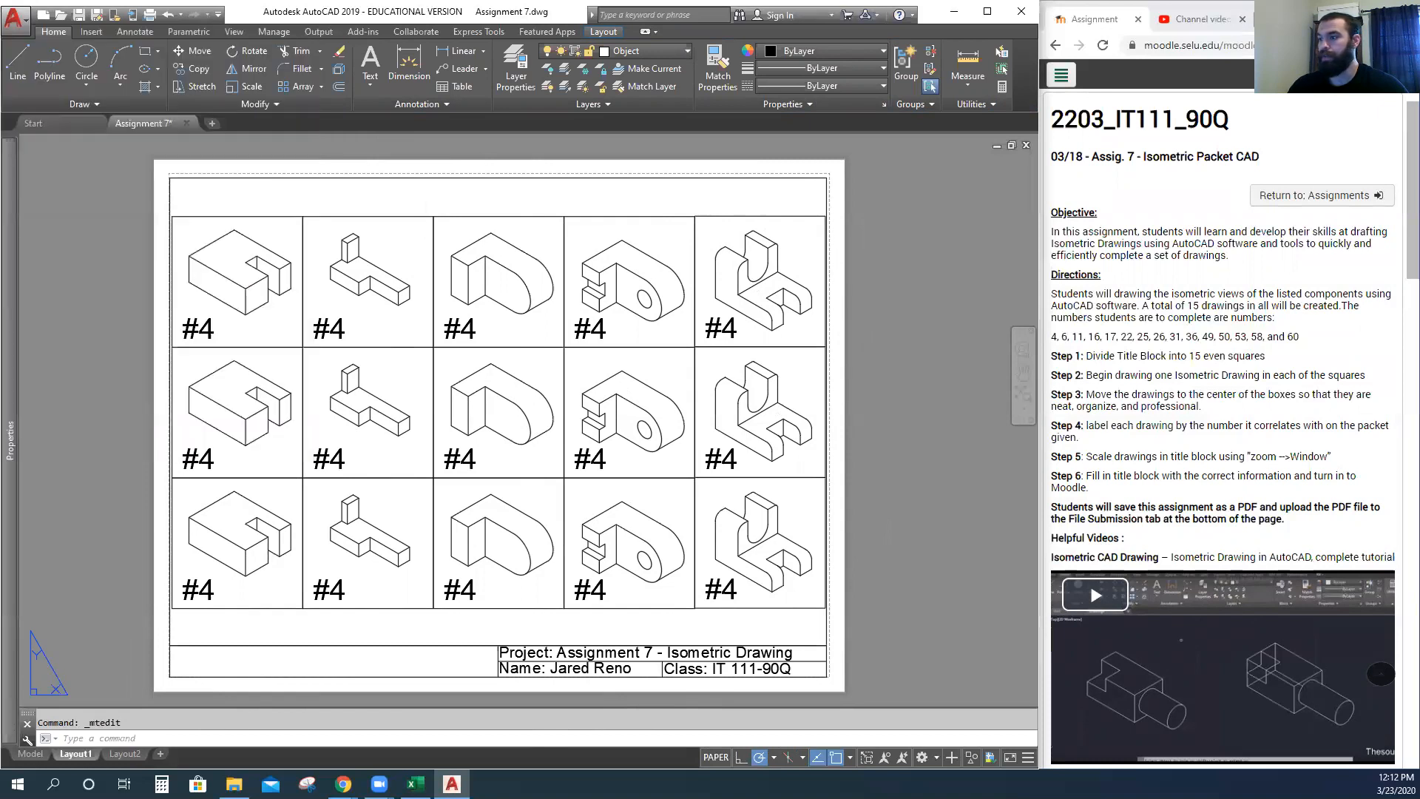
click(343, 285)
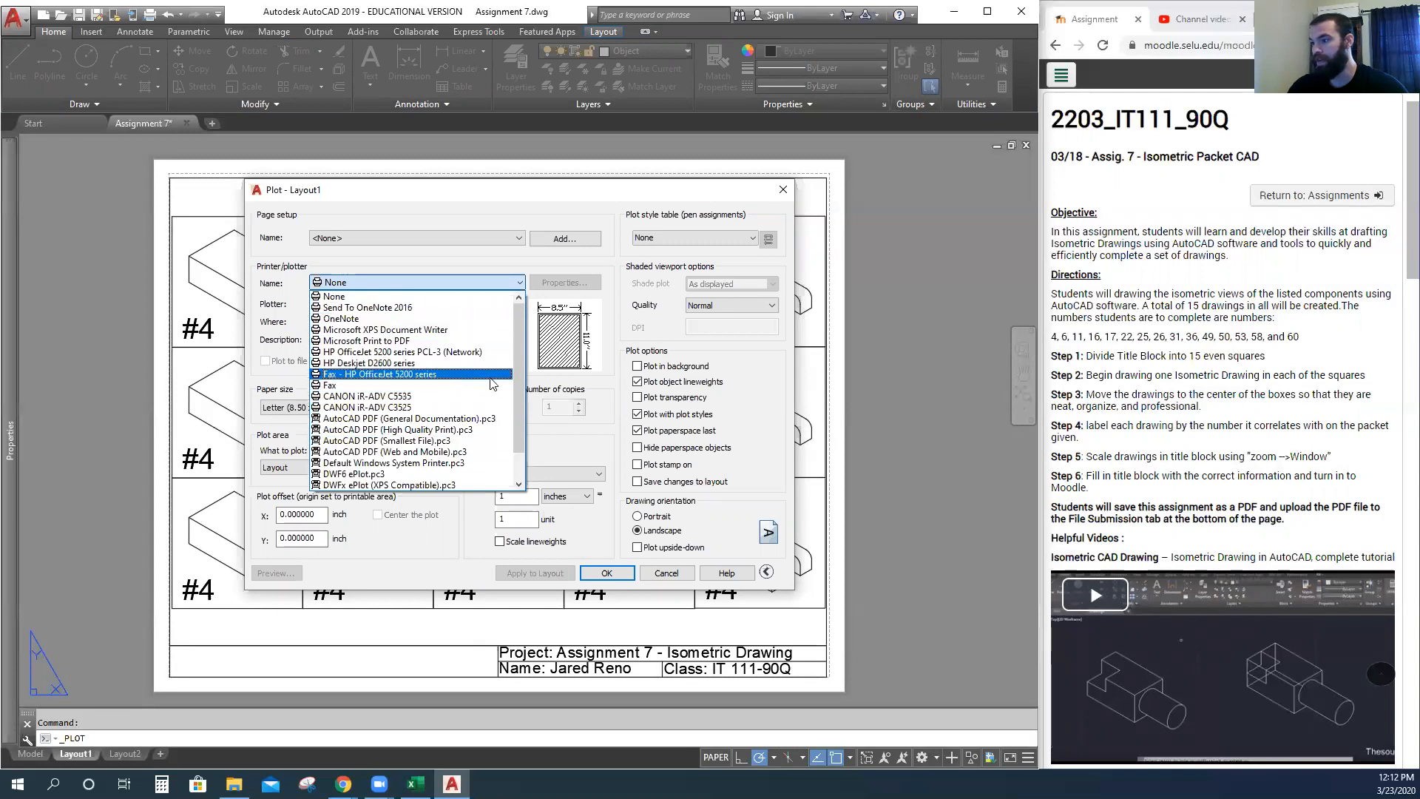
scroll(516, 414, down, 1)
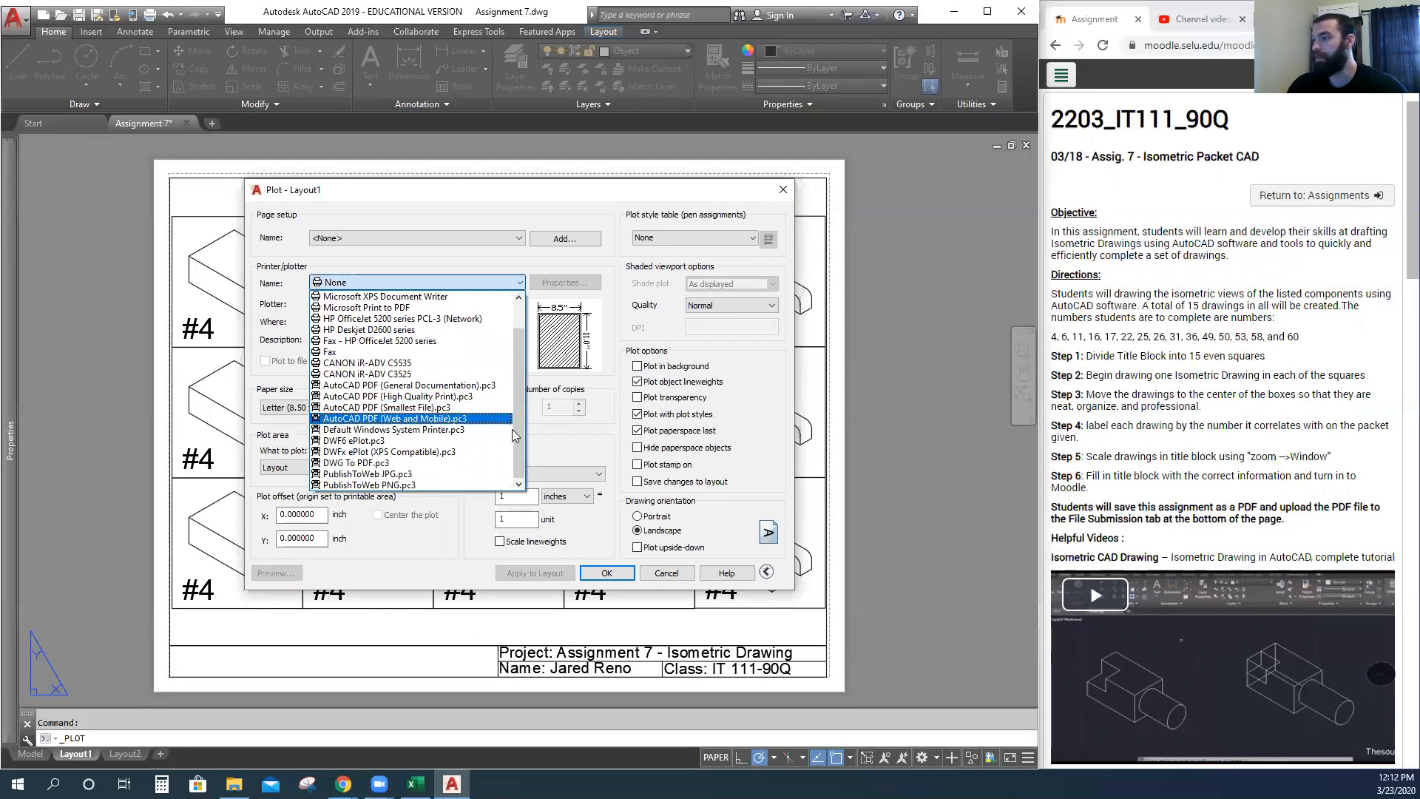
scroll(373, 414, up, 1)
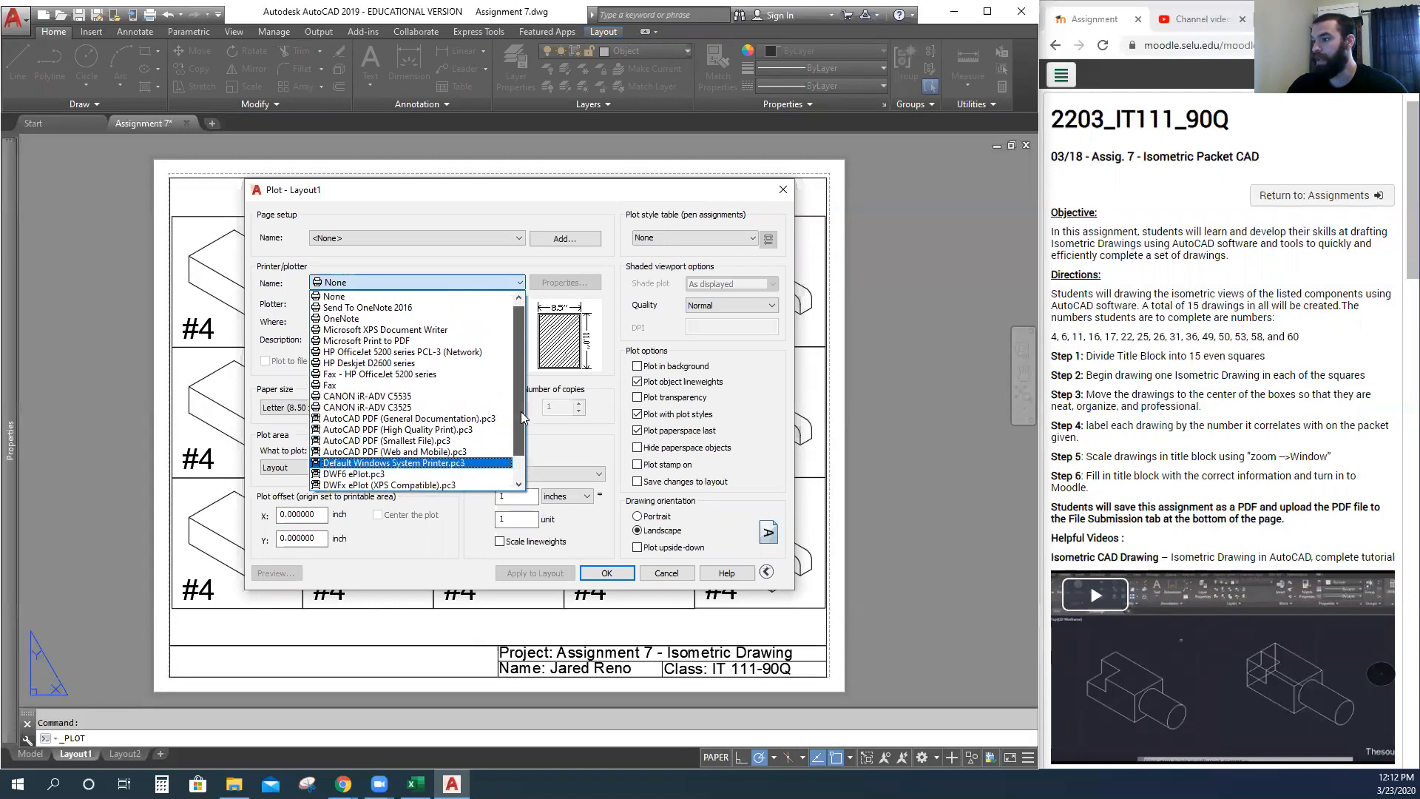
click(363, 342)
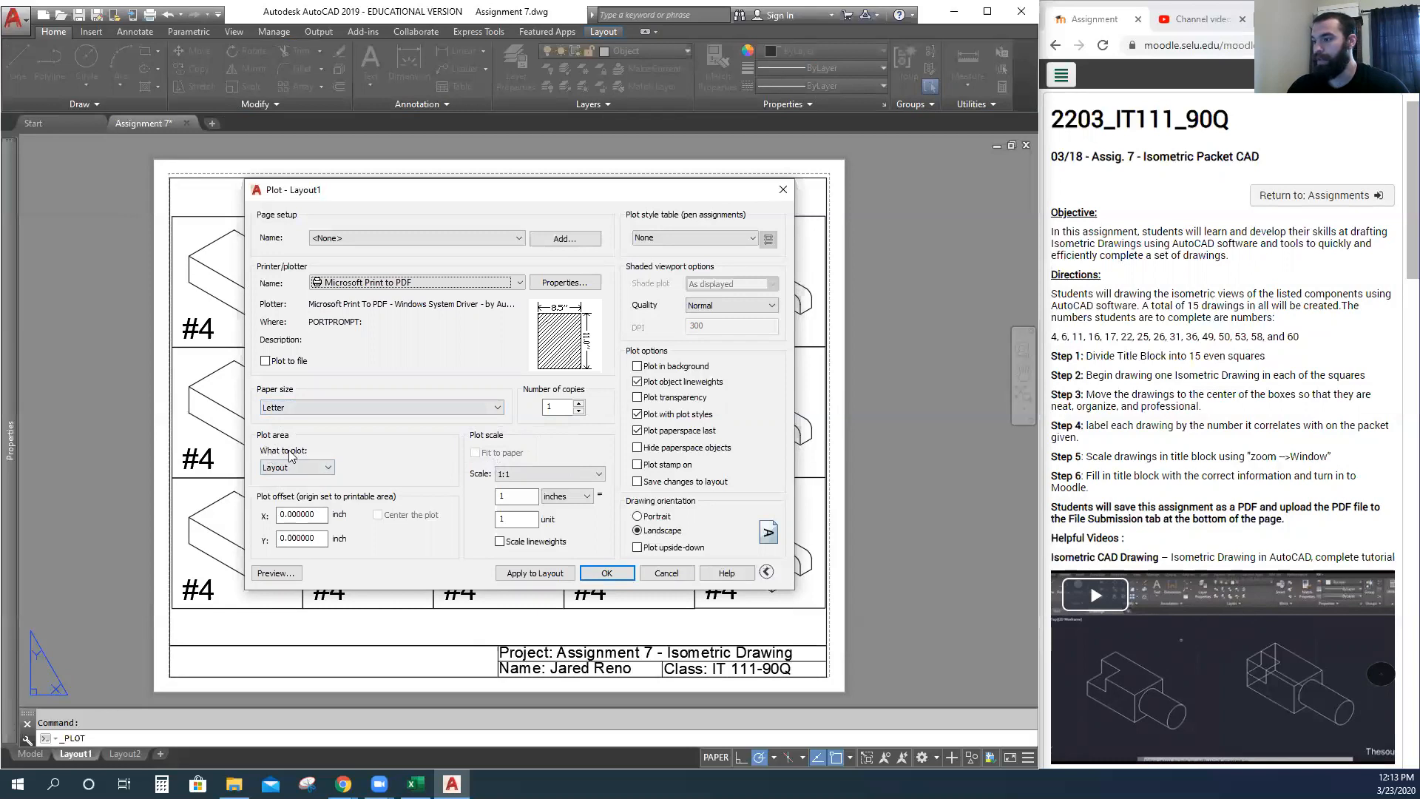
click(296, 467)
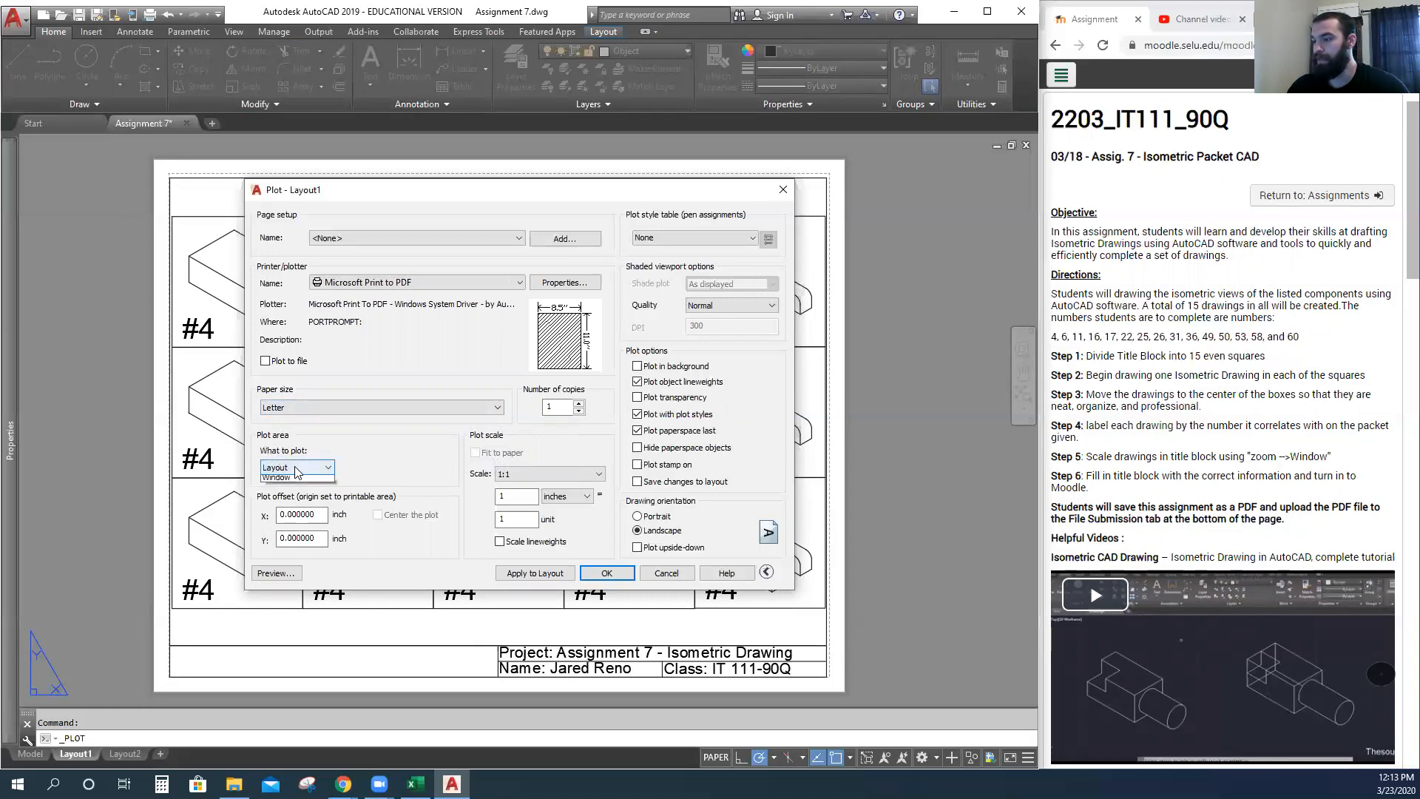
Set the plot area to a picked Window and preview the result.
click(285, 510)
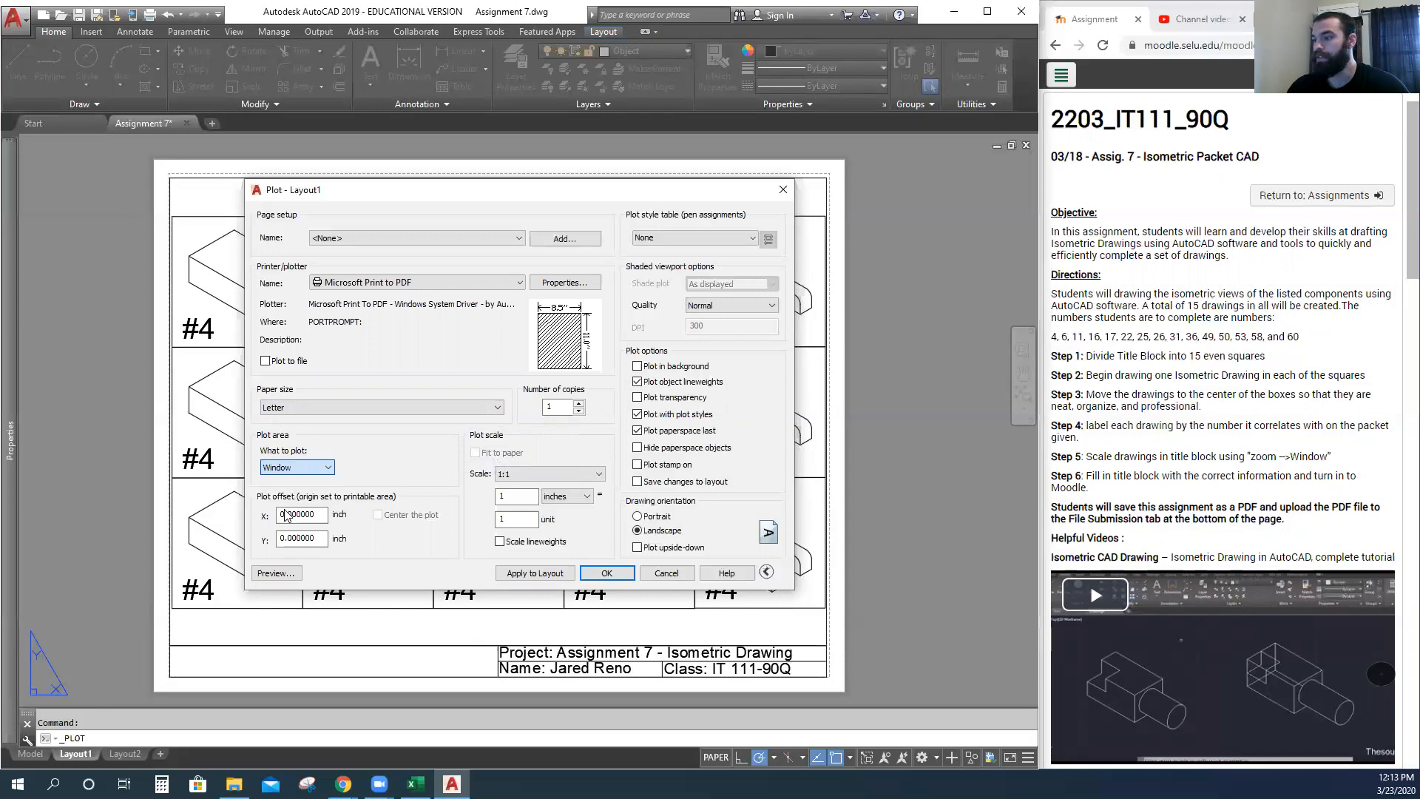
click(170, 177)
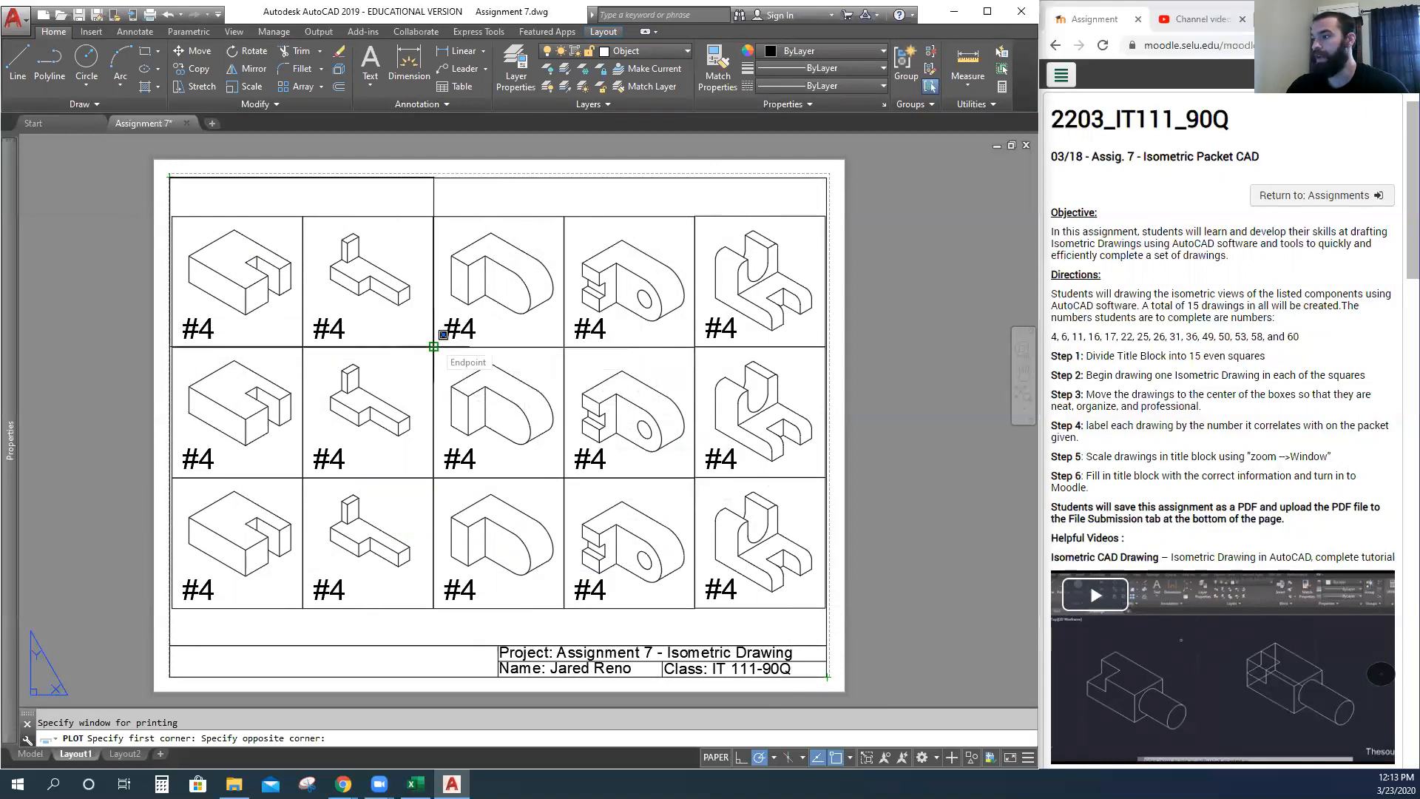
click(434, 346)
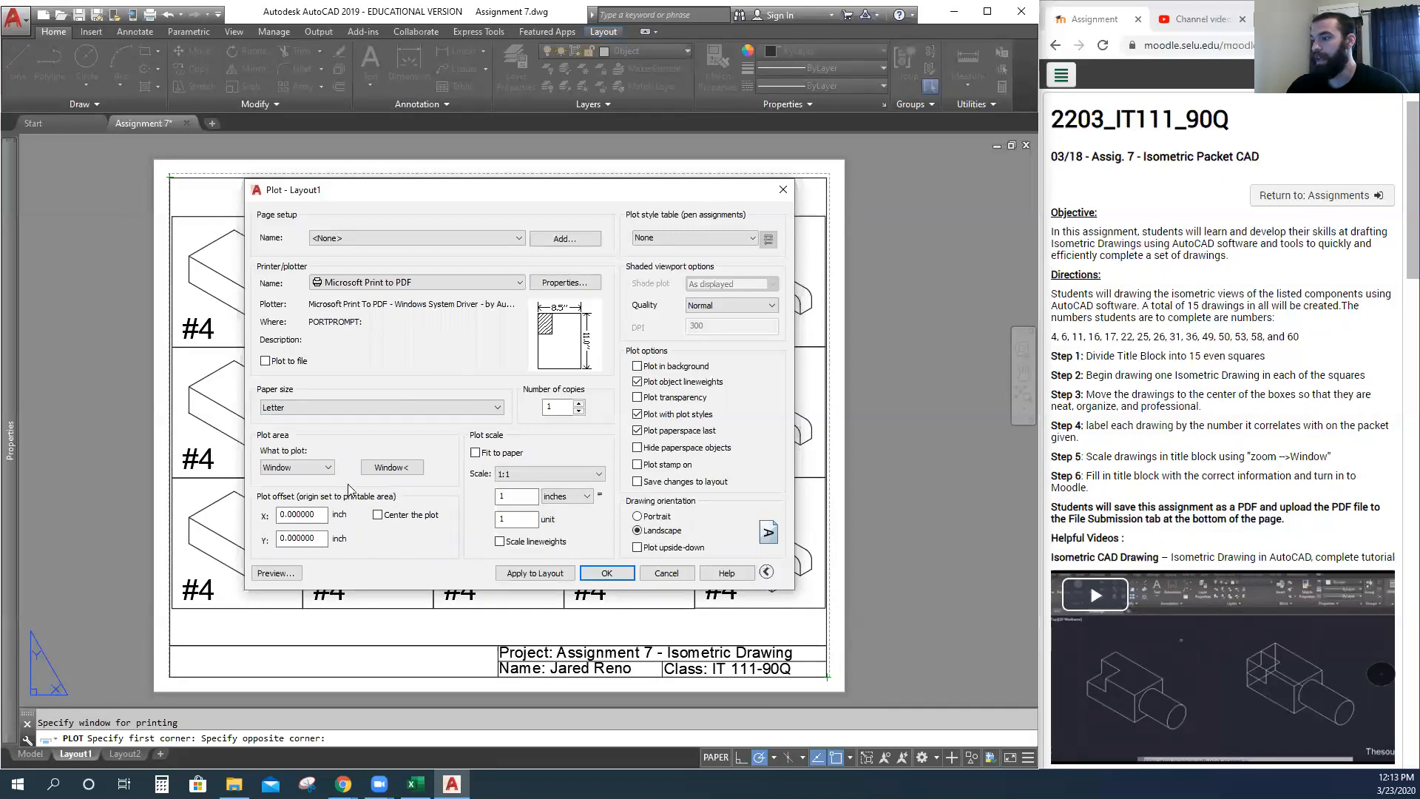
click(288, 575)
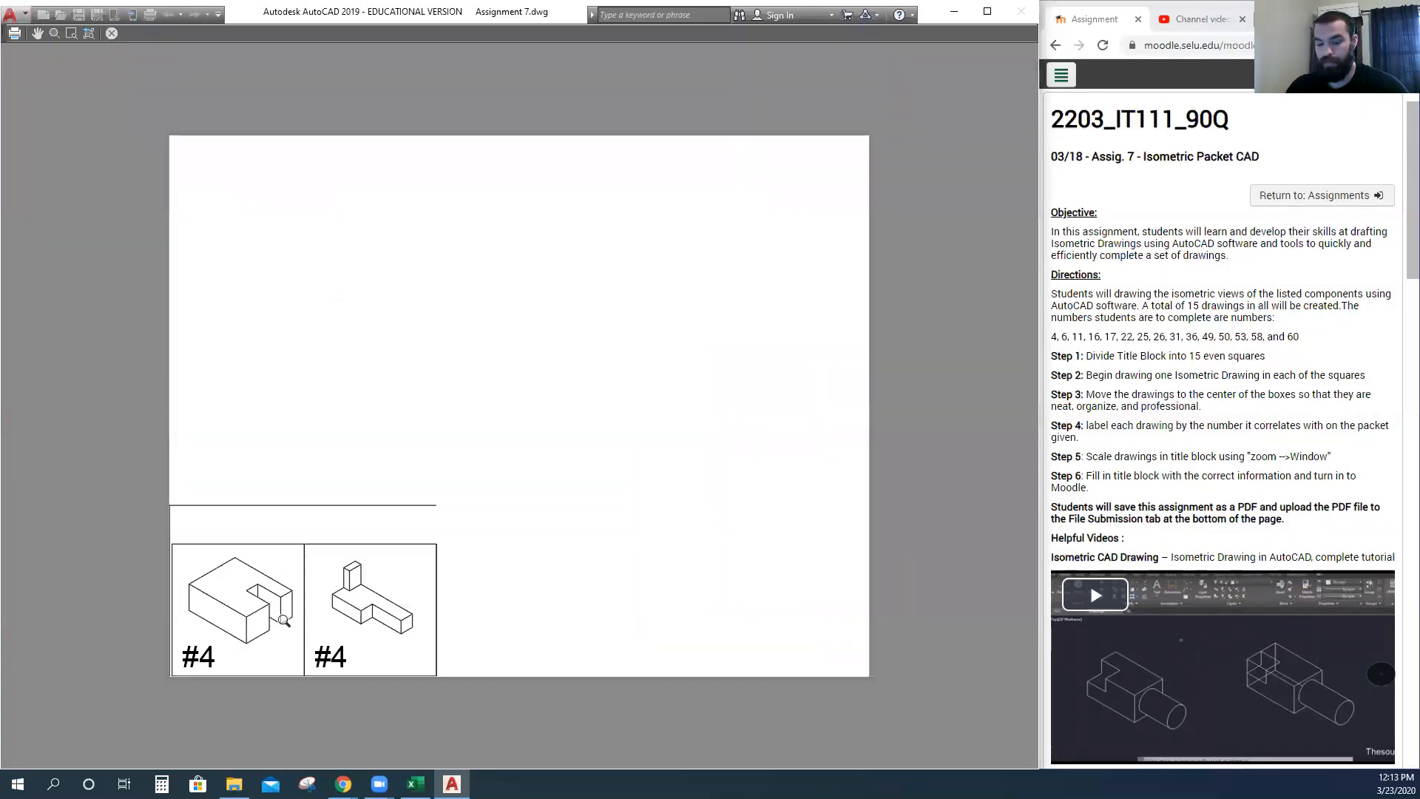
key(Escape)
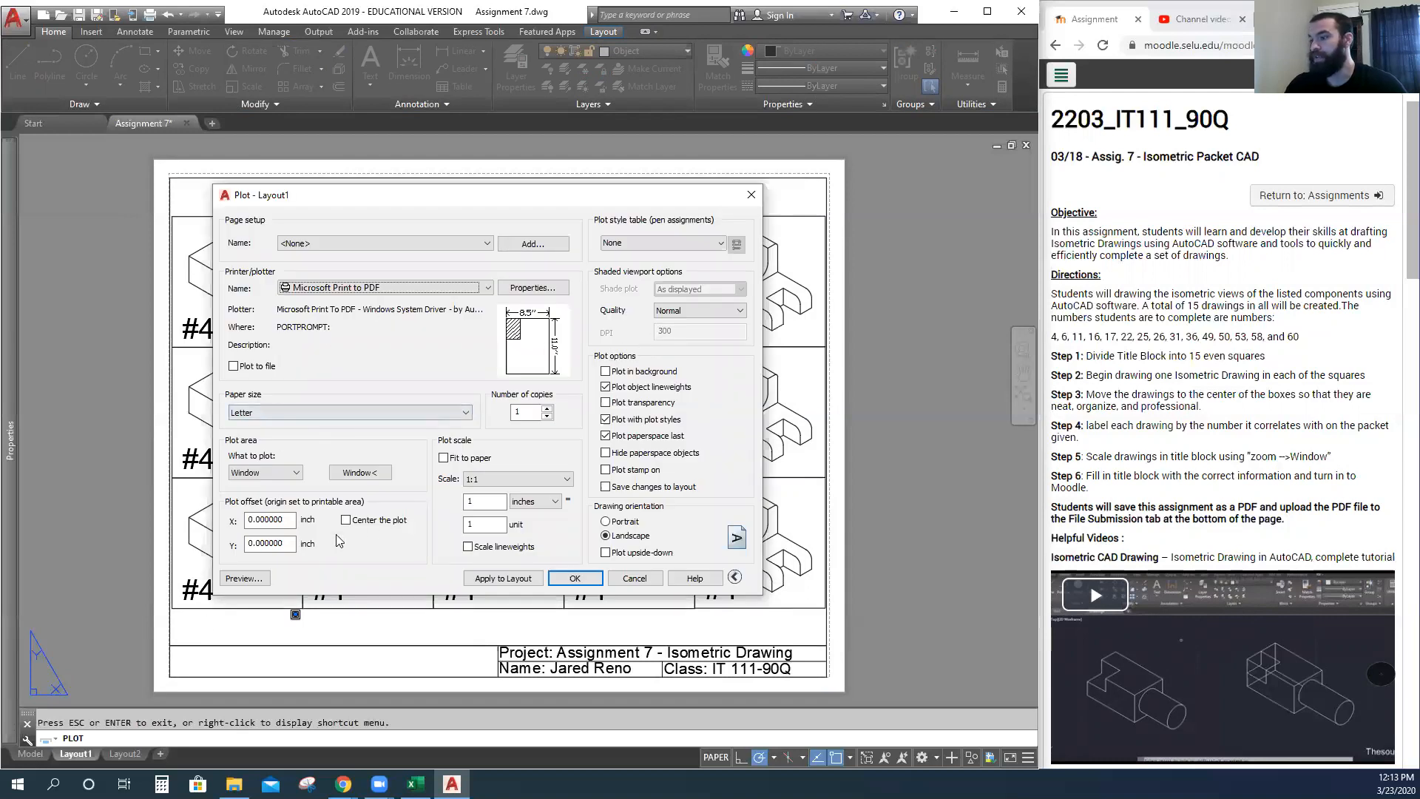
Redefine the window to the full sheet border, centre the plot, apply to layout, and preview.
click(360, 474)
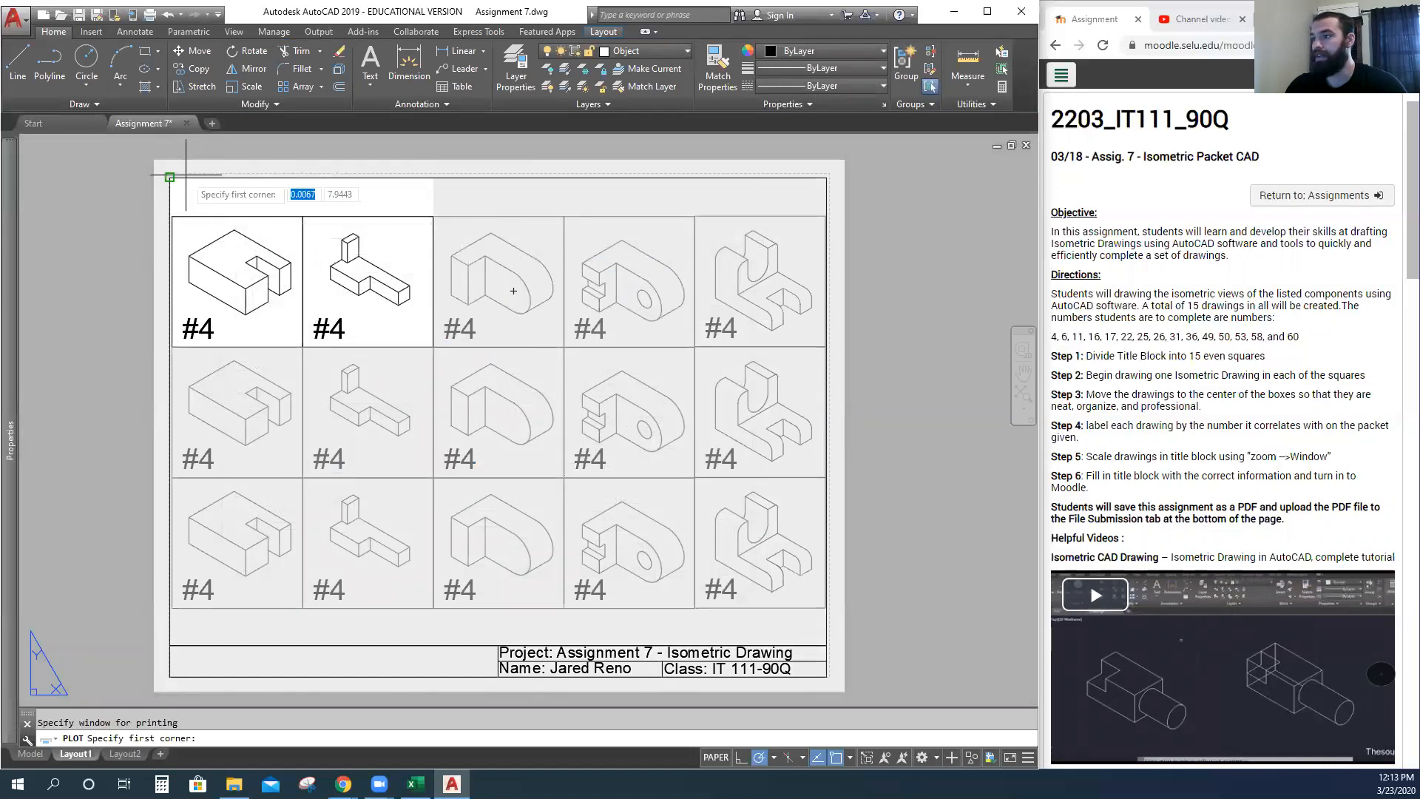
click(169, 177)
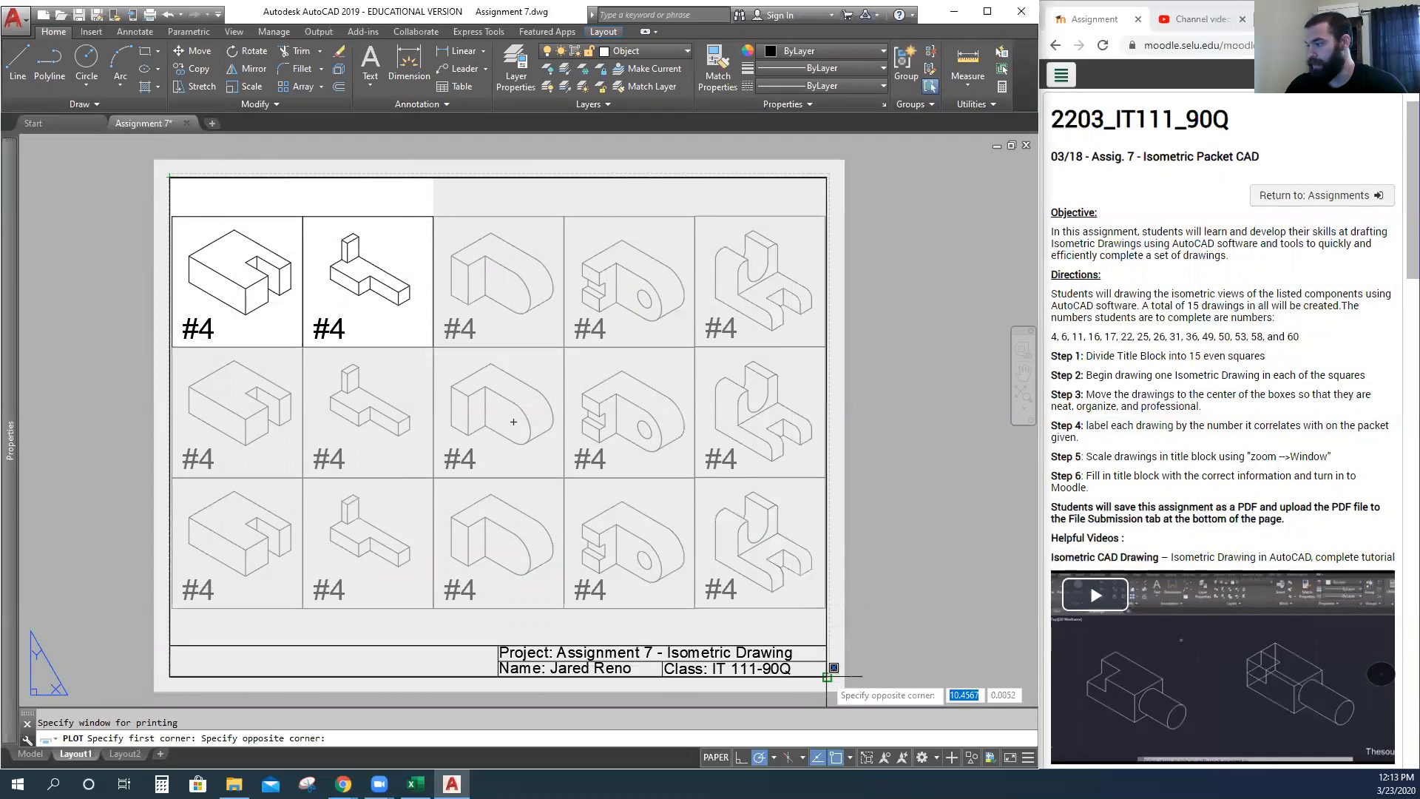
click(828, 676)
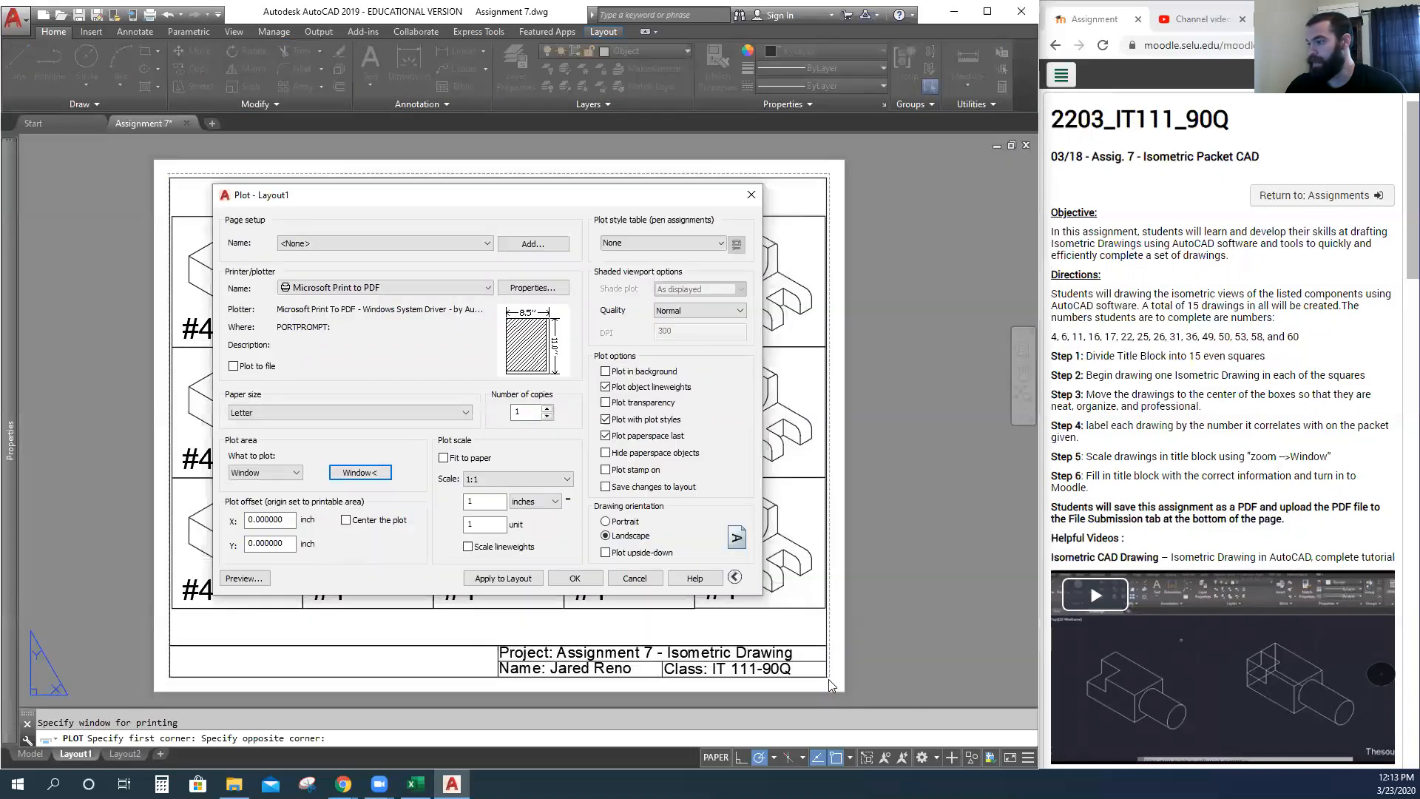
click(346, 521)
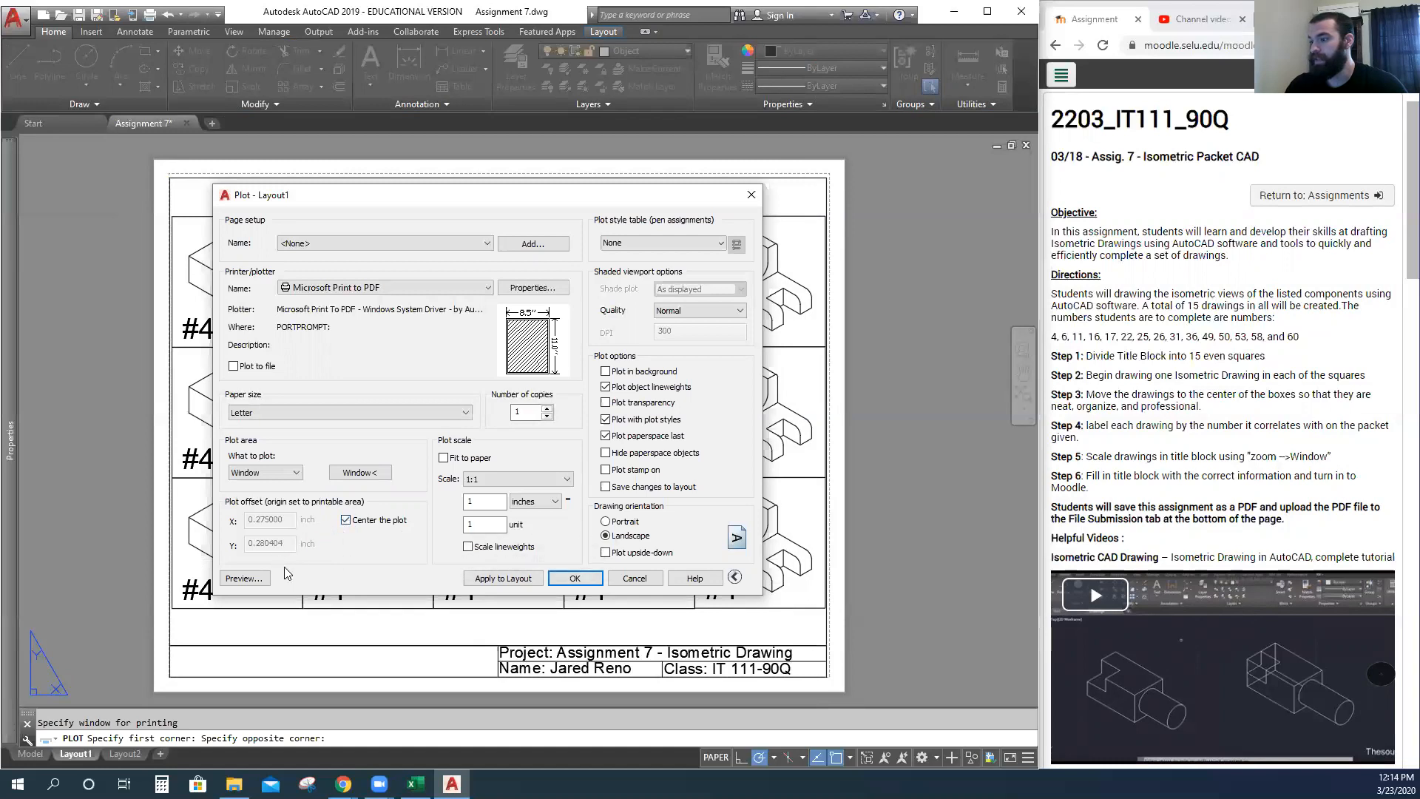
click(500, 580)
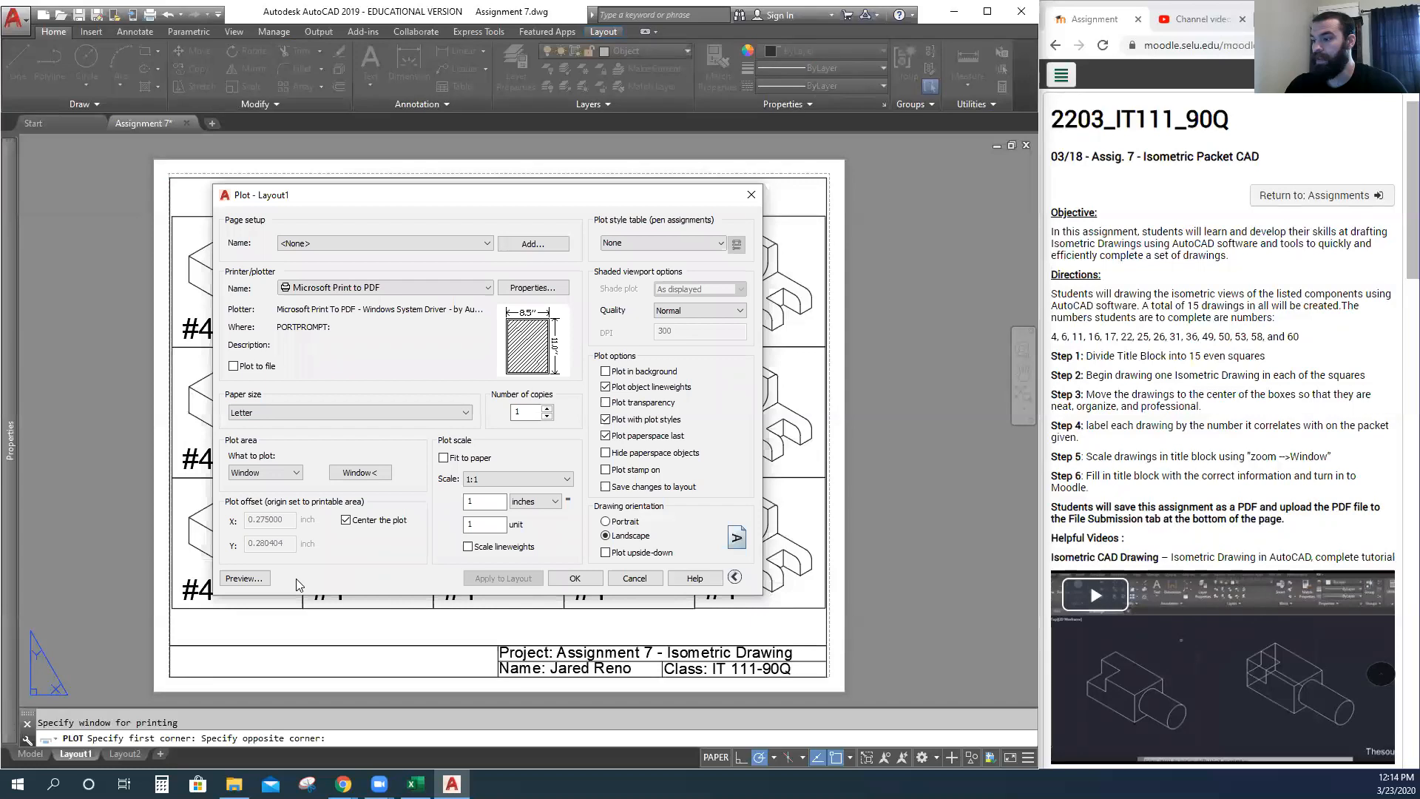
click(245, 579)
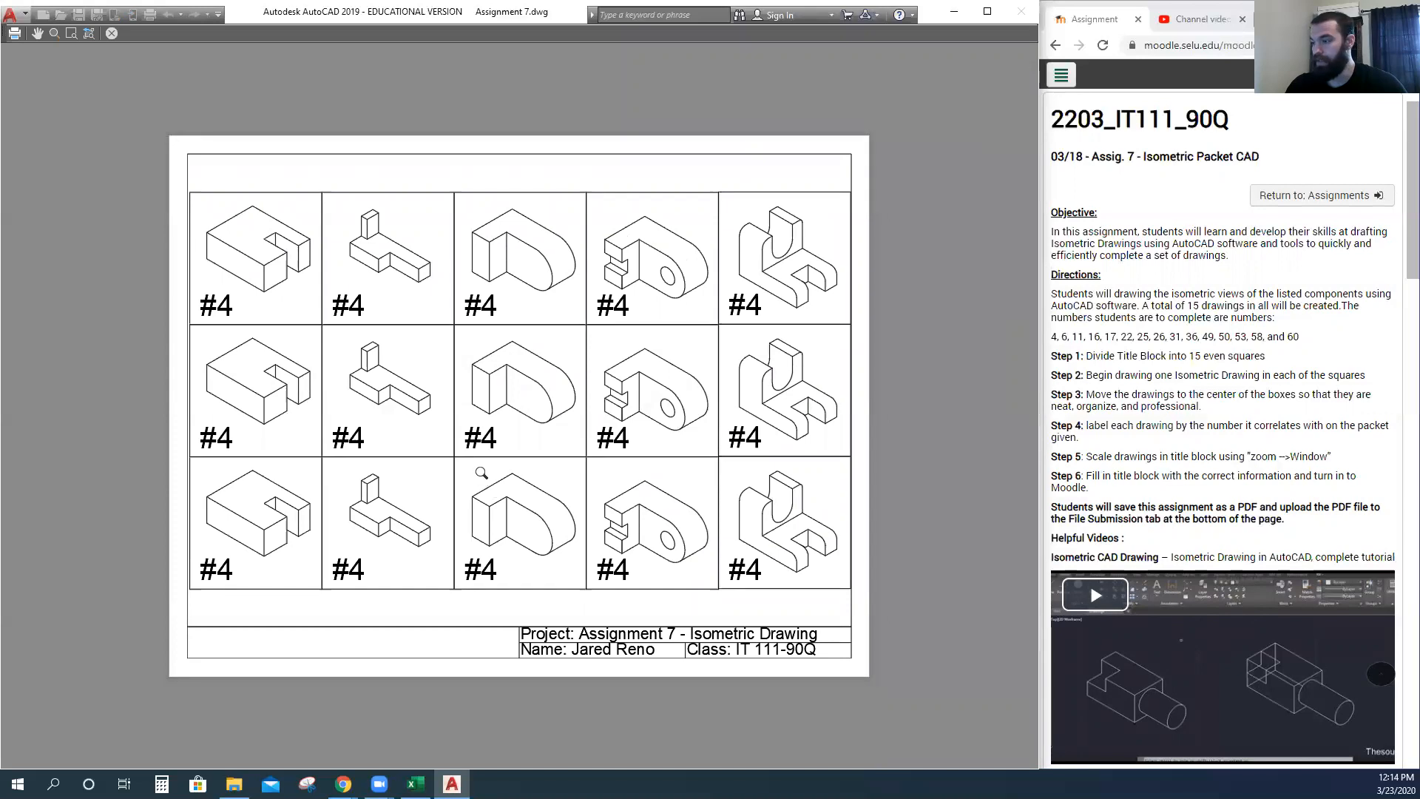
key(Escape)
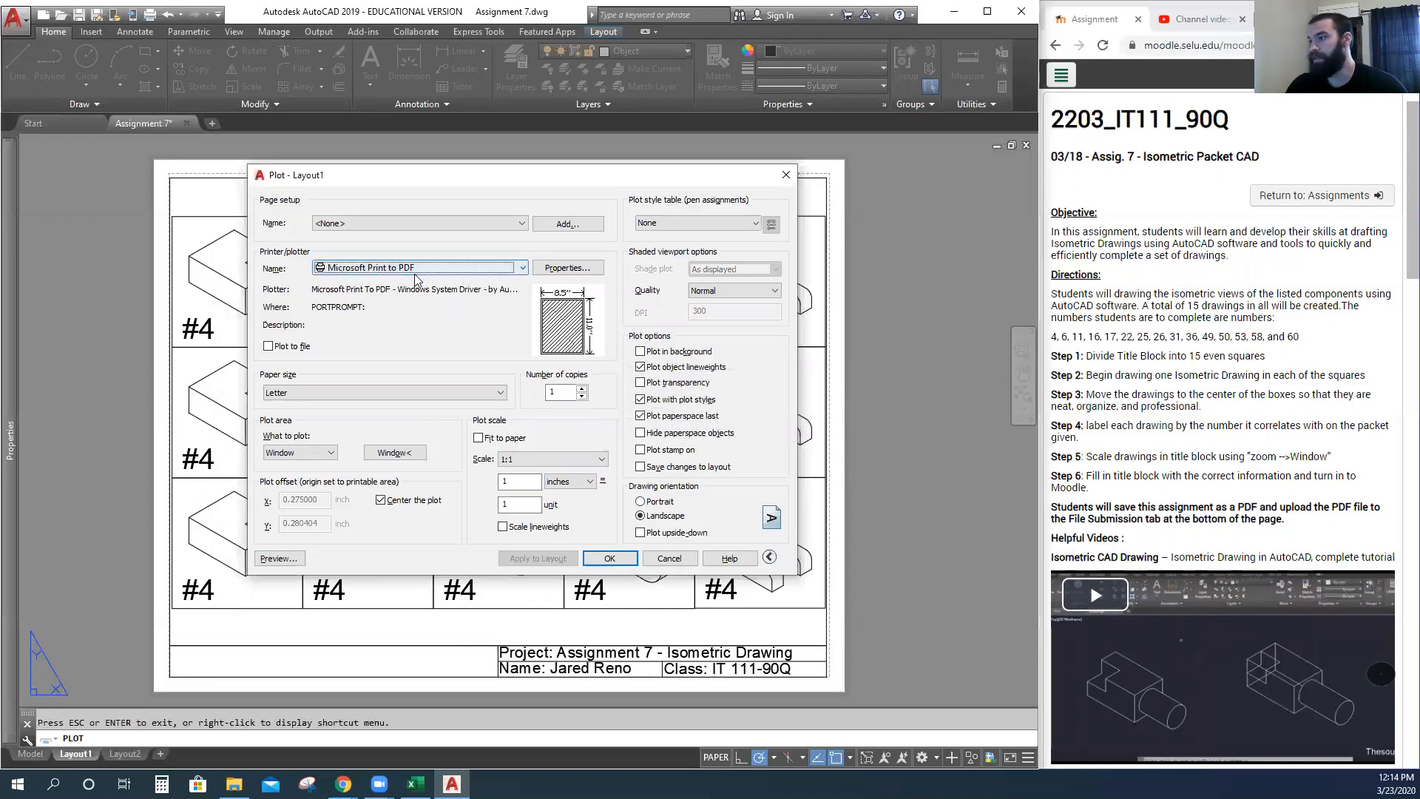
Send Layout1 to the PDF printer and browse to F: › Teaching › IT 111 › 5 - Class work › Spring 20.
click(611, 559)
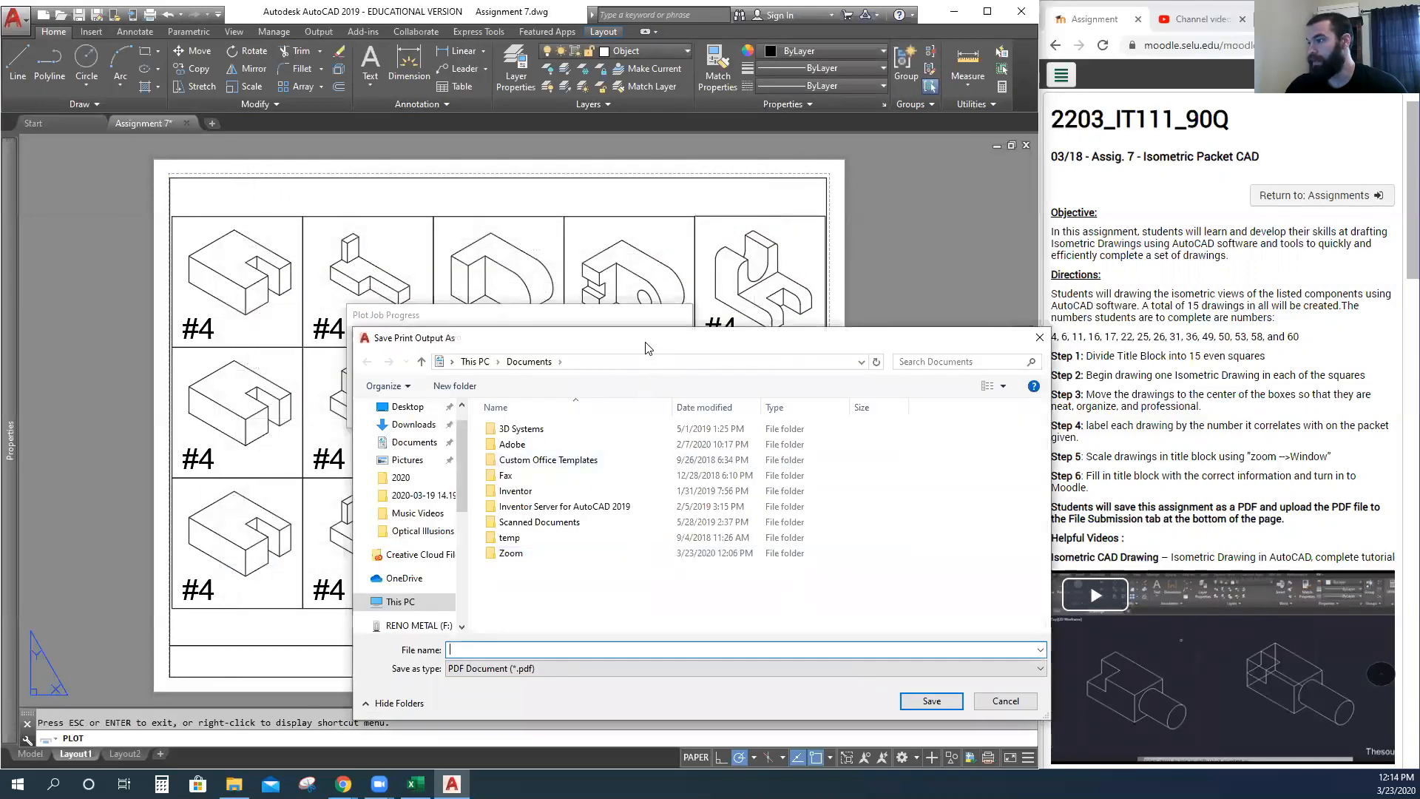
drag(647, 348, 512, 211)
click(282, 488)
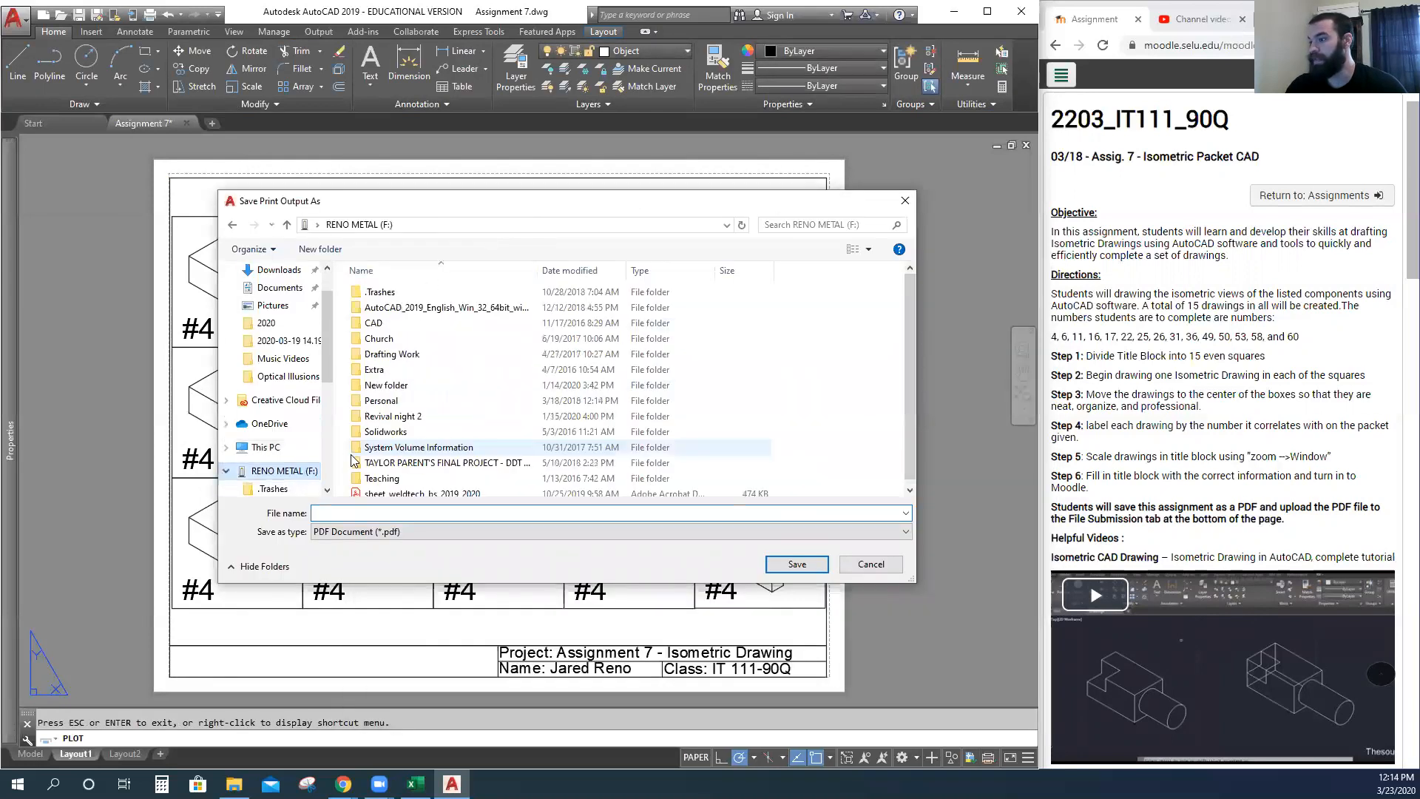
double_click(380, 478)
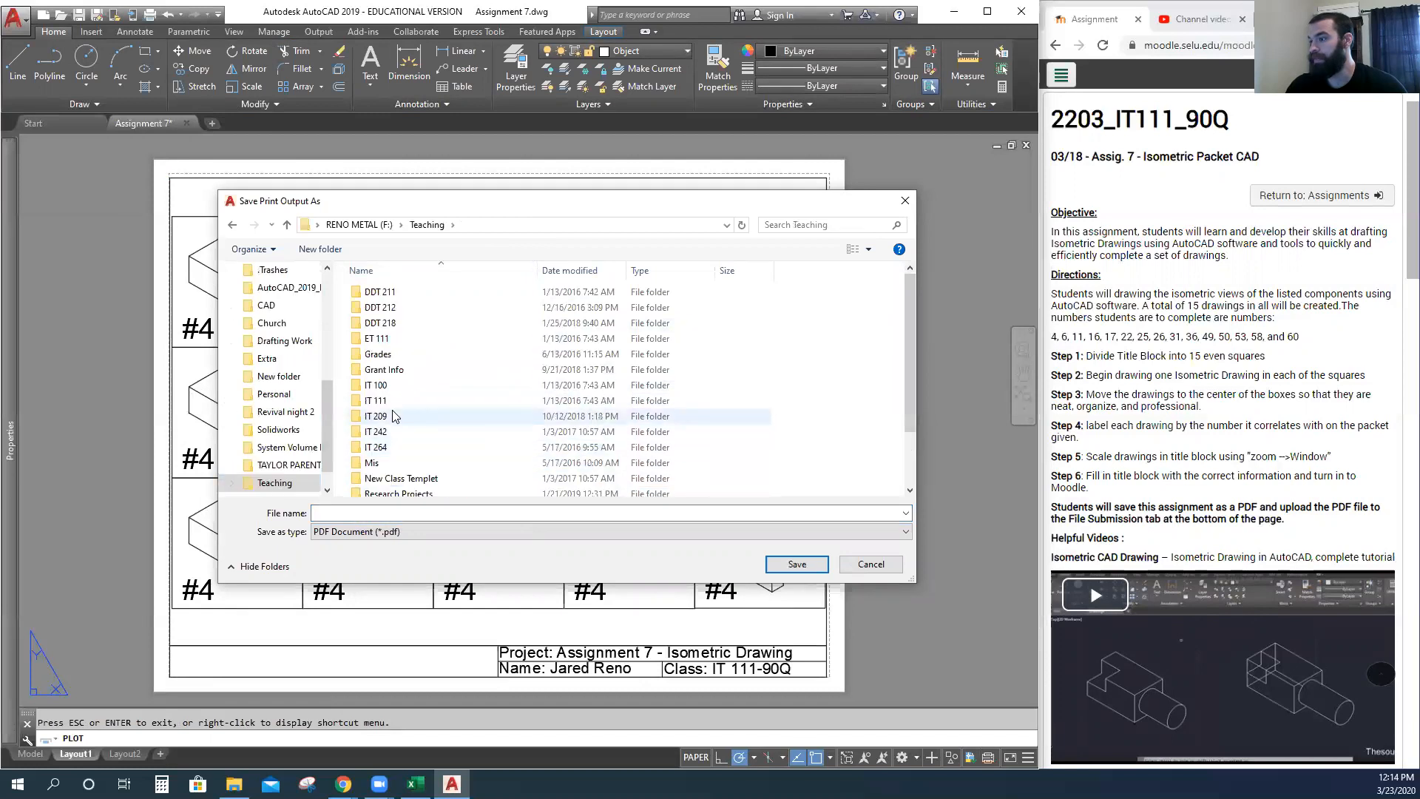
double_click(378, 400)
click(408, 356)
double_click(408, 358)
double_click(409, 416)
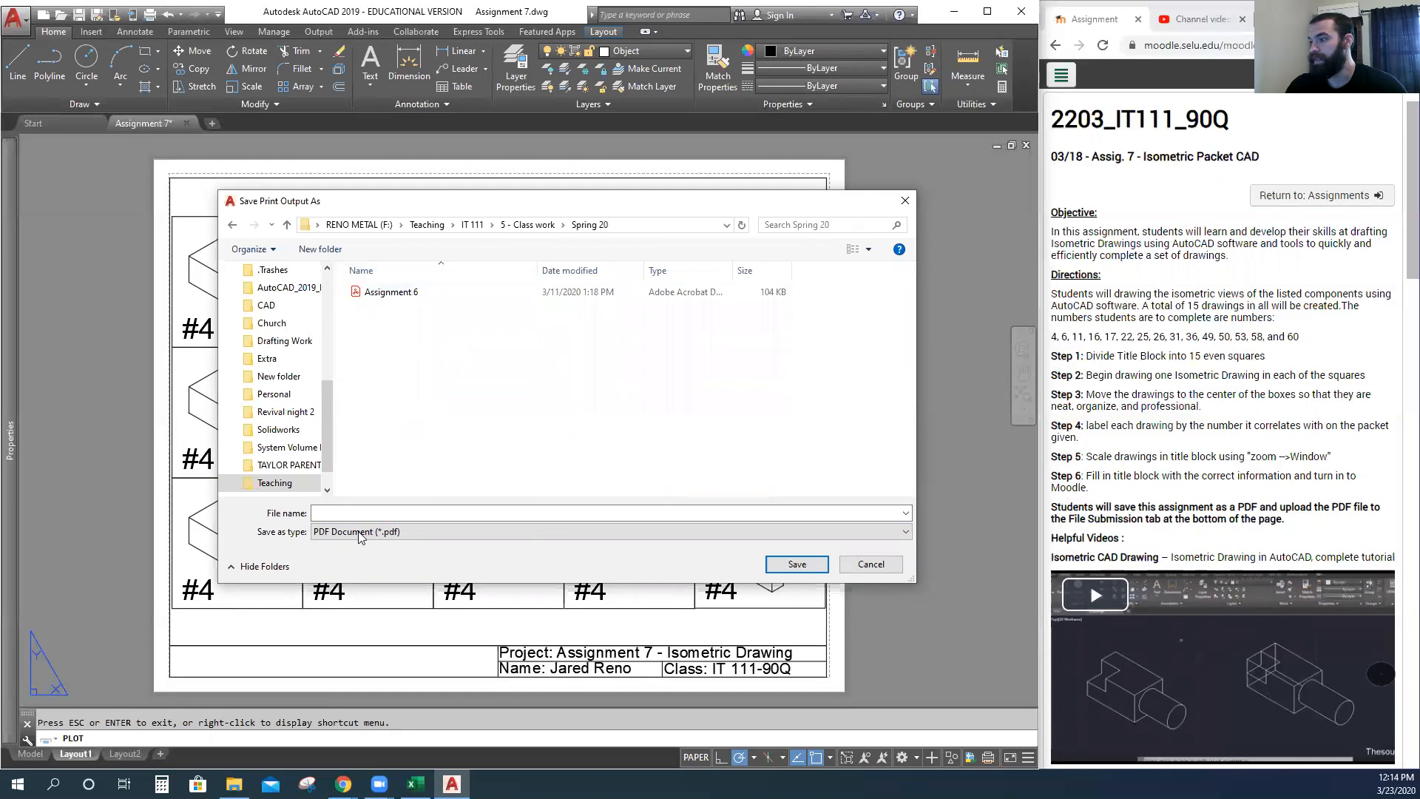
Name the PDF 'Assignment 7 - ' followed by the student's name and save it to plot.
click(389, 292)
triple_click(382, 512)
text(Assignment 7)
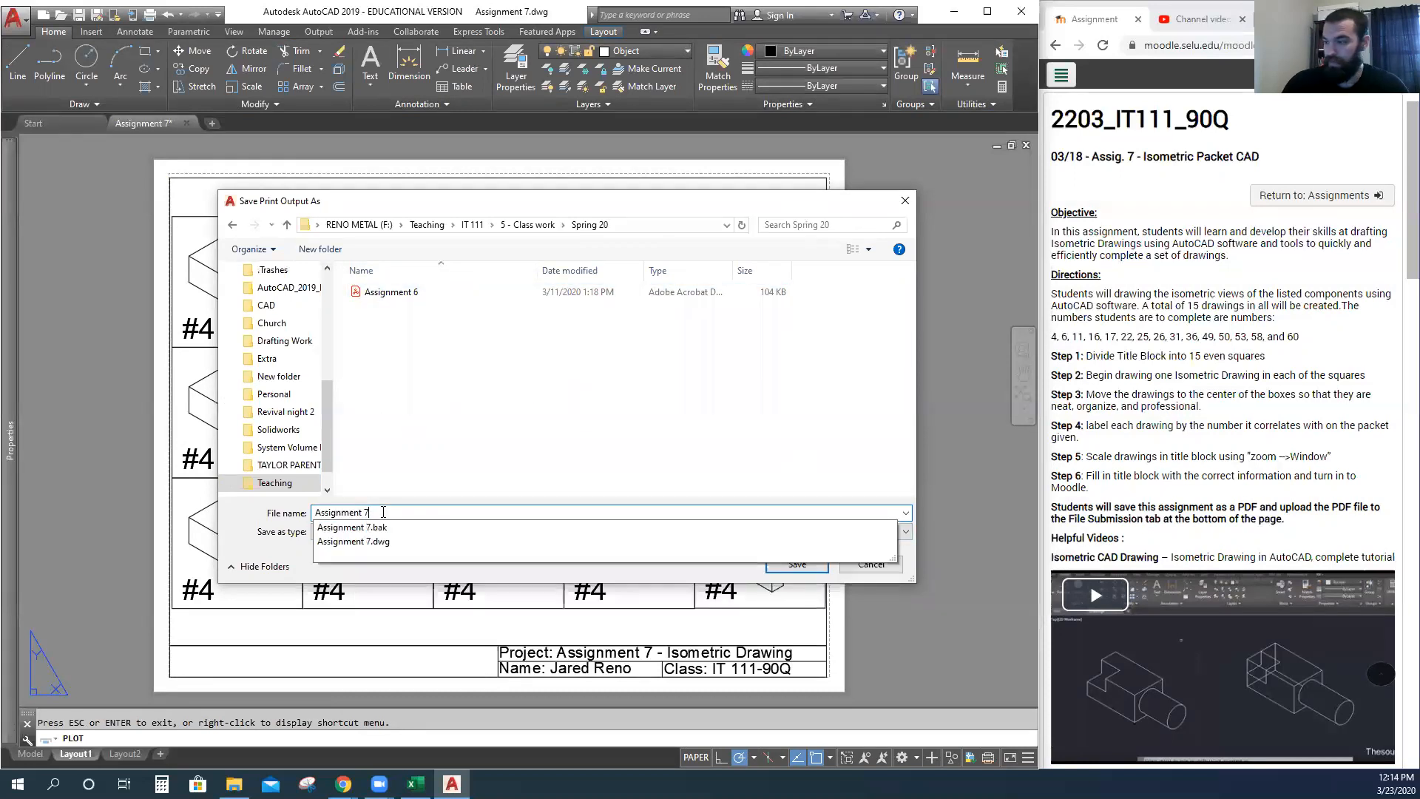
text(-)
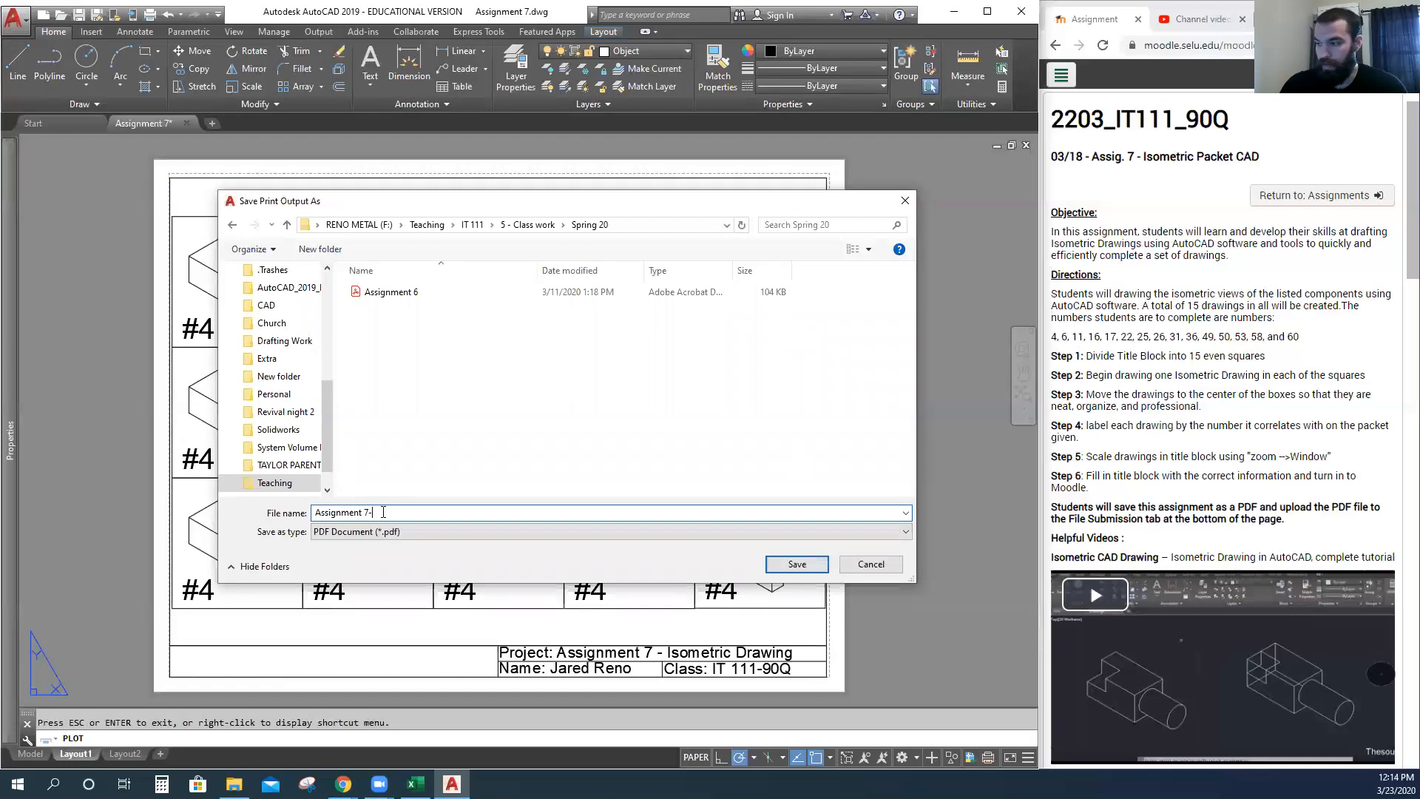
key(BackSpace)
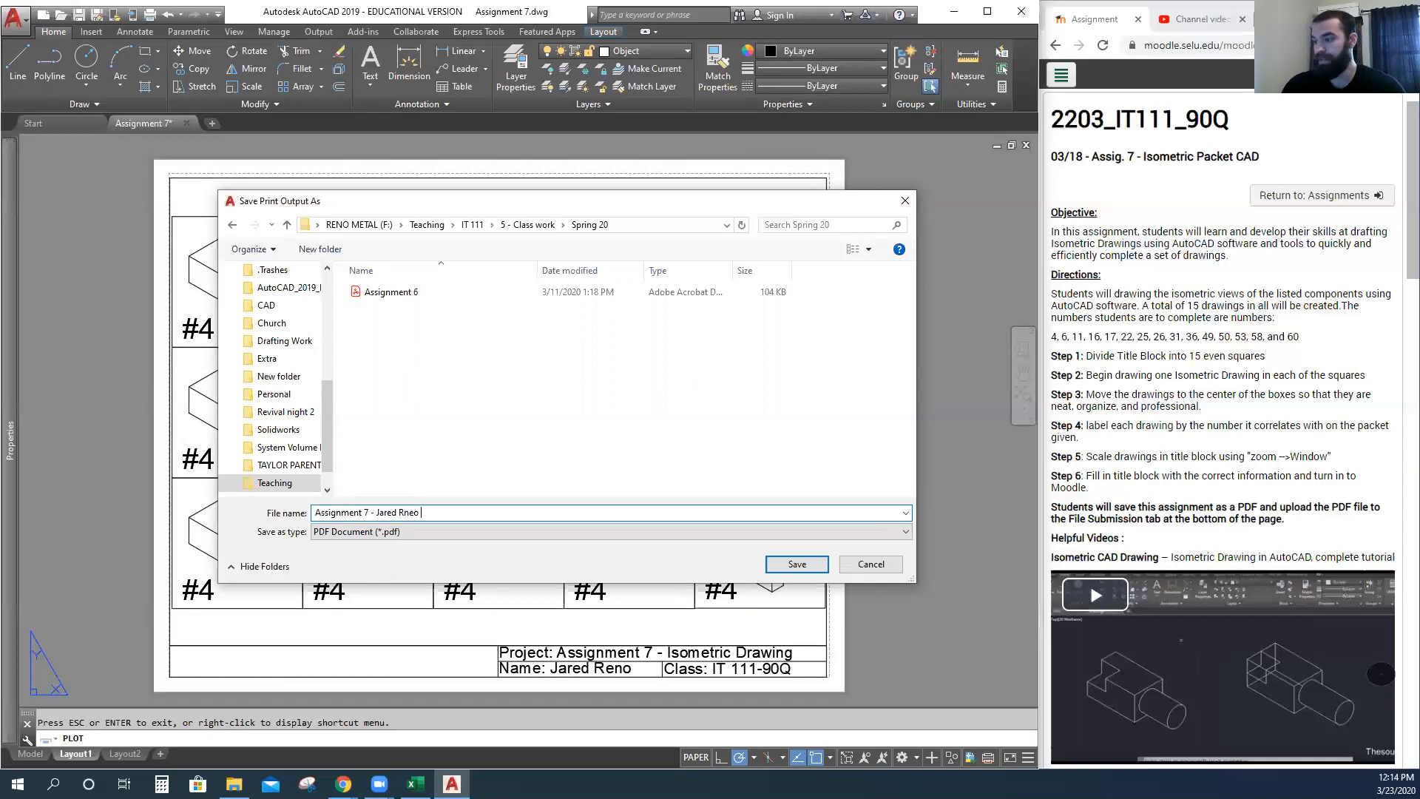
text(eno)
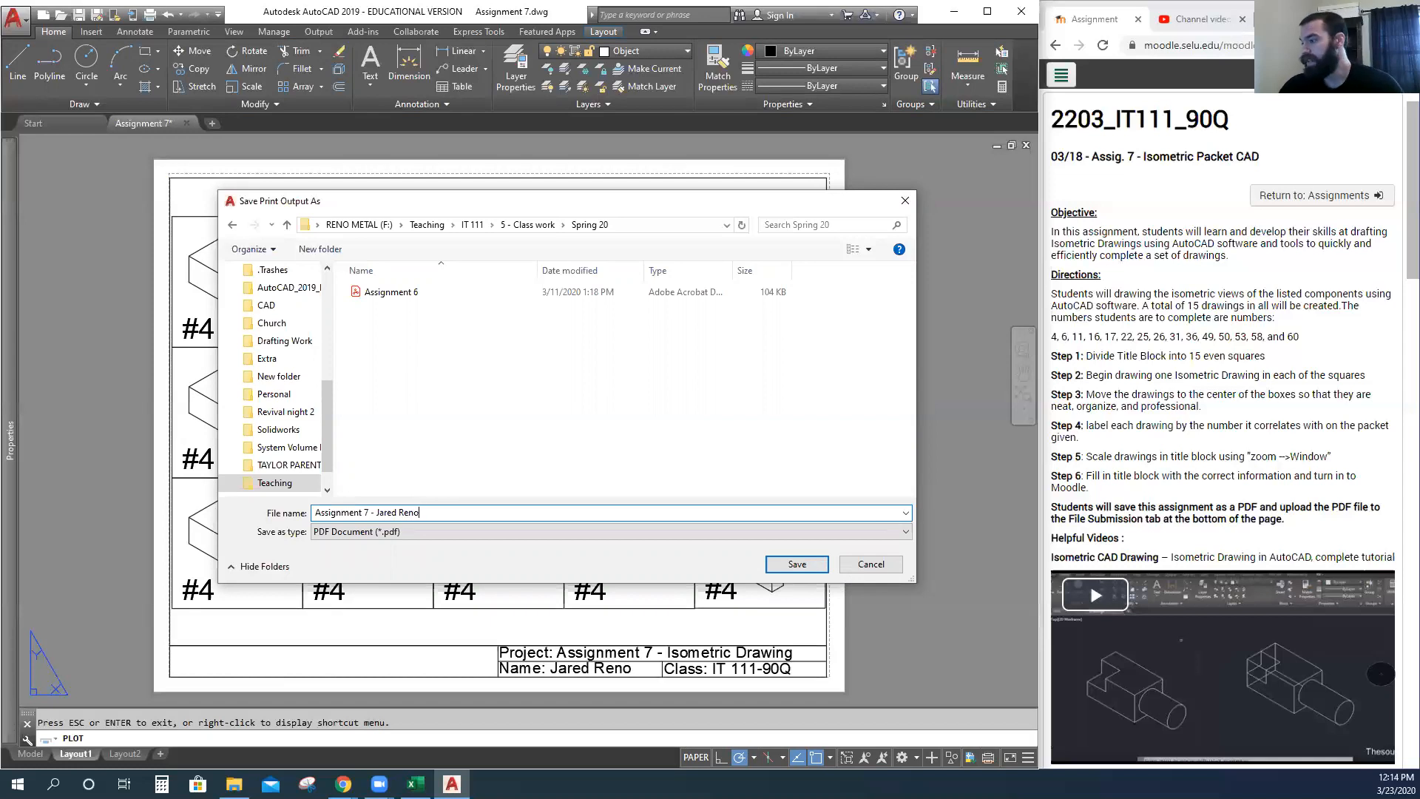
click(784, 565)
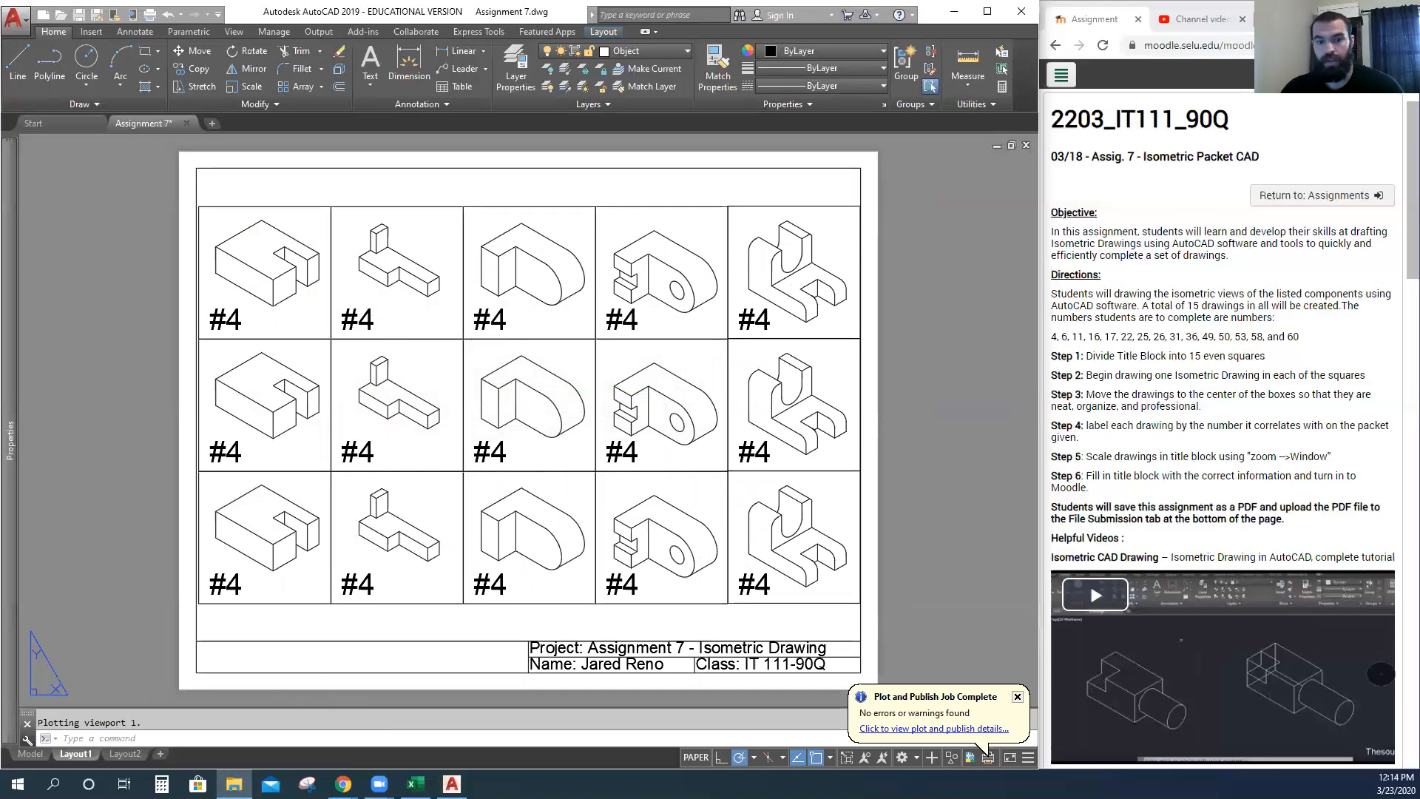
Browse Teaching › IT 111 › 5 - Class work › Spring 20 and open the Assignment 7 PDF in Adobe Reader.
drag(0, 114, 637, 111)
click(428, 382)
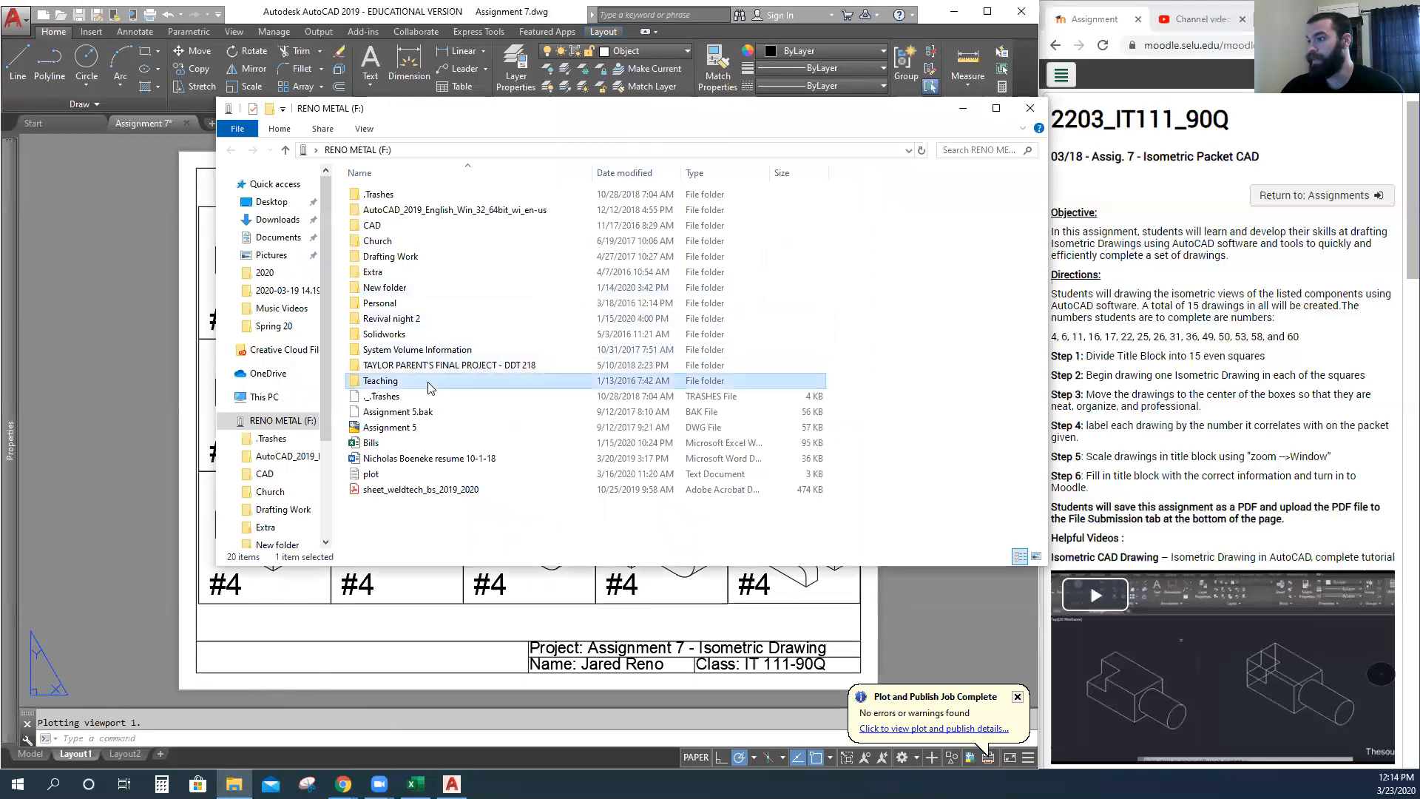
double_click(428, 383)
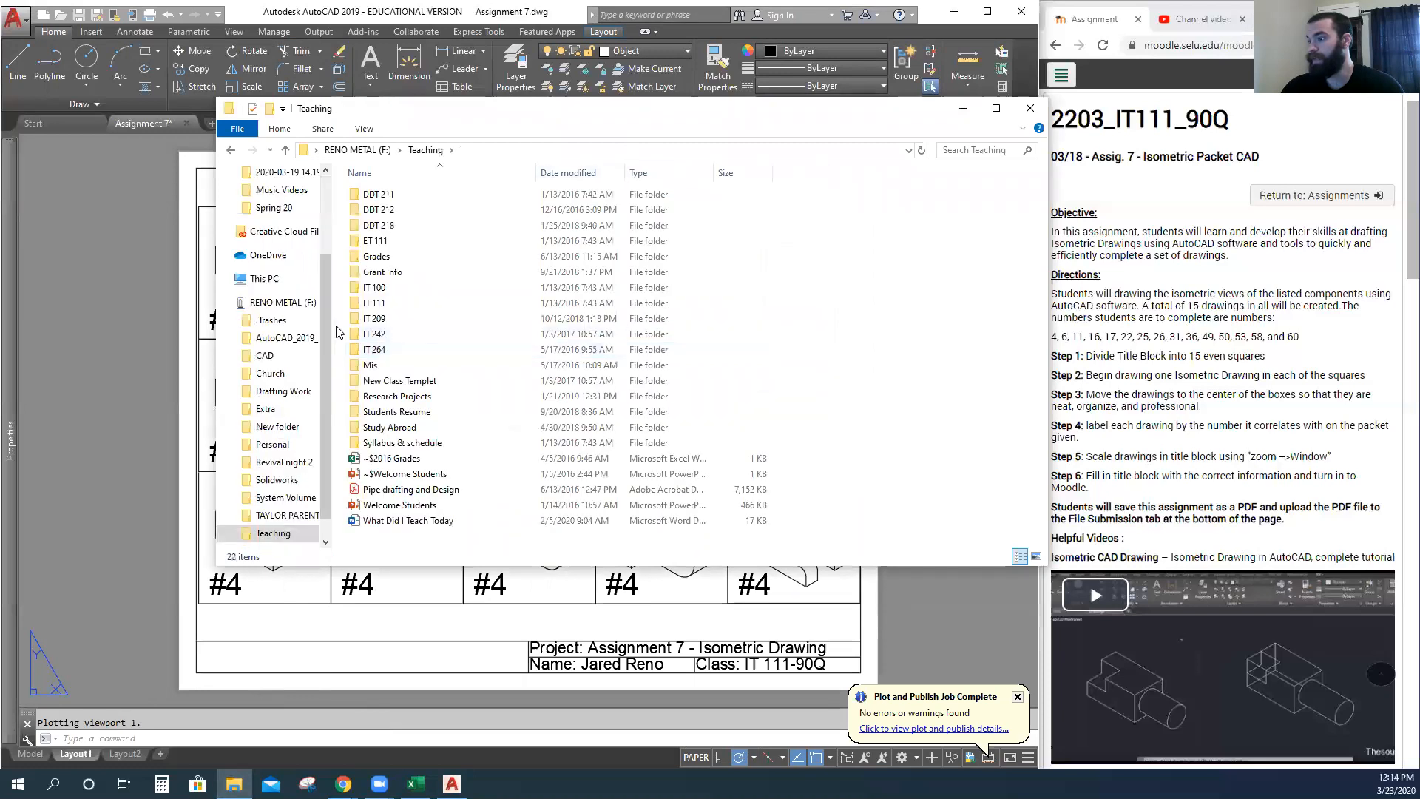
double_click(403, 303)
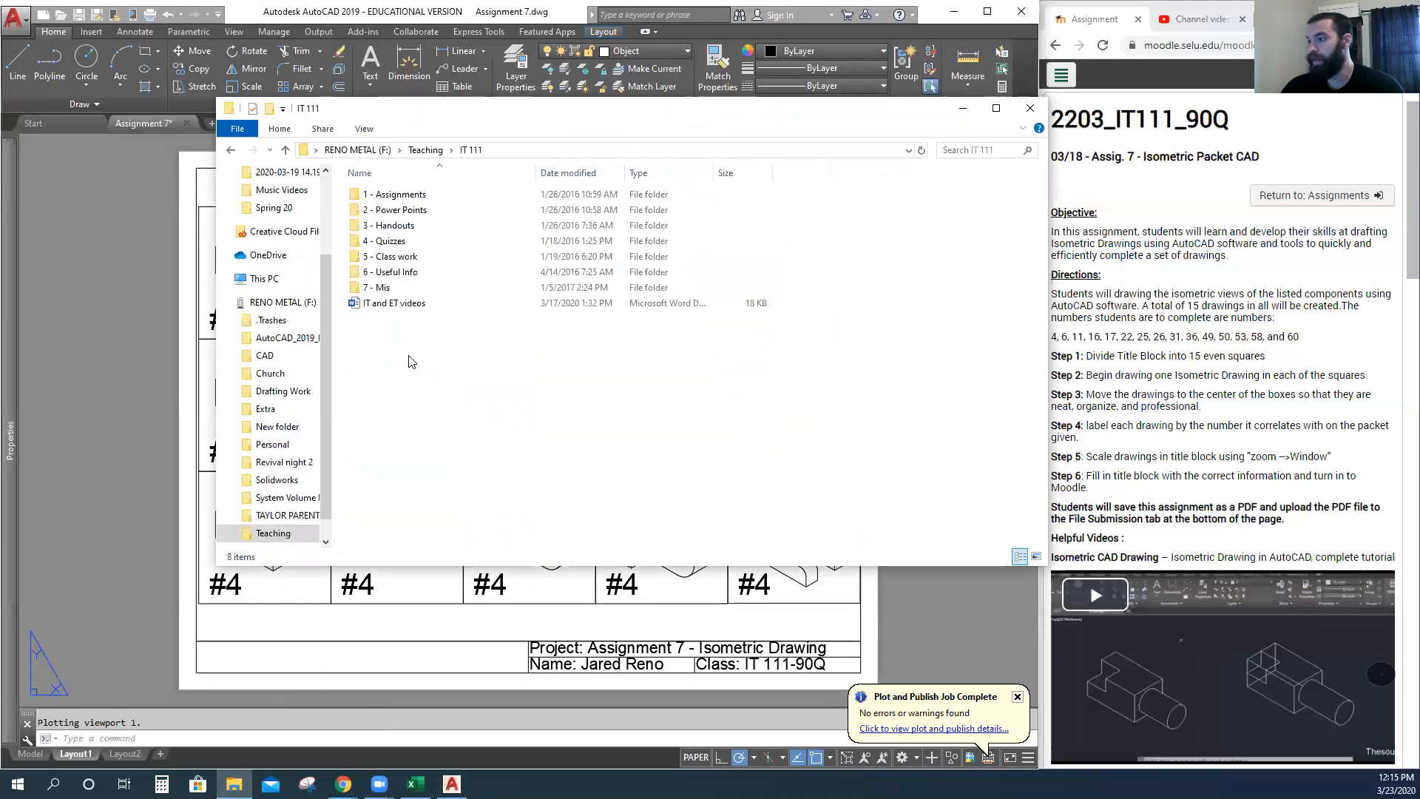
double_click(405, 256)
double_click(390, 321)
click(408, 242)
double_click(407, 242)
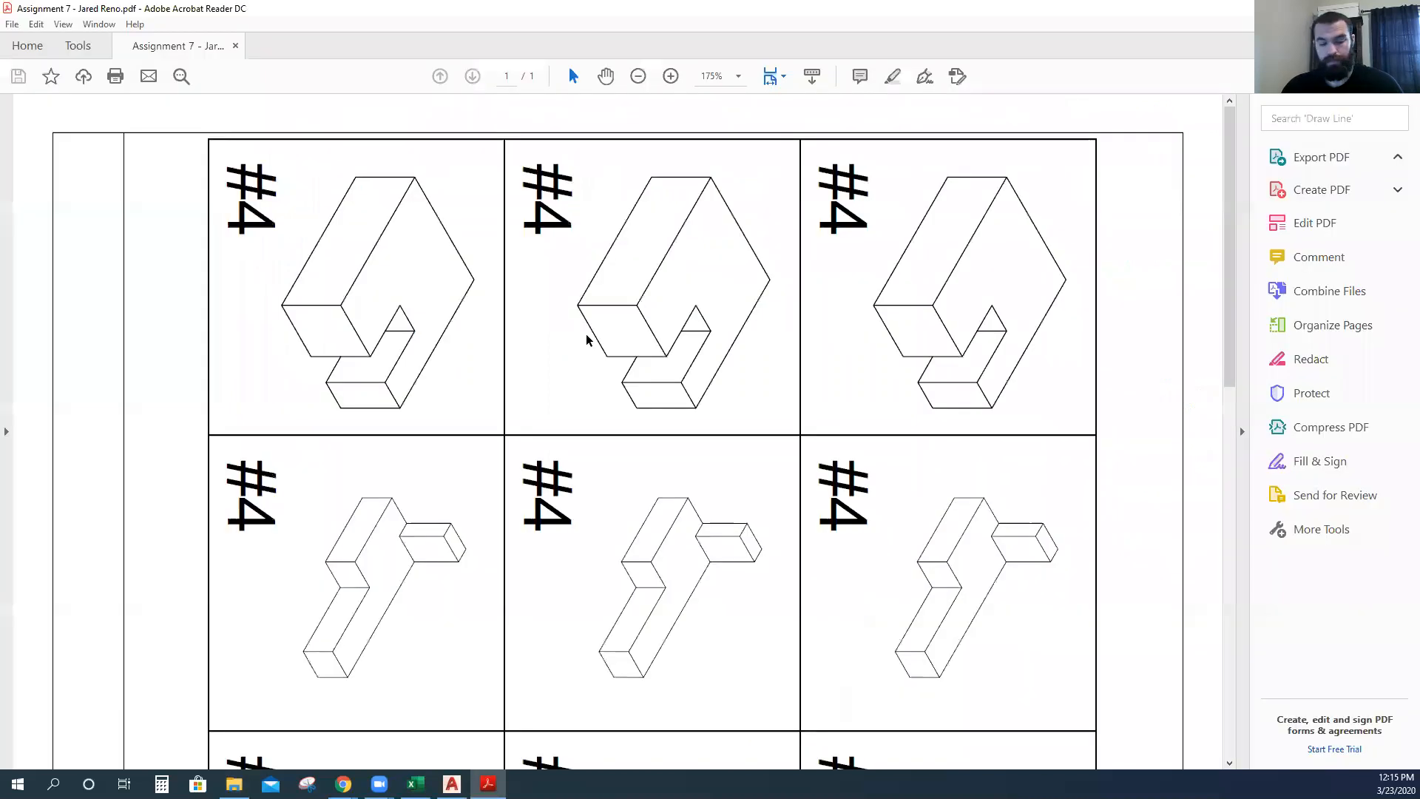
Rotate the PDF page clockwise three quarter-turns so the title block reads upright along the bottom.
ctrl+scroll(580, 361, down, 2)
right_click(574, 248)
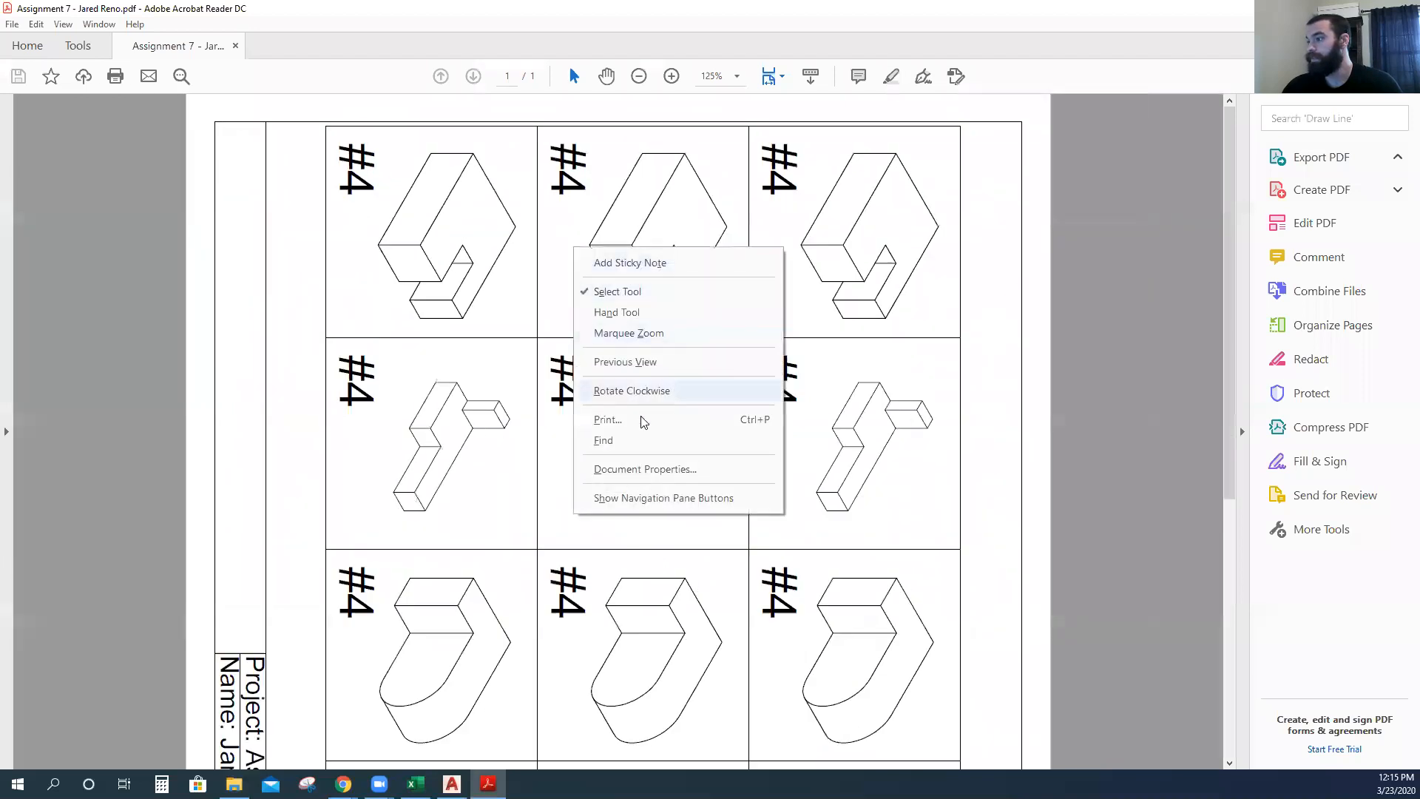
click(650, 393)
right_click(650, 397)
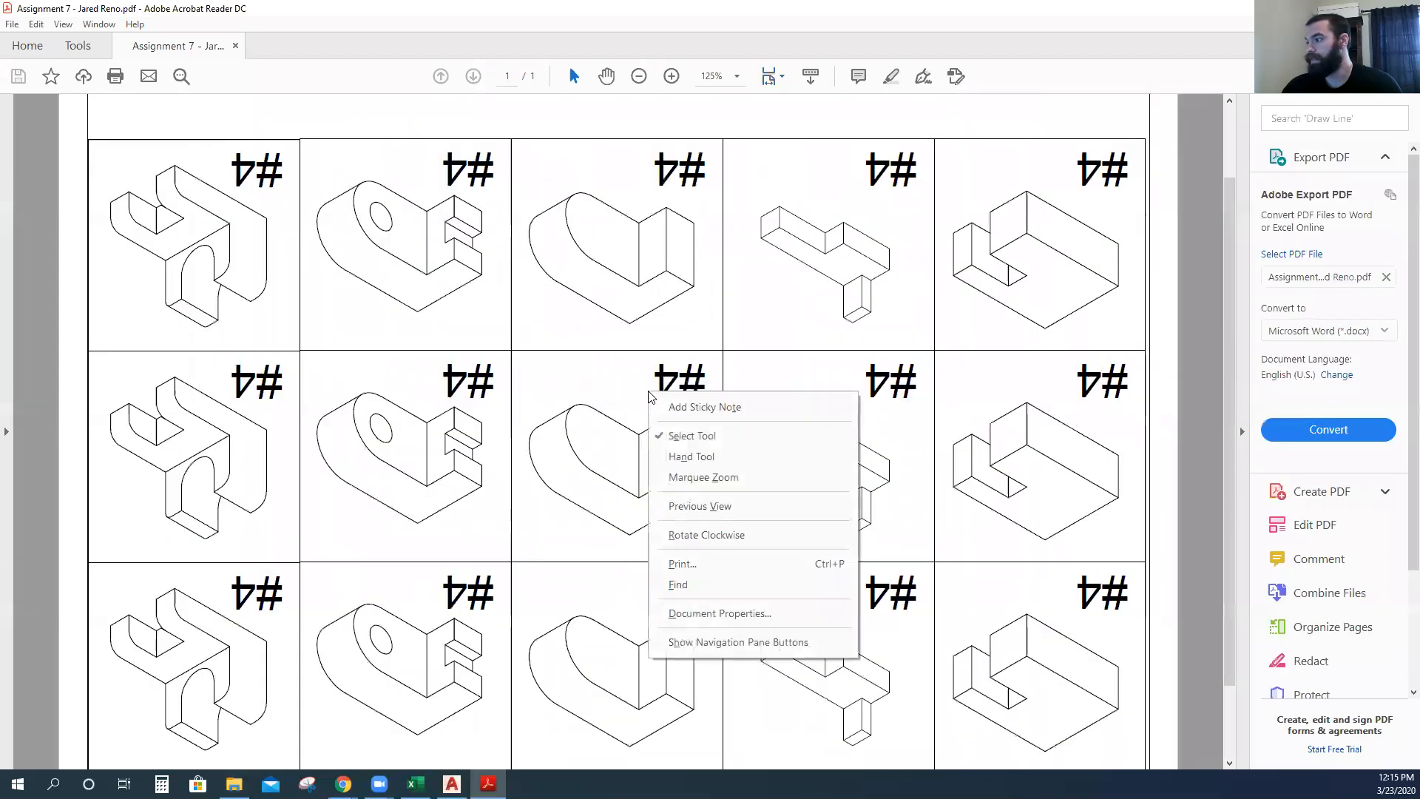
click(699, 535)
right_click(607, 413)
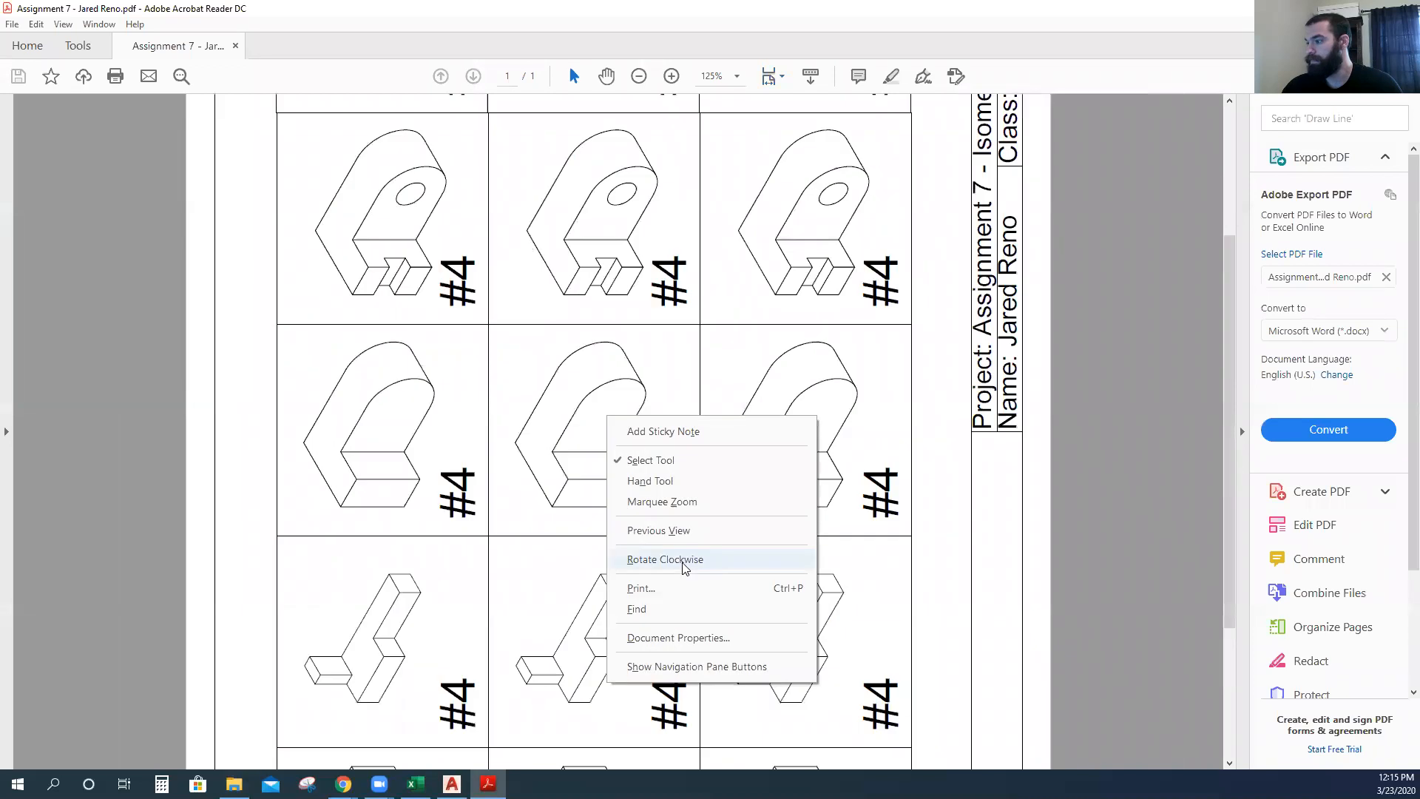
click(628, 556)
ctrl+scroll(581, 437, down, 2)
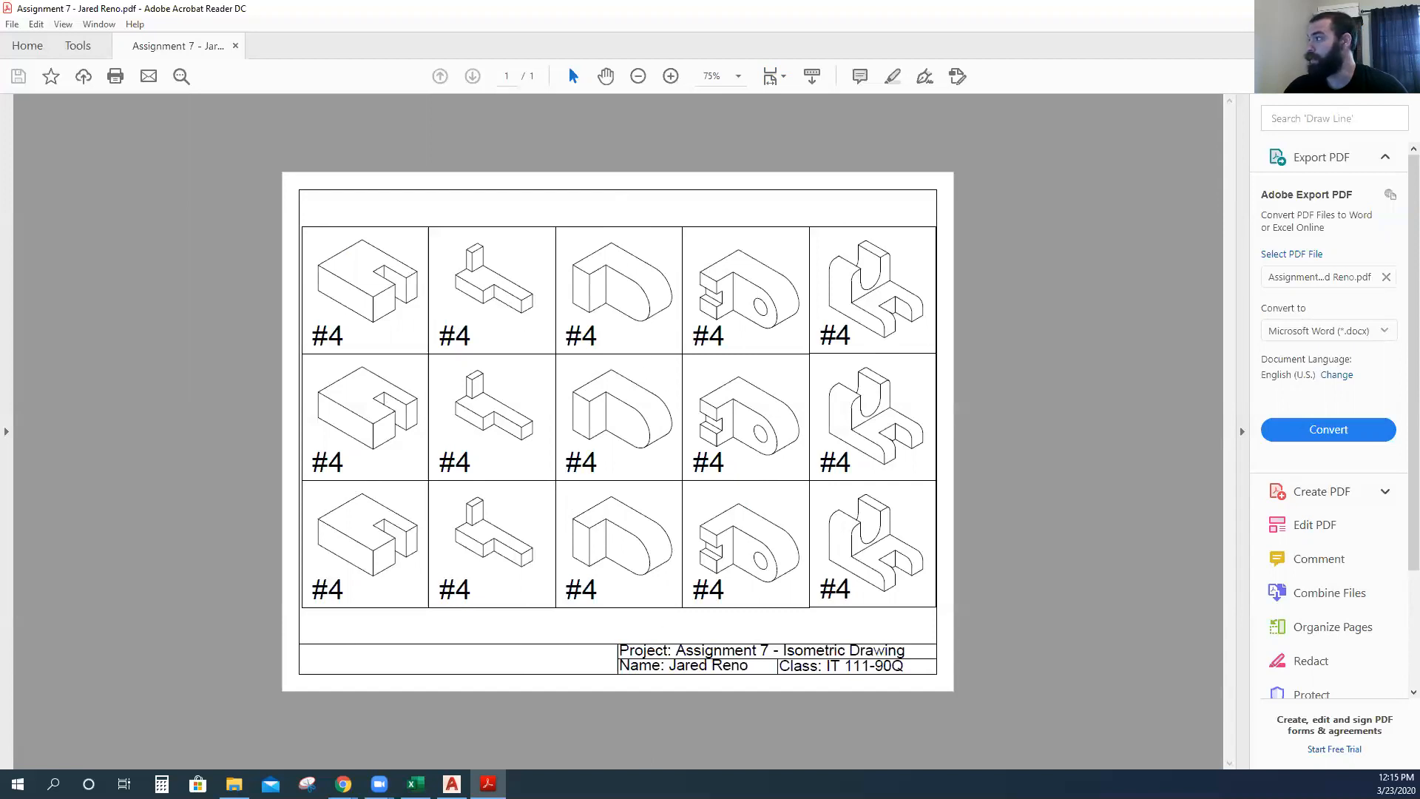
Close the PDF viewer, minimize File Explorer and maximize the Moodle assignment page.
click(1404, 9)
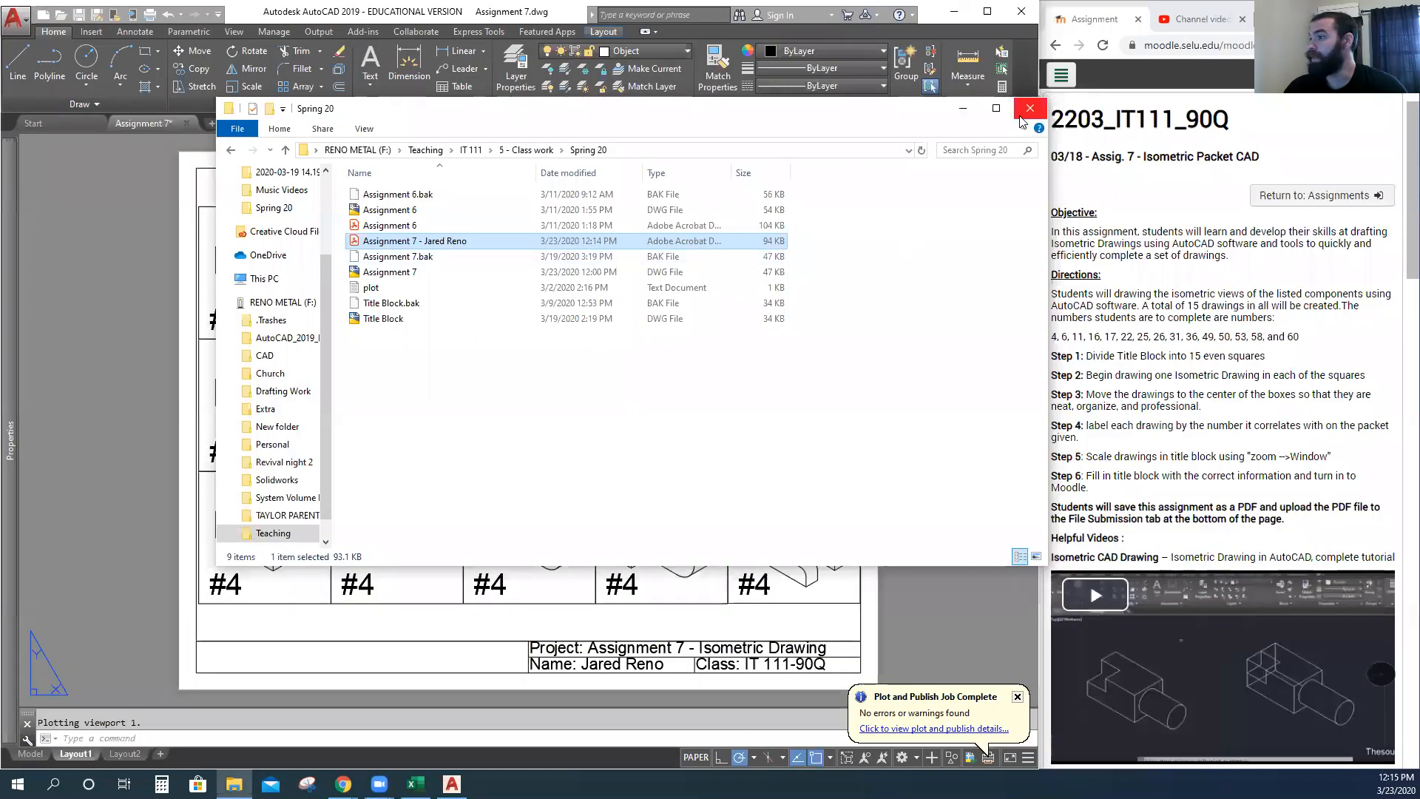
click(963, 107)
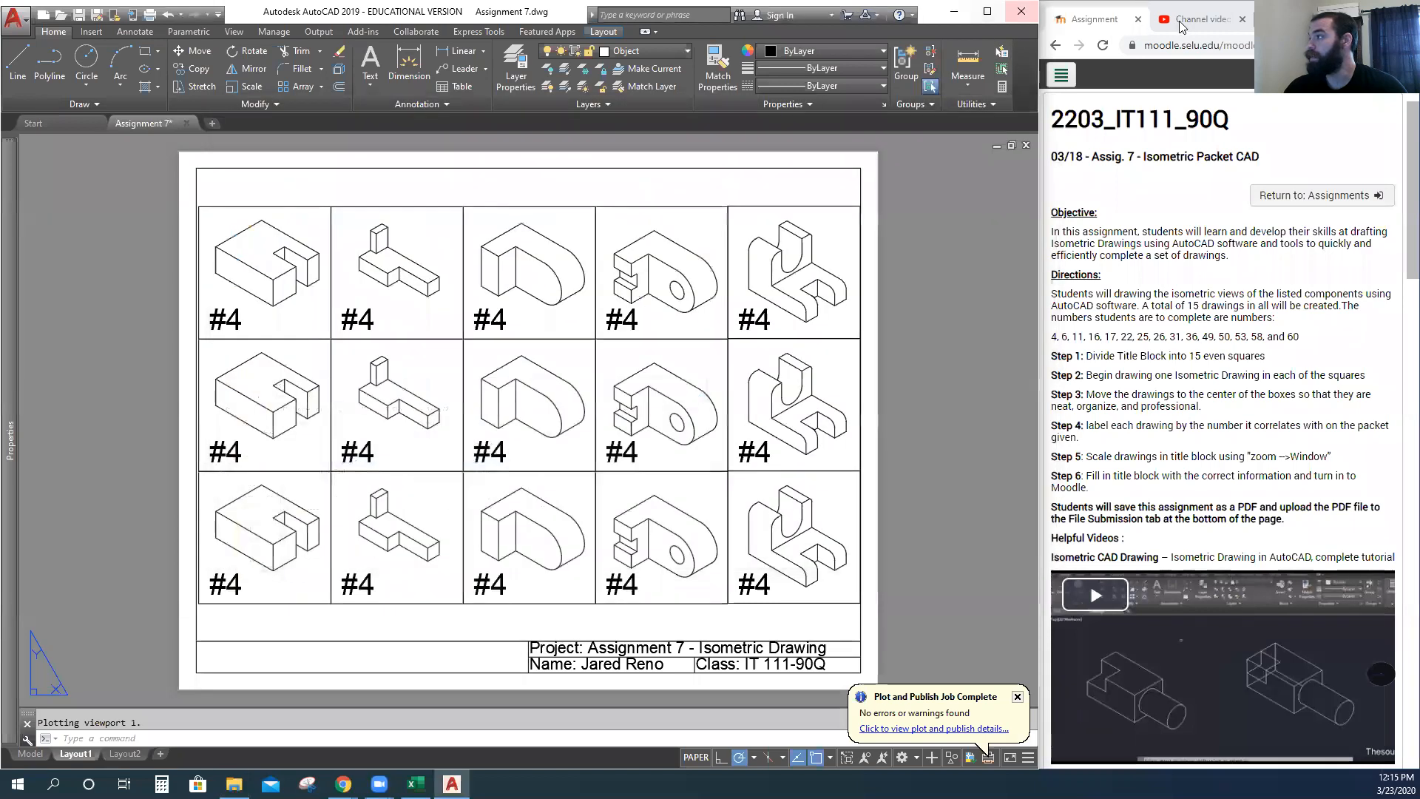
click(1369, 10)
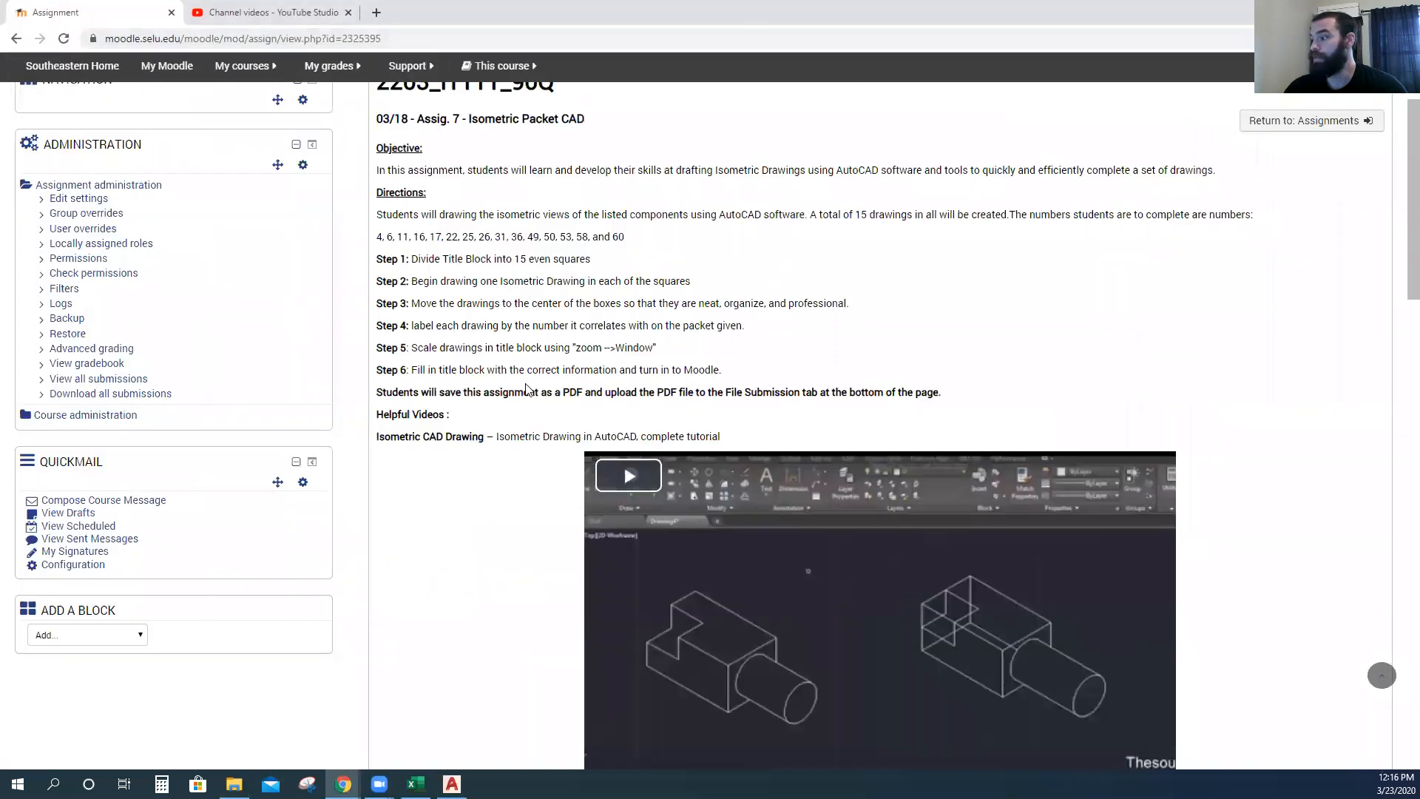
scroll(526, 390, down, 18)
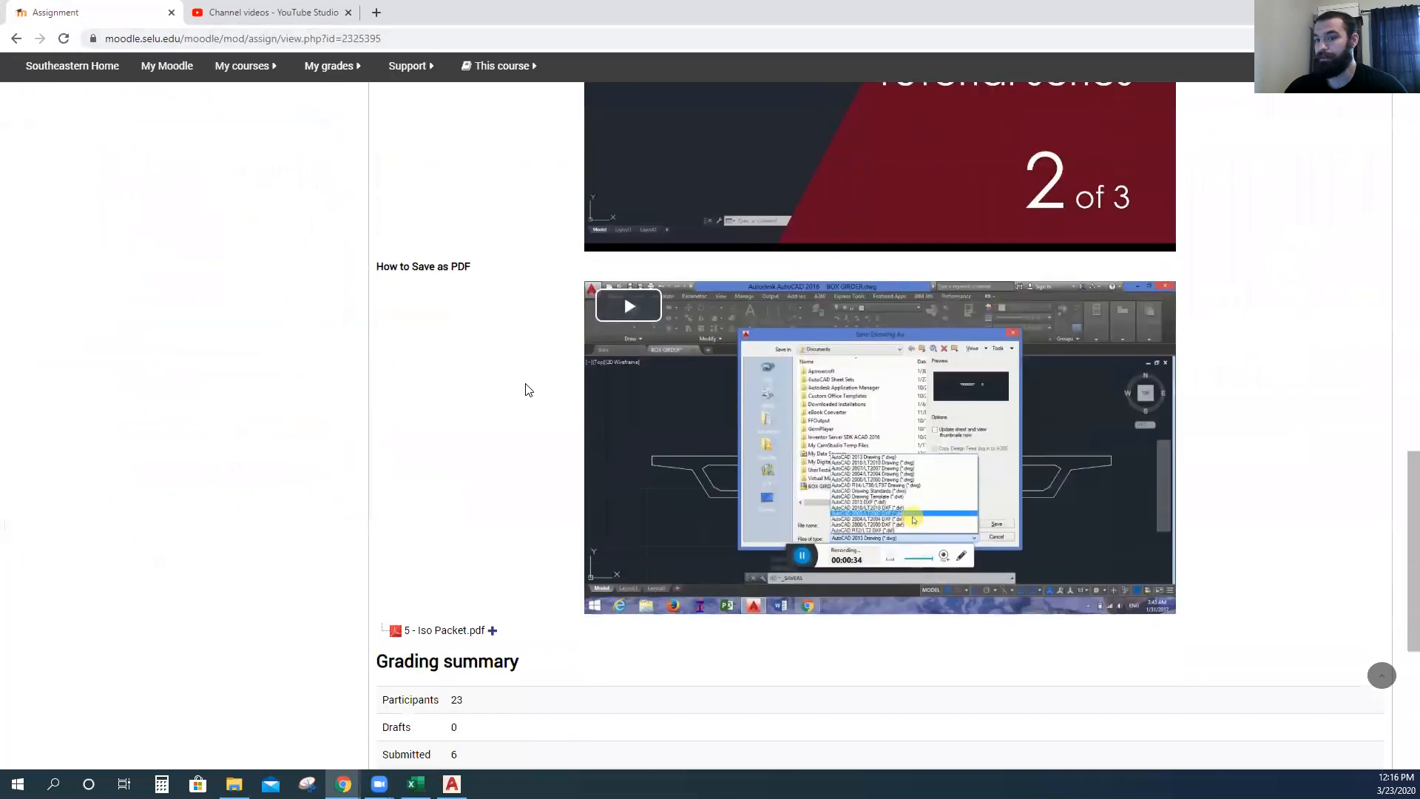
scroll(526, 390, down, 5)
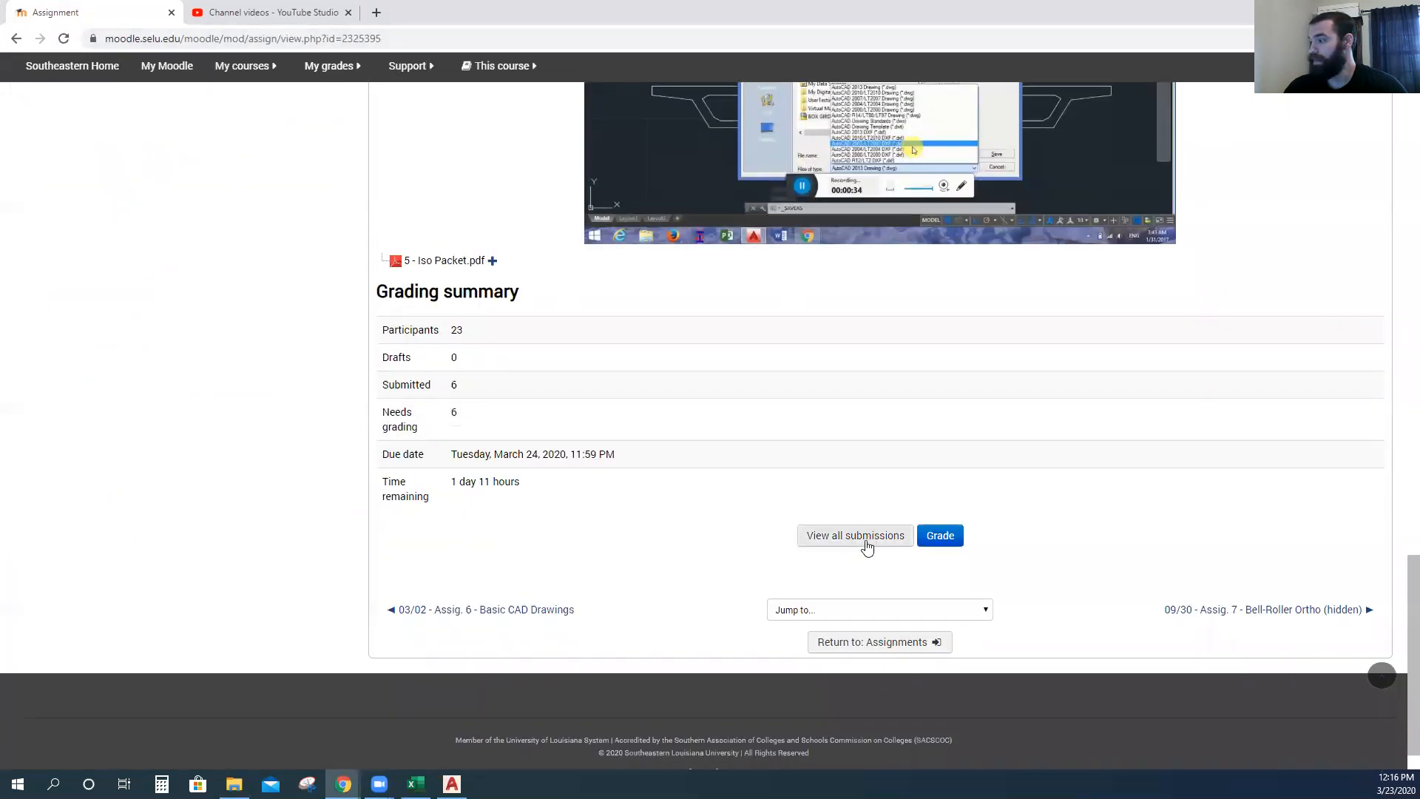
Switch the course role to Student and start a new submission with Add submission.
click(1362, 70)
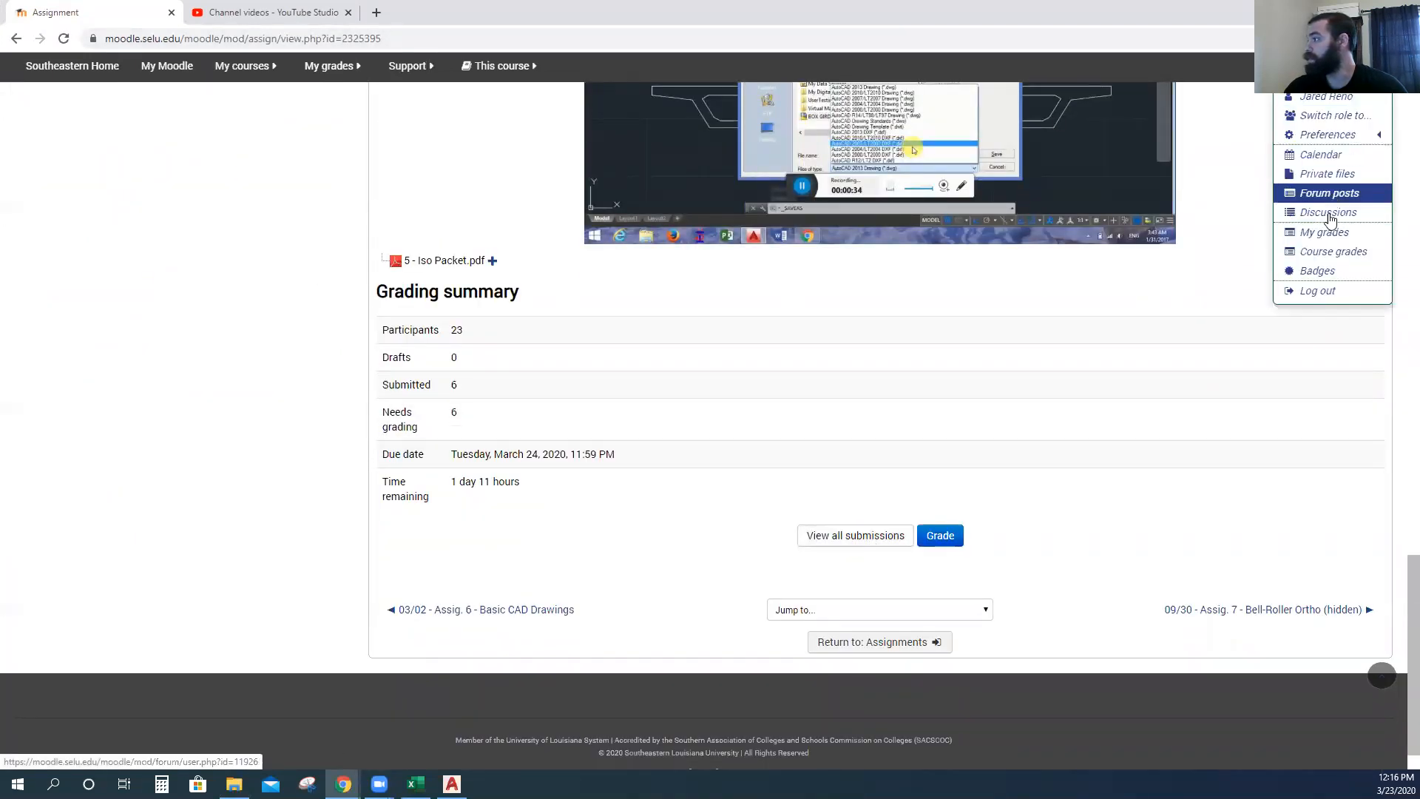
click(1337, 117)
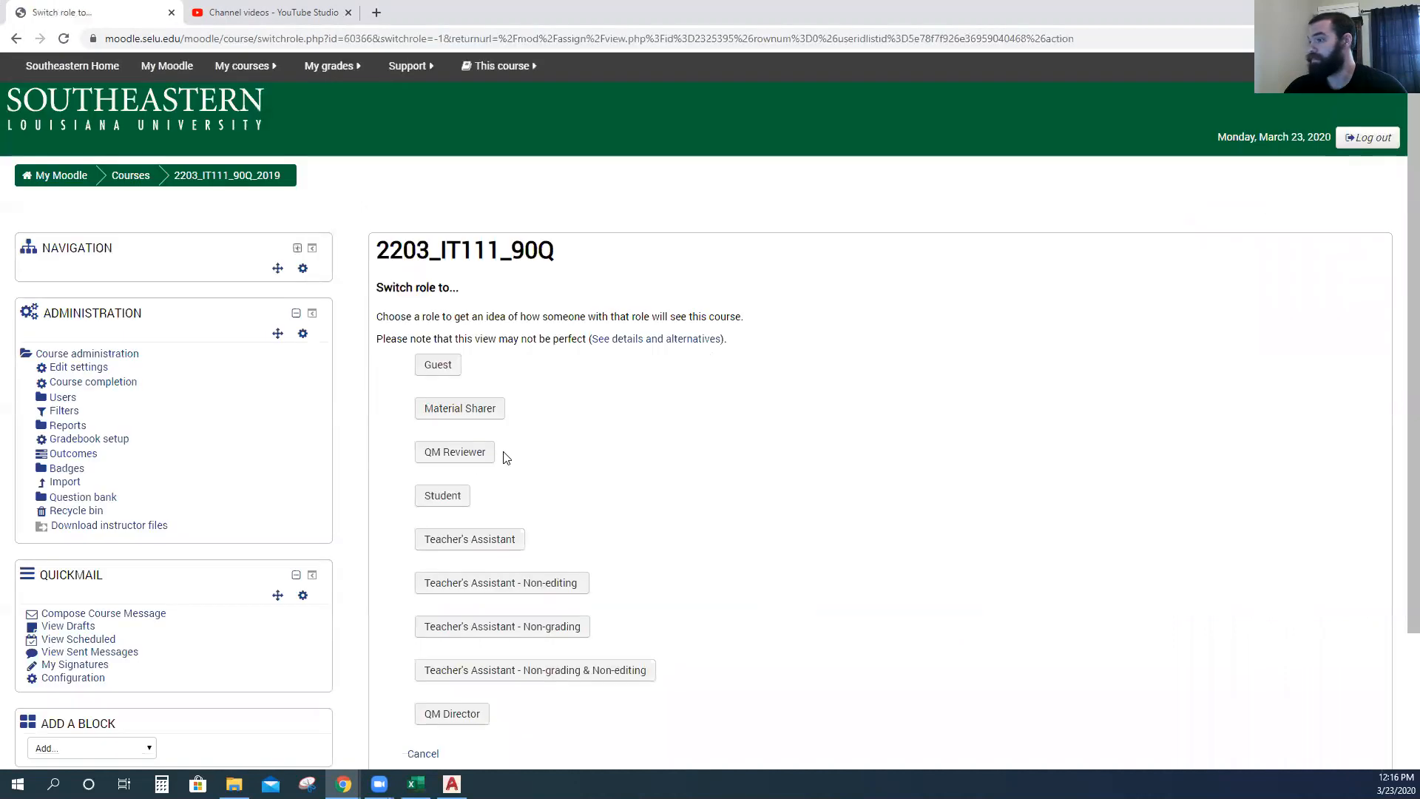
click(448, 496)
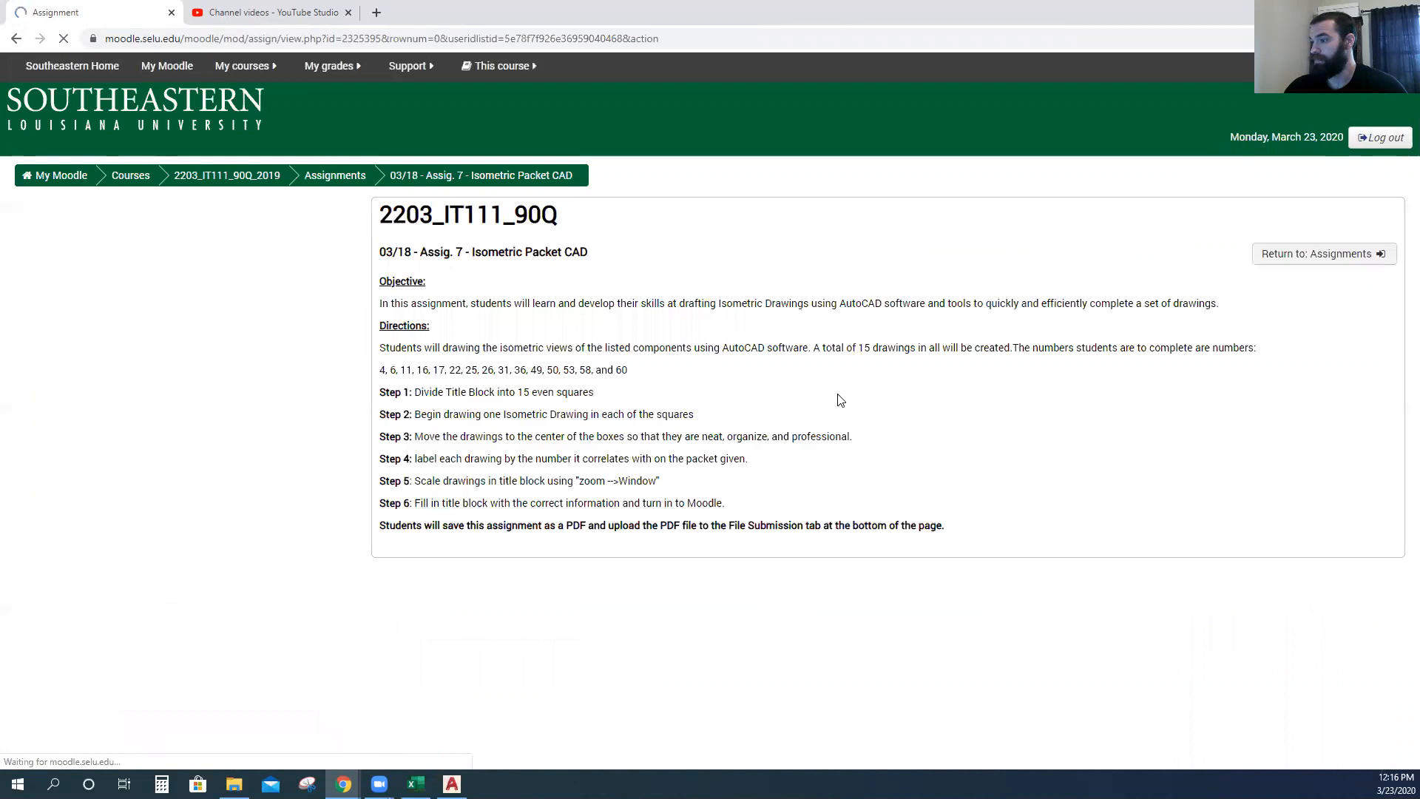
scroll(840, 400, down, 15)
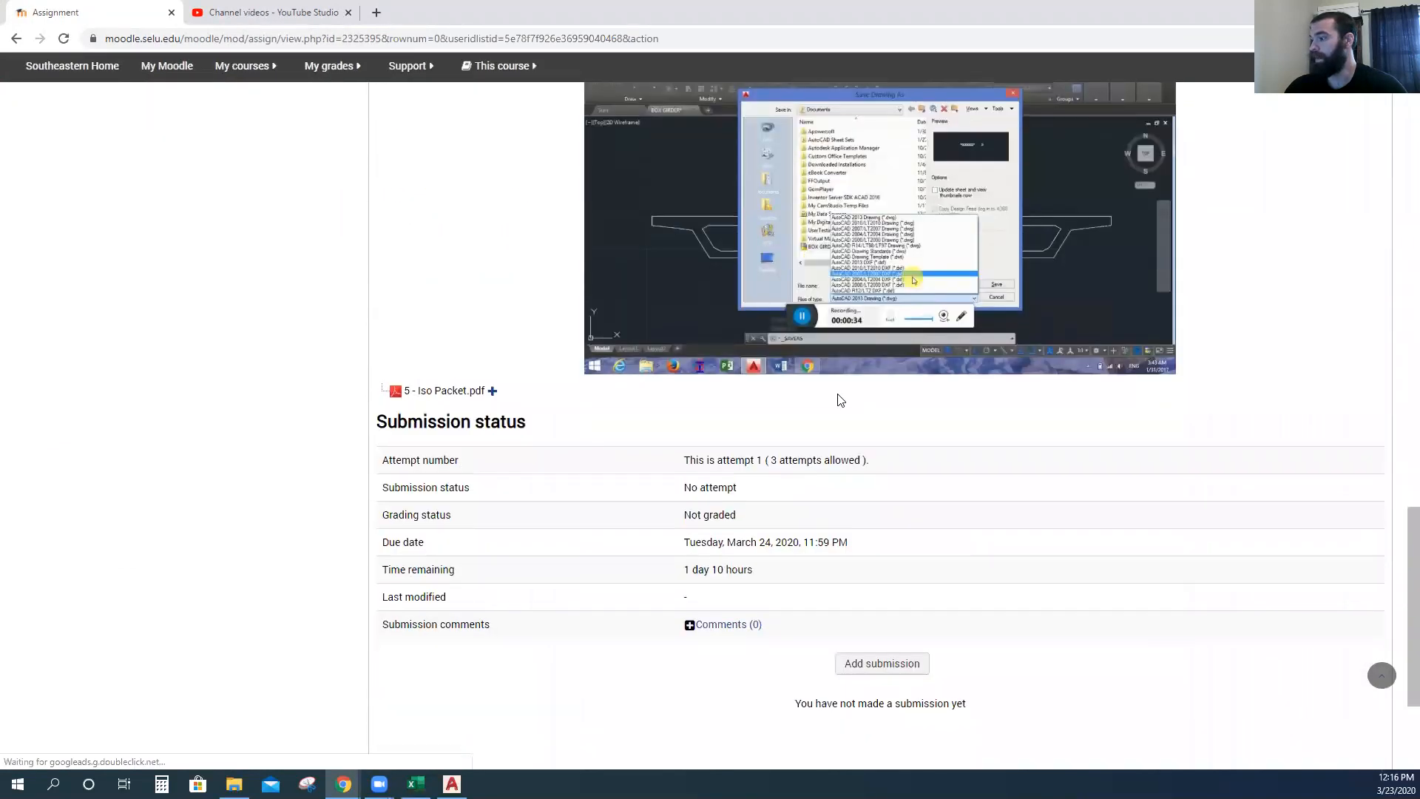
scroll(840, 400, down, 3)
click(870, 446)
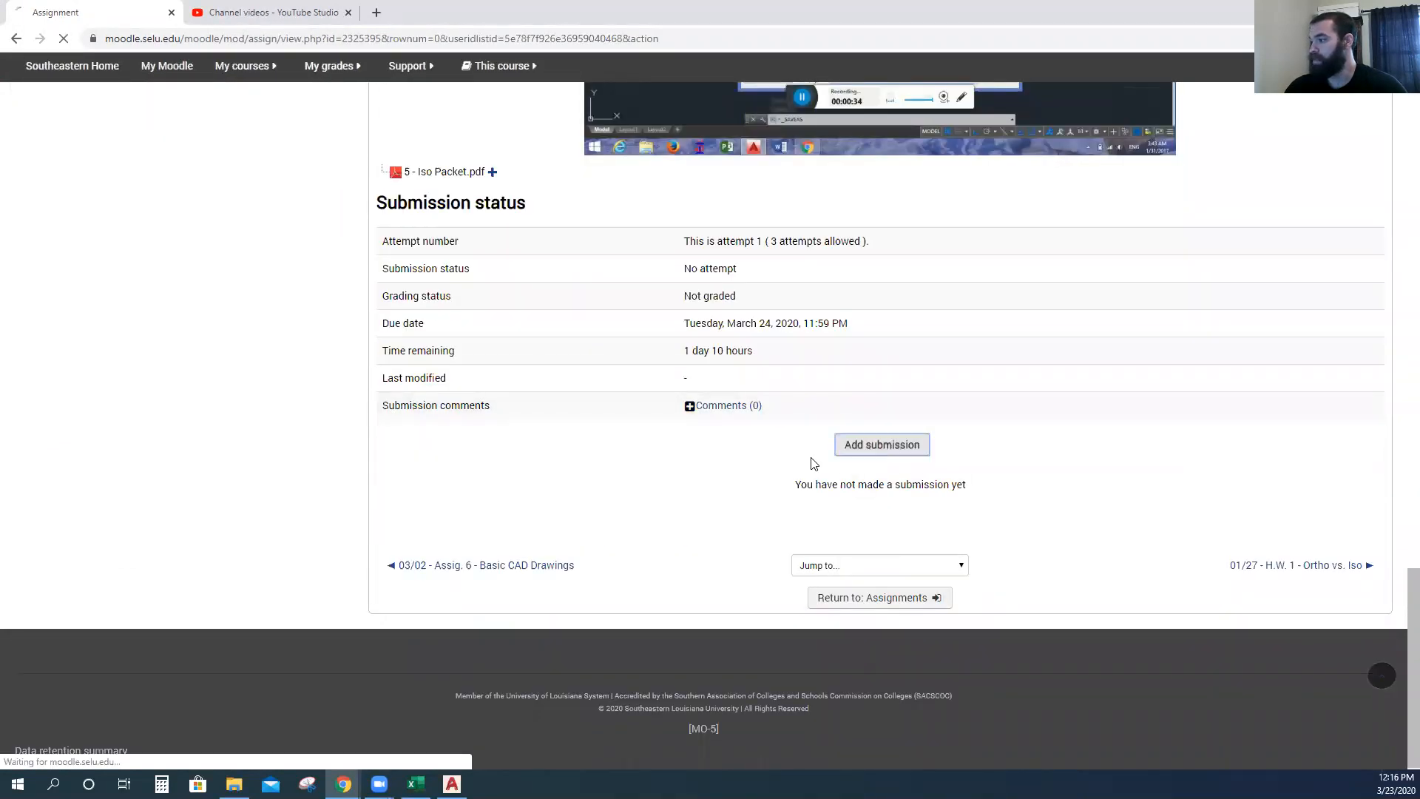
scroll(670, 333, down, 20)
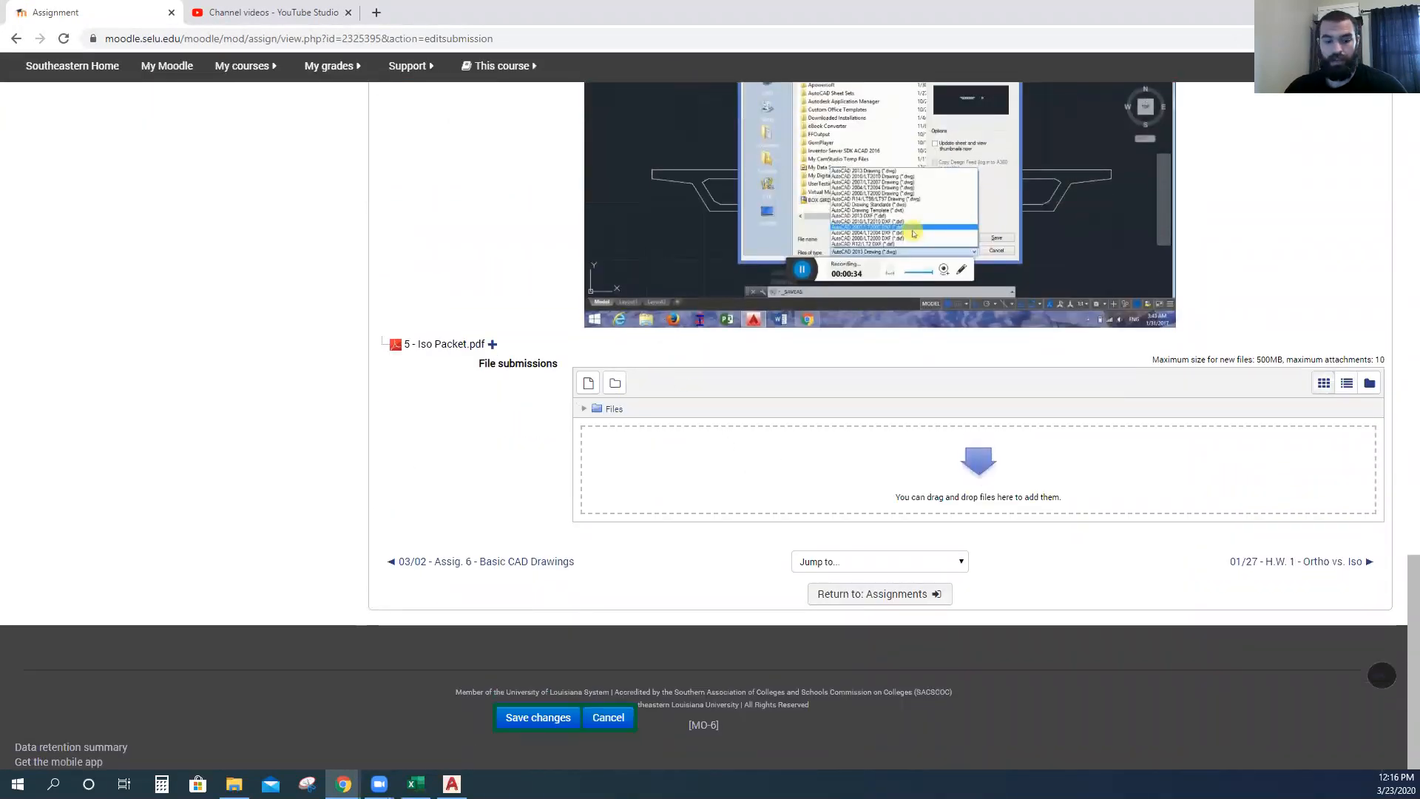
Drag the Assignment 7 PDF from the Spring 20 folder window into the submission files area.
click(234, 785)
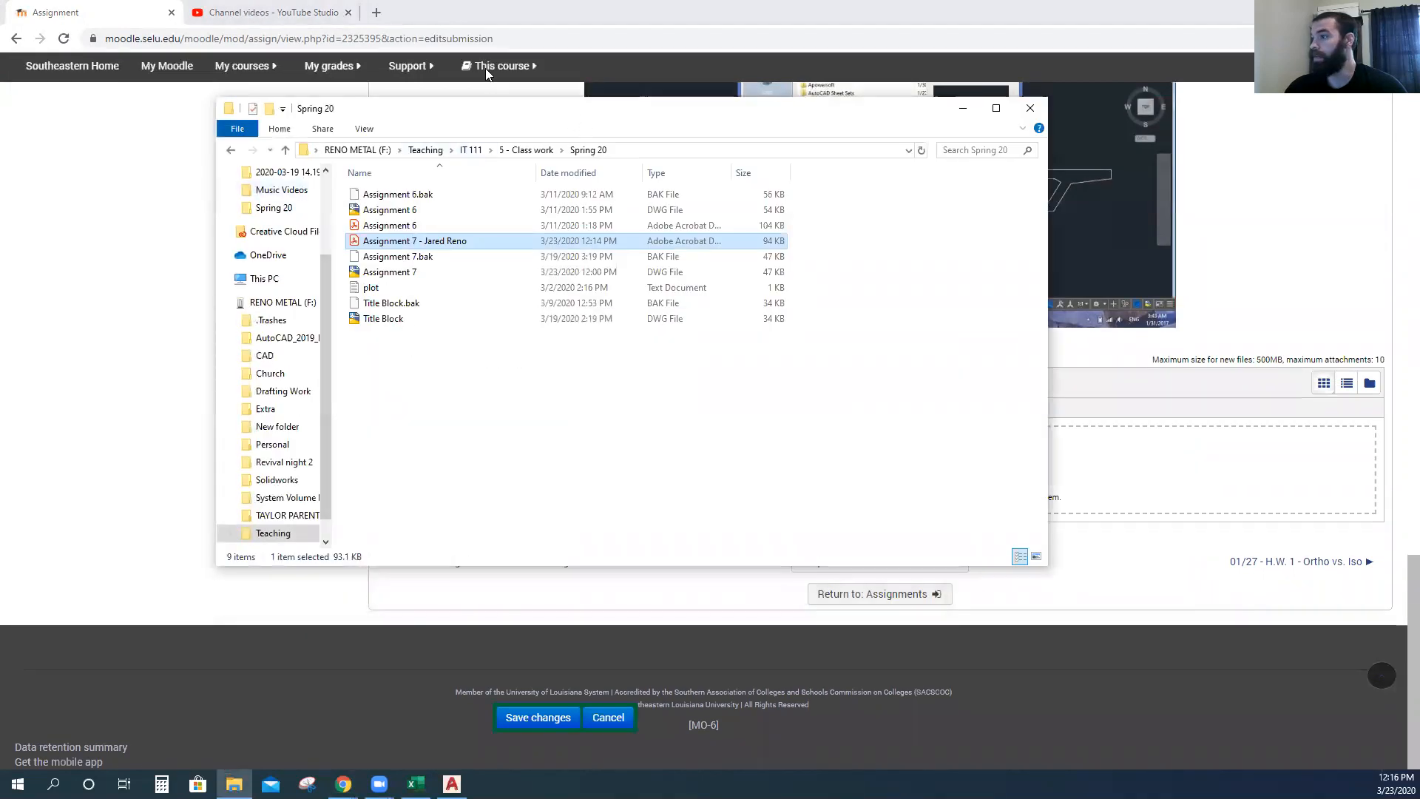
drag(488, 100, 479, 100)
drag(437, 242, 1154, 507)
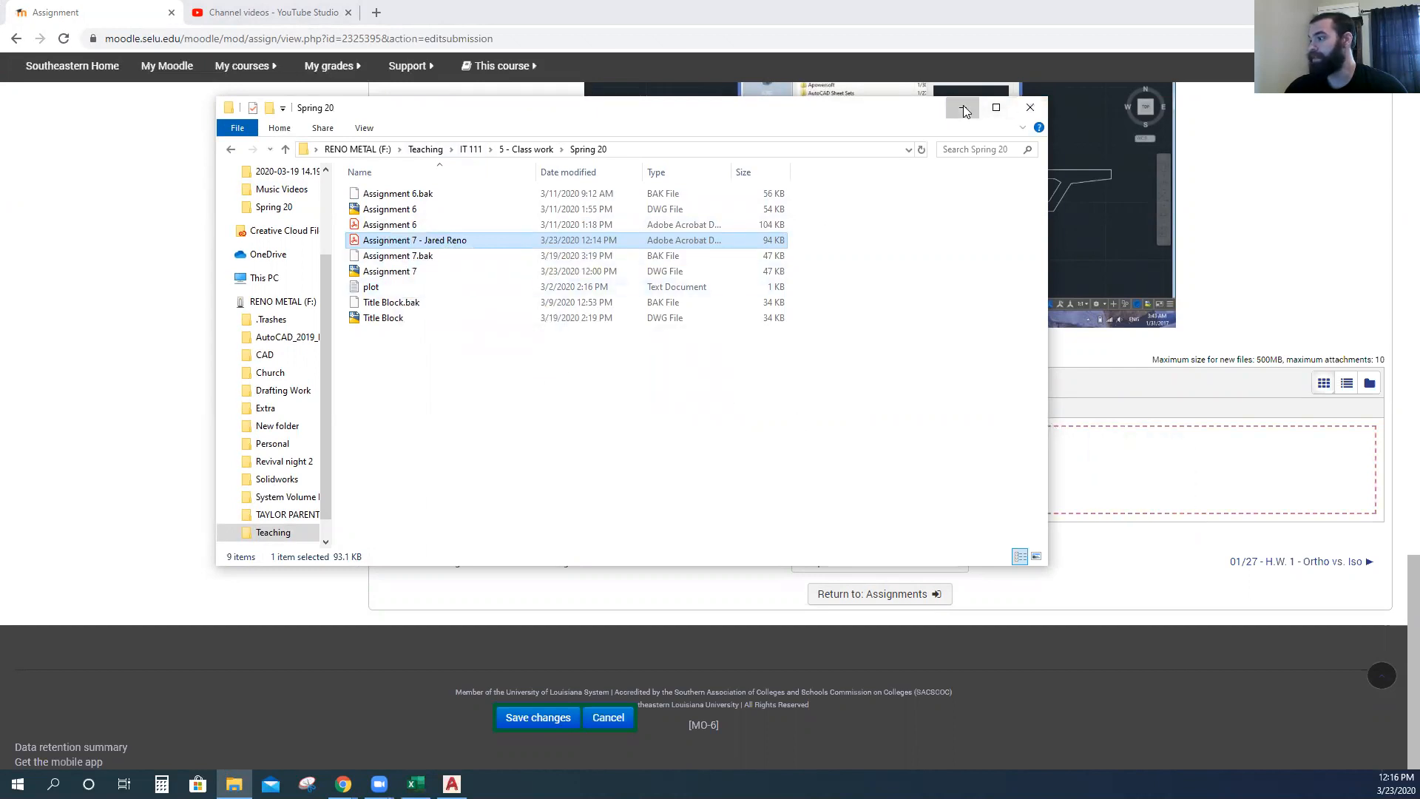
click(963, 109)
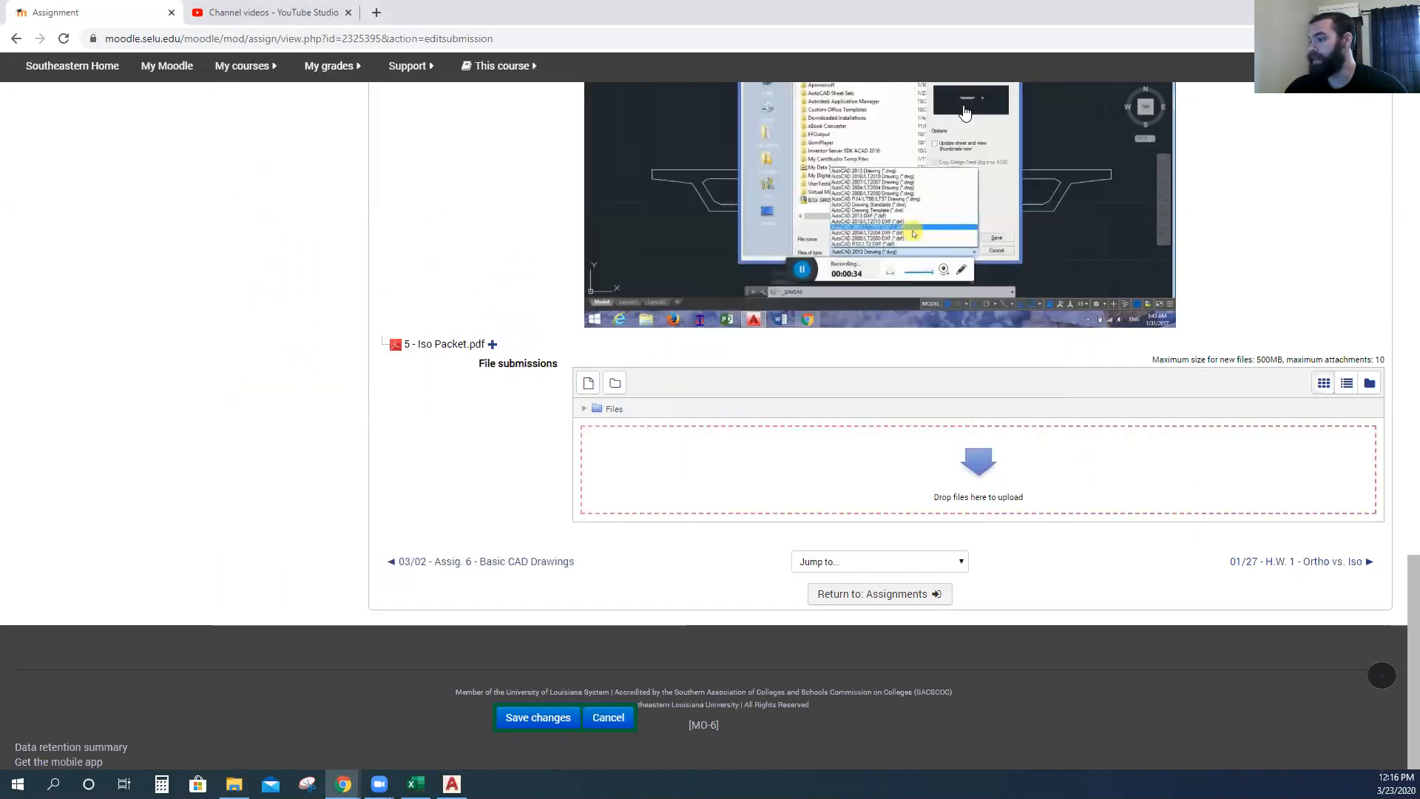
Upload the Assignment 7 PDF through the file picker from Teaching › IT 111 › 5 - Class work › Spring 20.
click(589, 390)
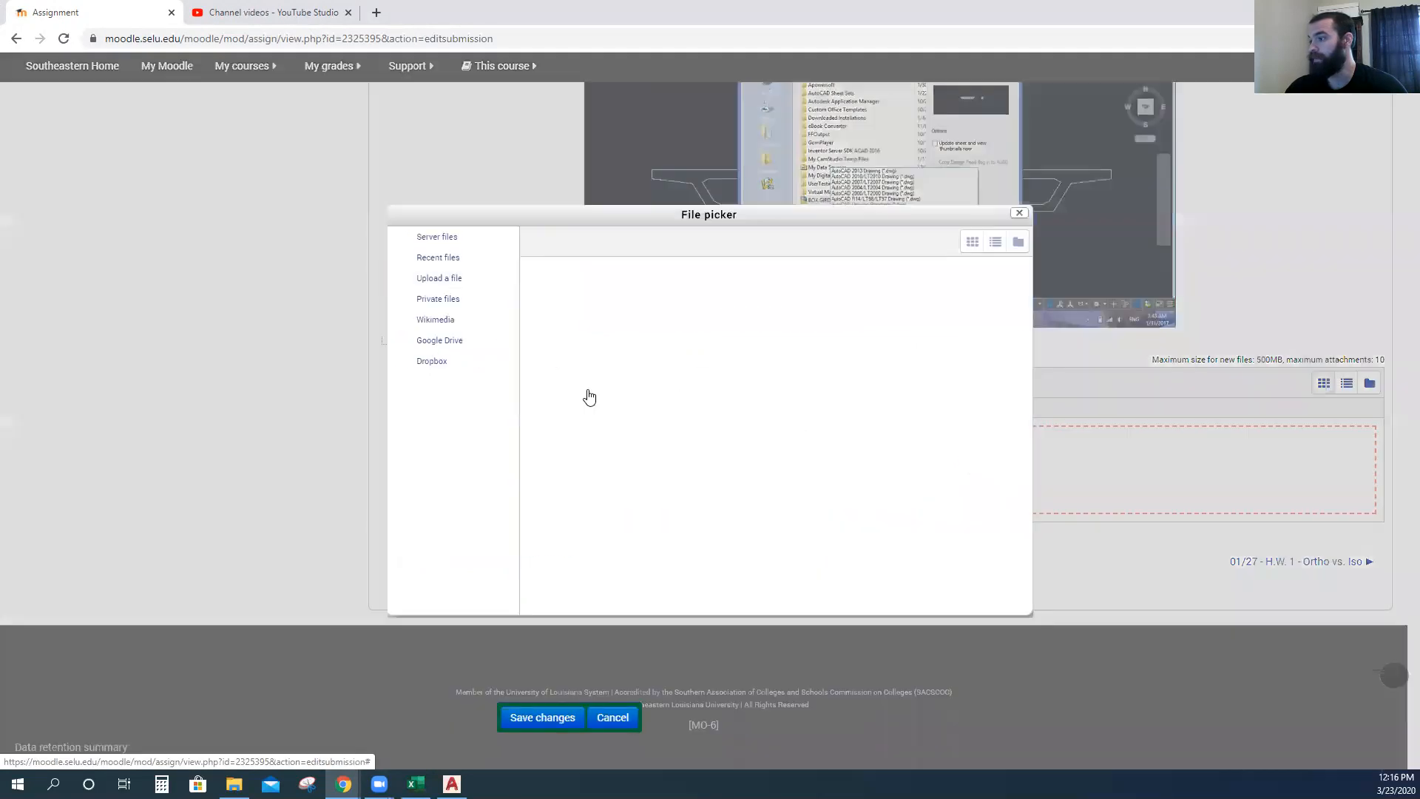
click(762, 319)
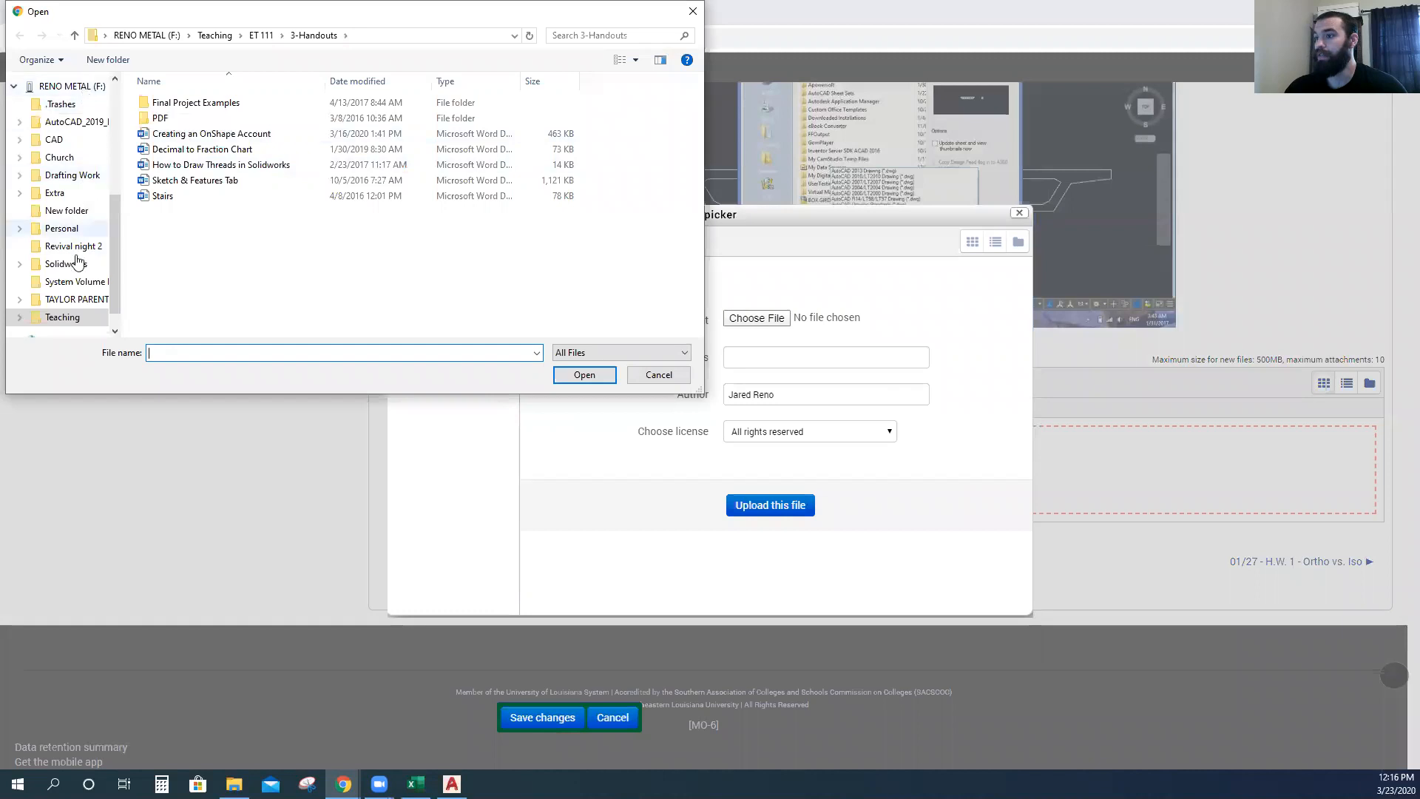
click(65, 318)
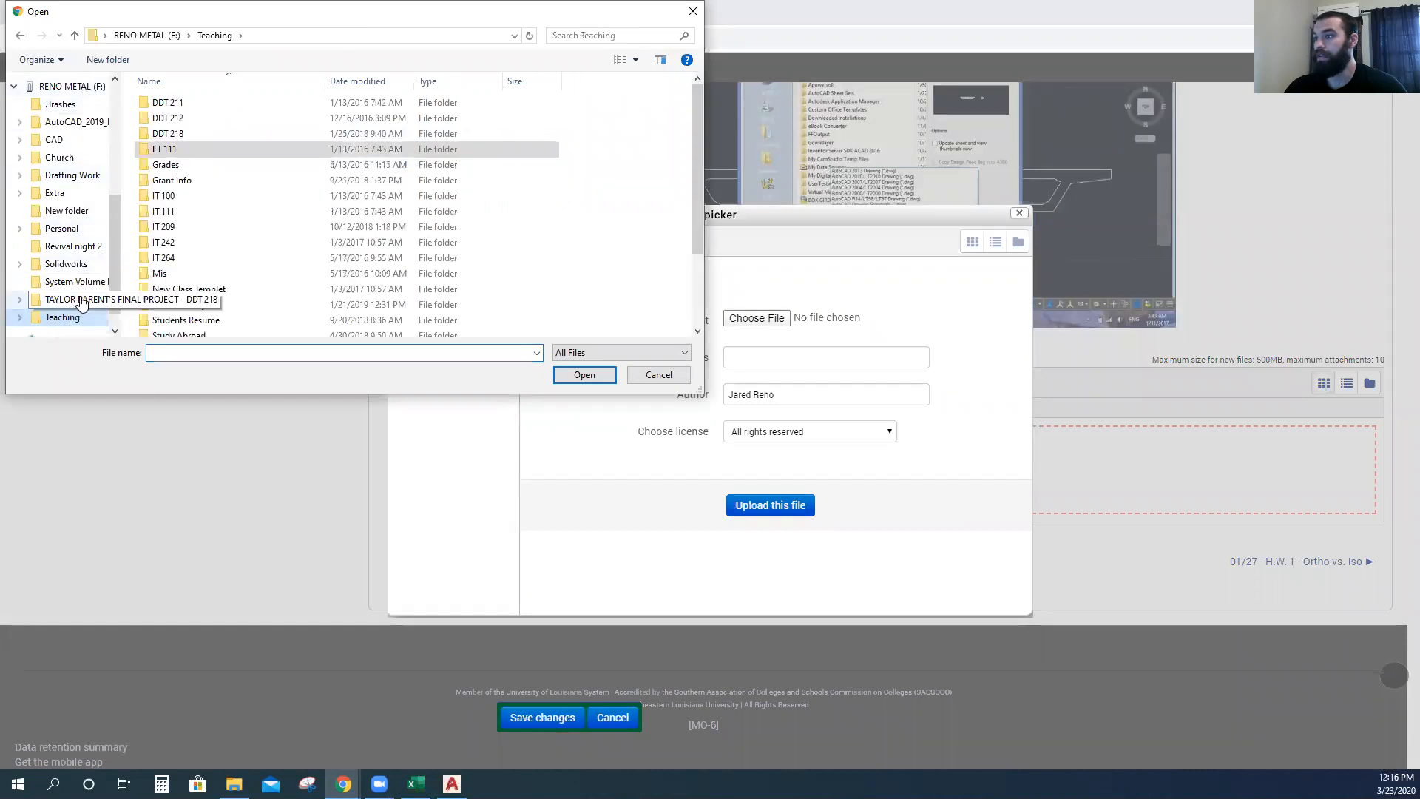
double_click(197, 209)
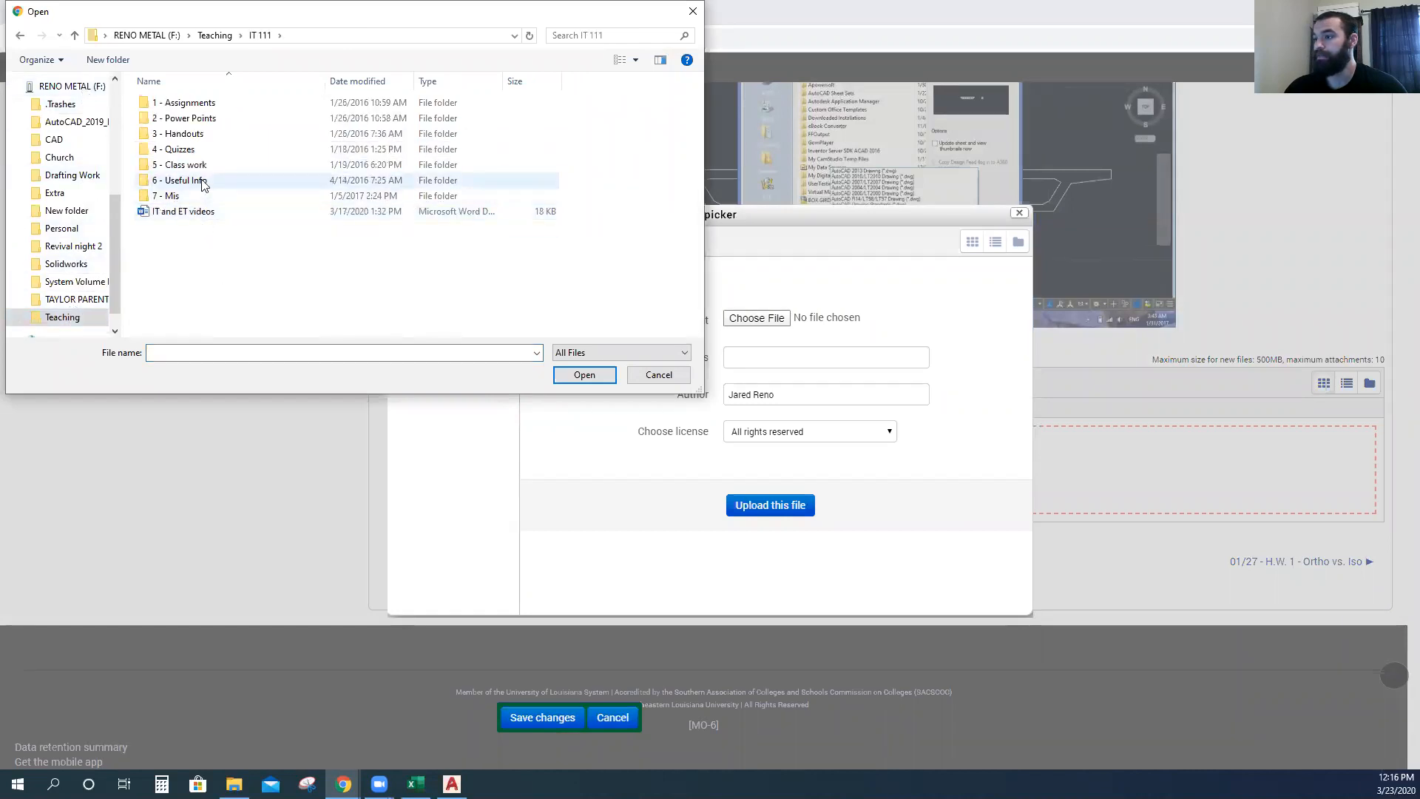
double_click(208, 166)
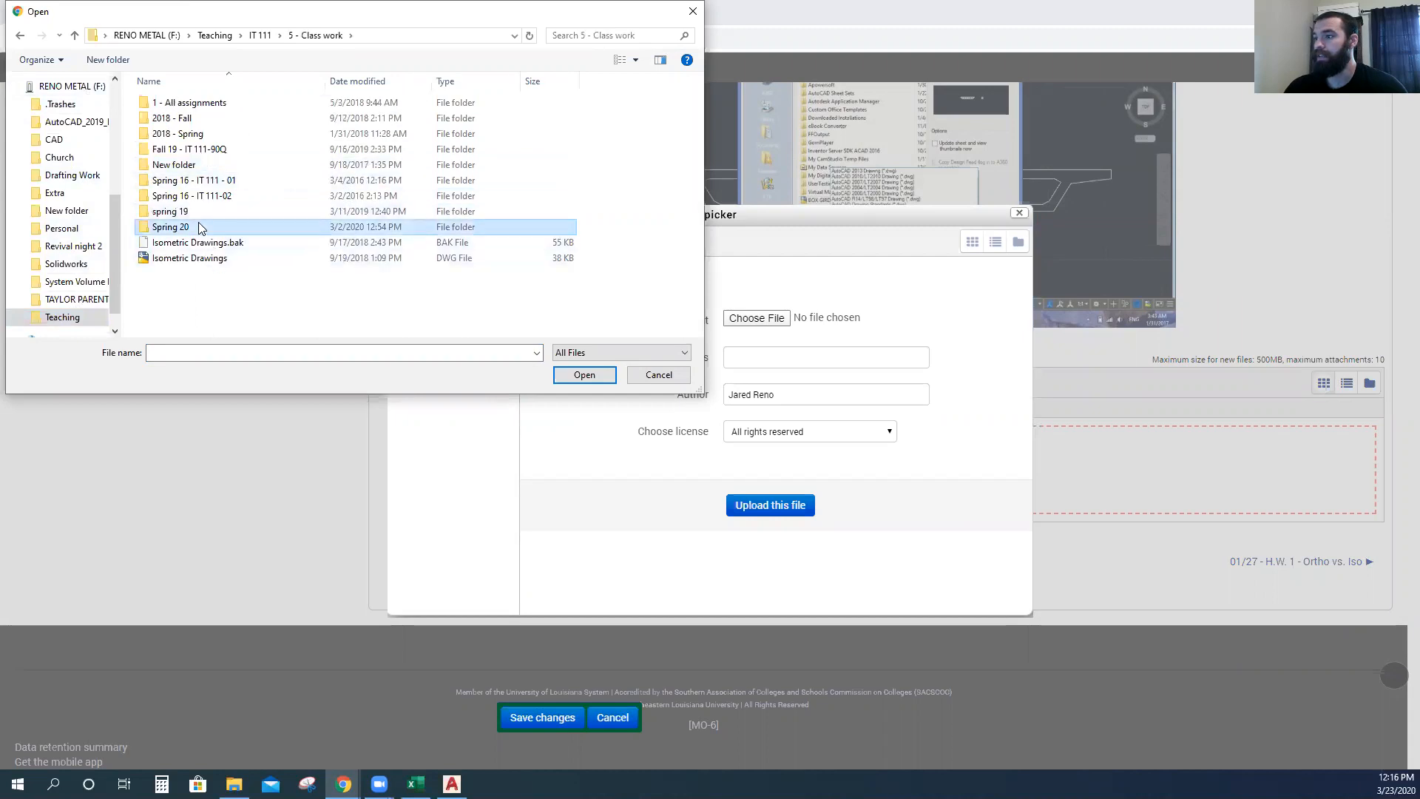
double_click(198, 224)
double_click(198, 152)
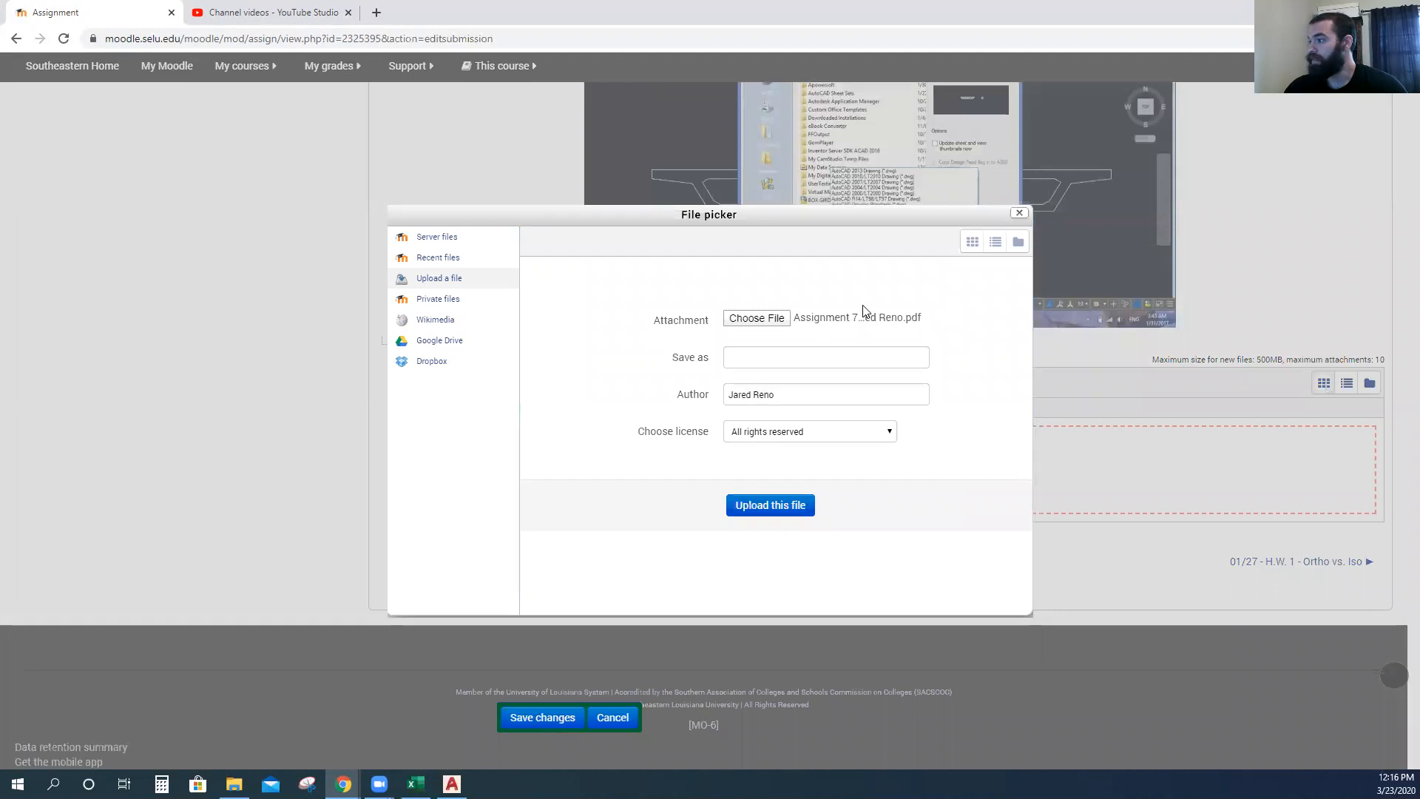
click(770, 505)
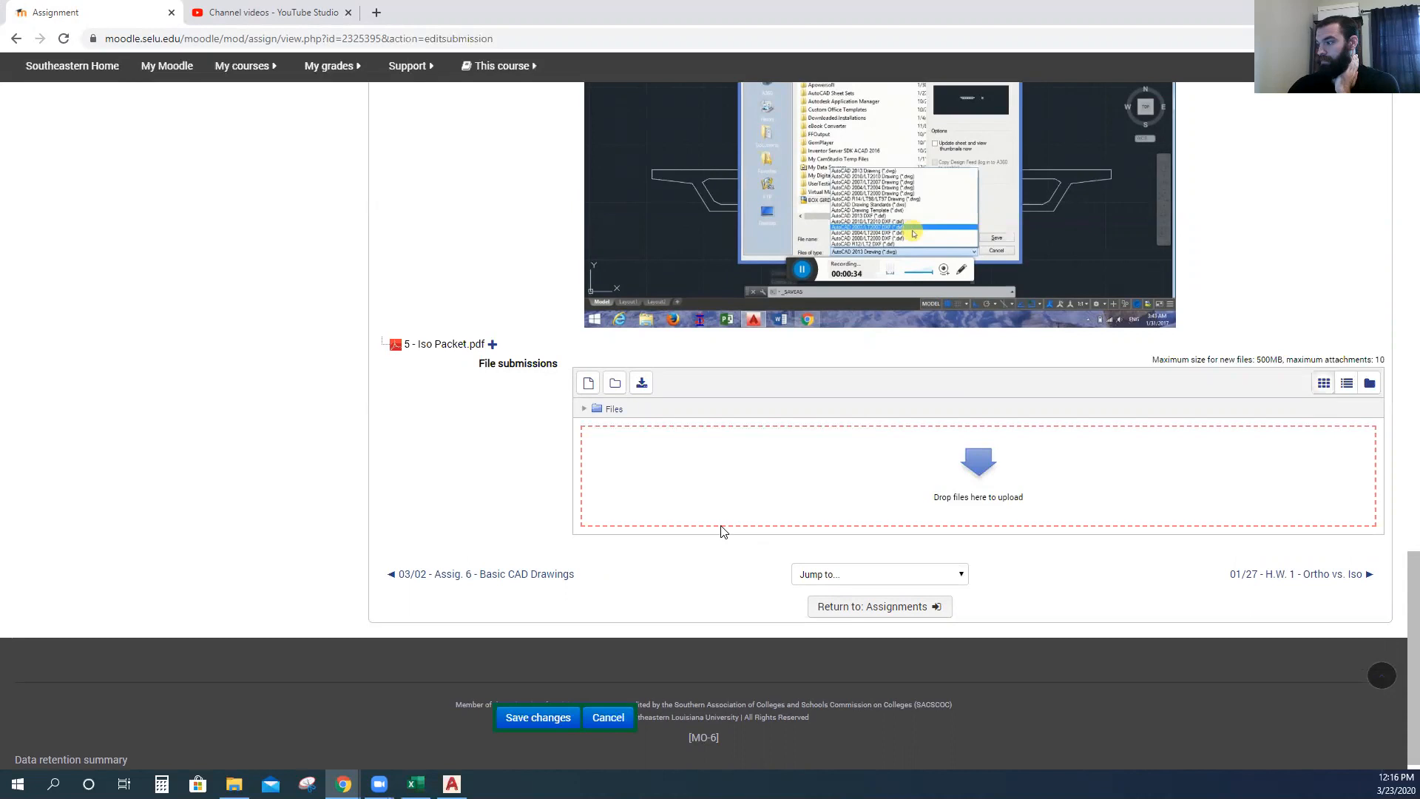
Re-upload the Assignment 7 PDF, overwrite the existing attachment, and save the submission changes.
scroll(723, 531, up, 1)
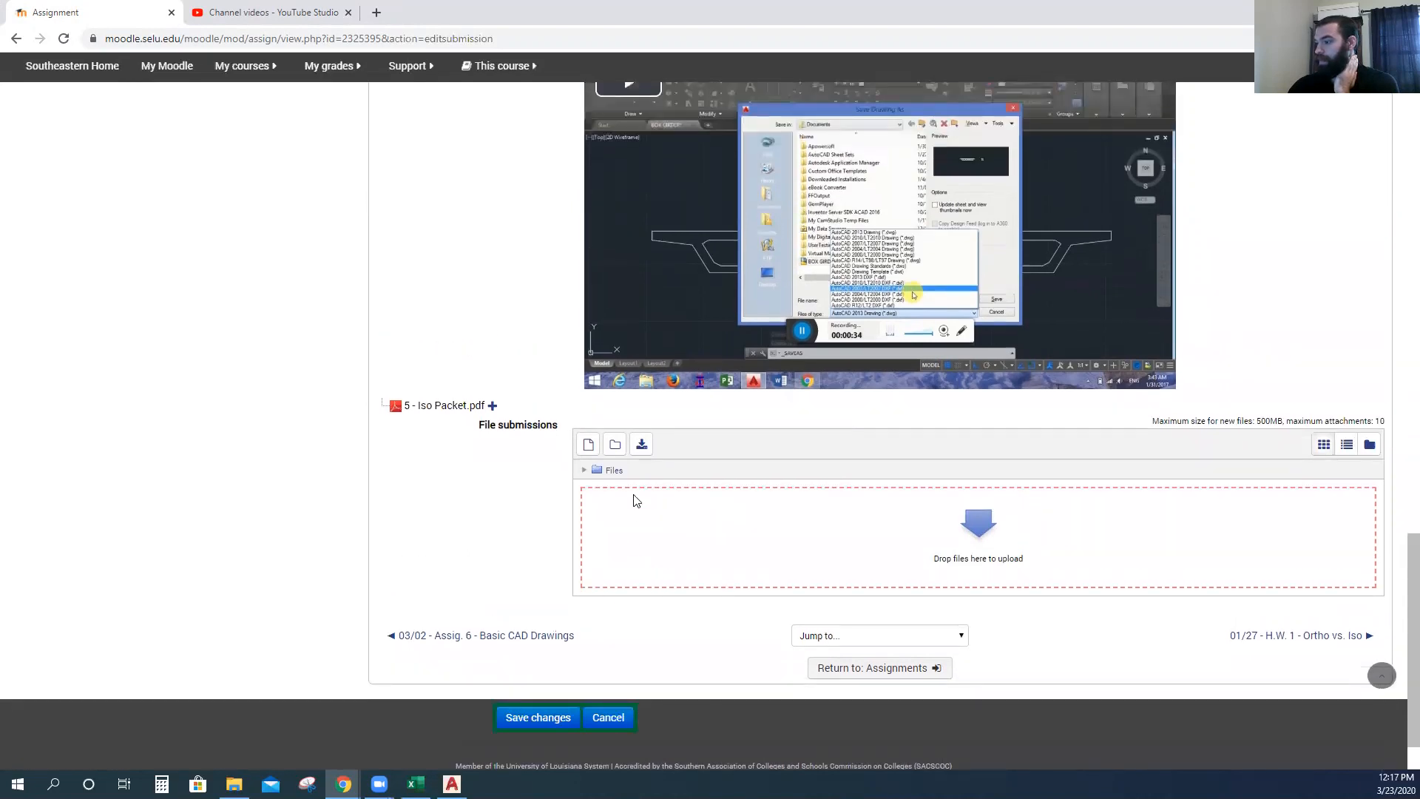
click(588, 444)
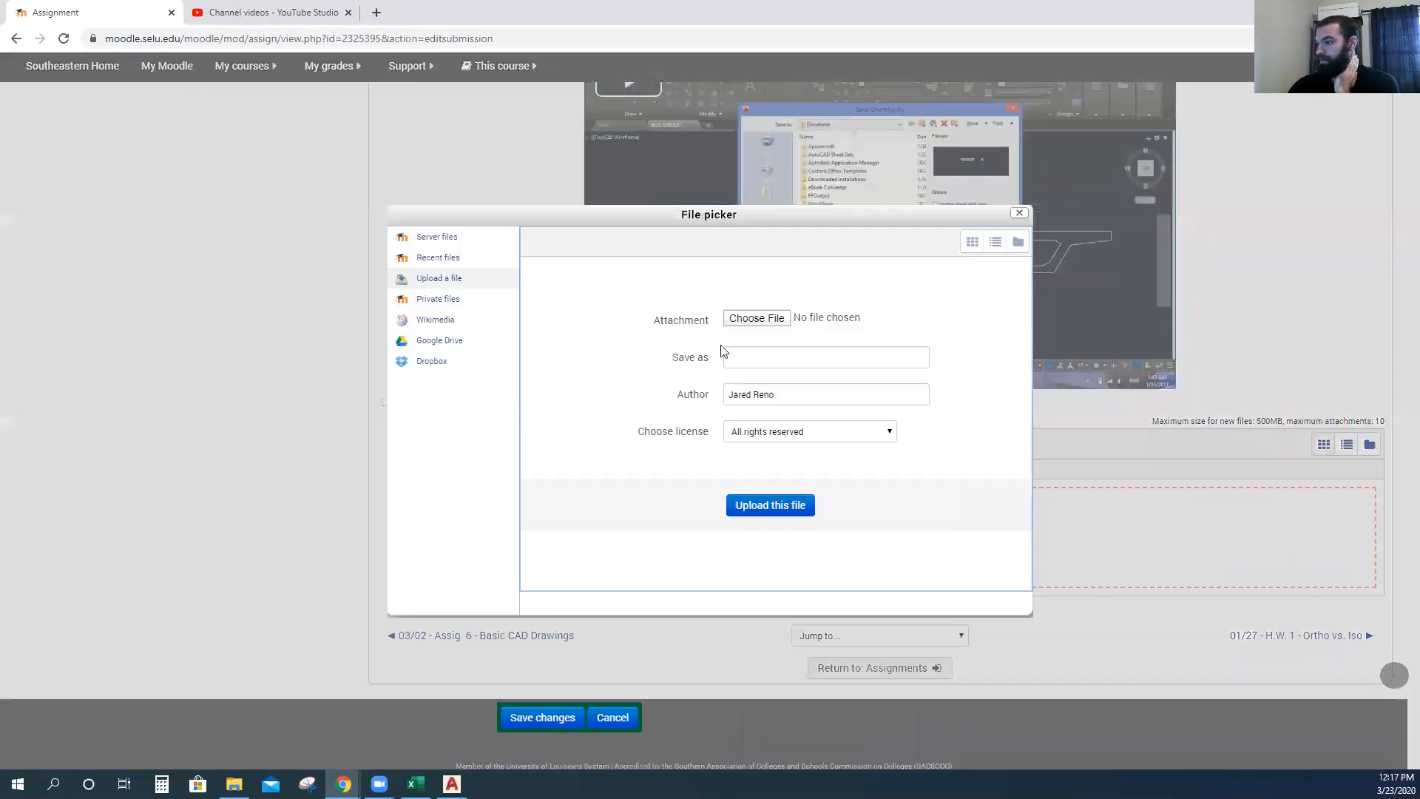
click(769, 319)
click(179, 133)
click(179, 149)
click(583, 375)
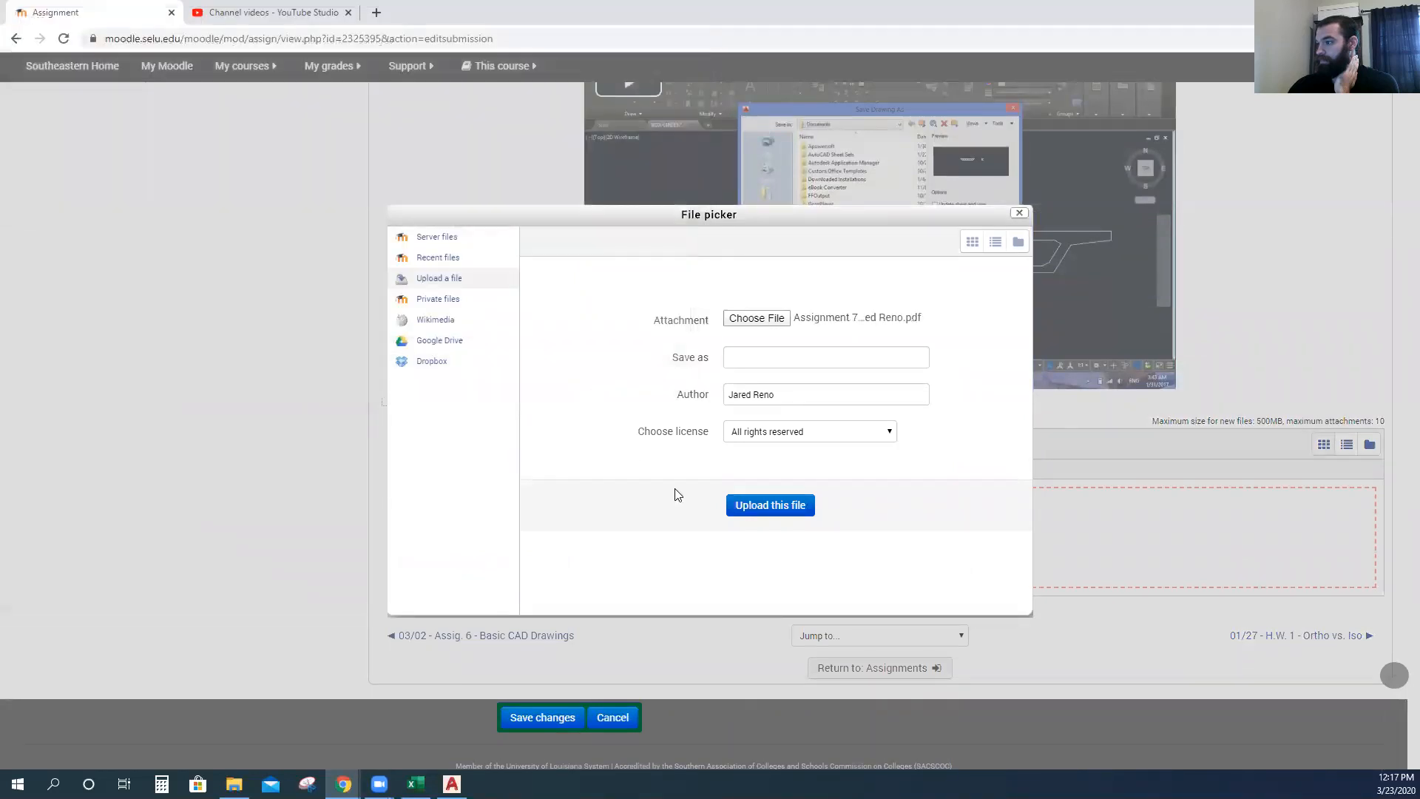
click(767, 505)
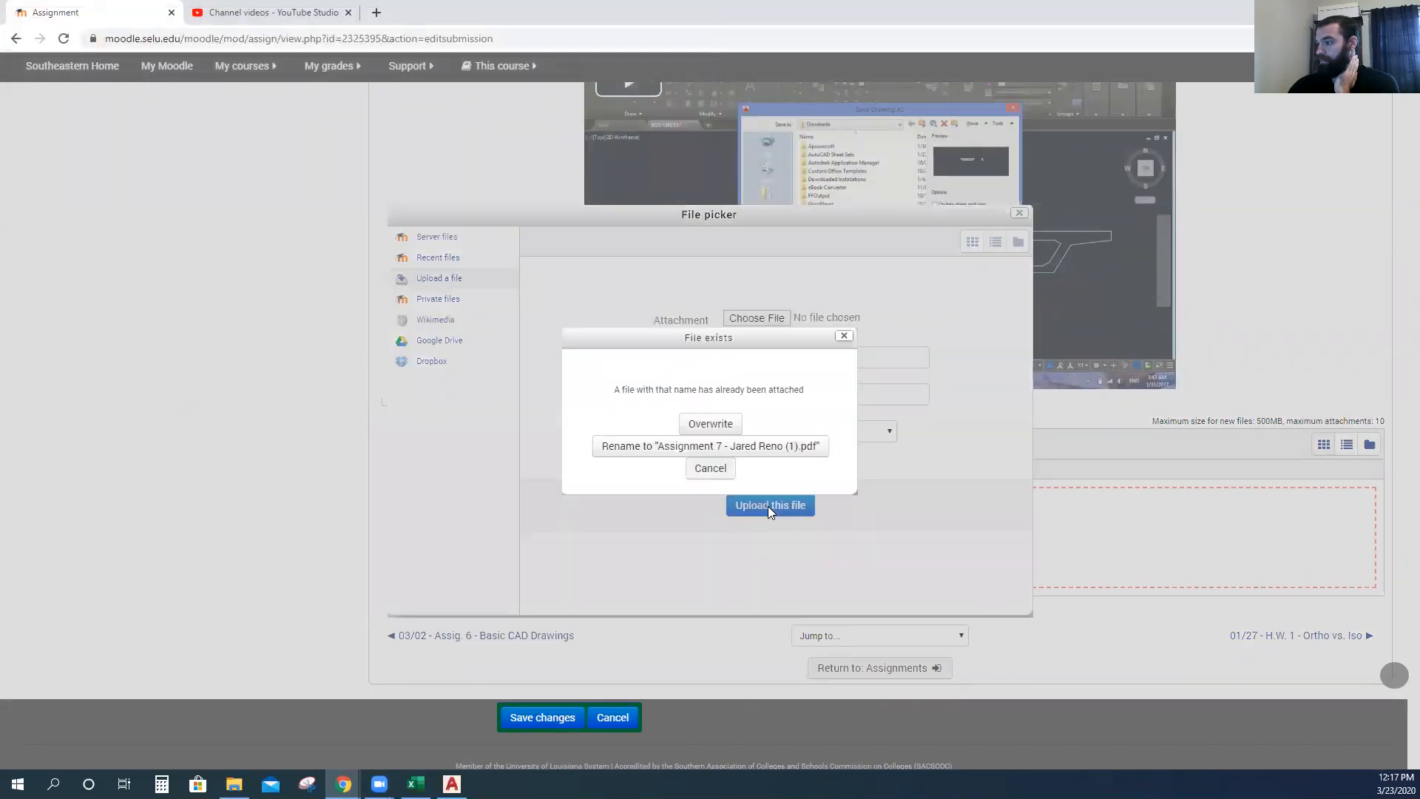
click(714, 424)
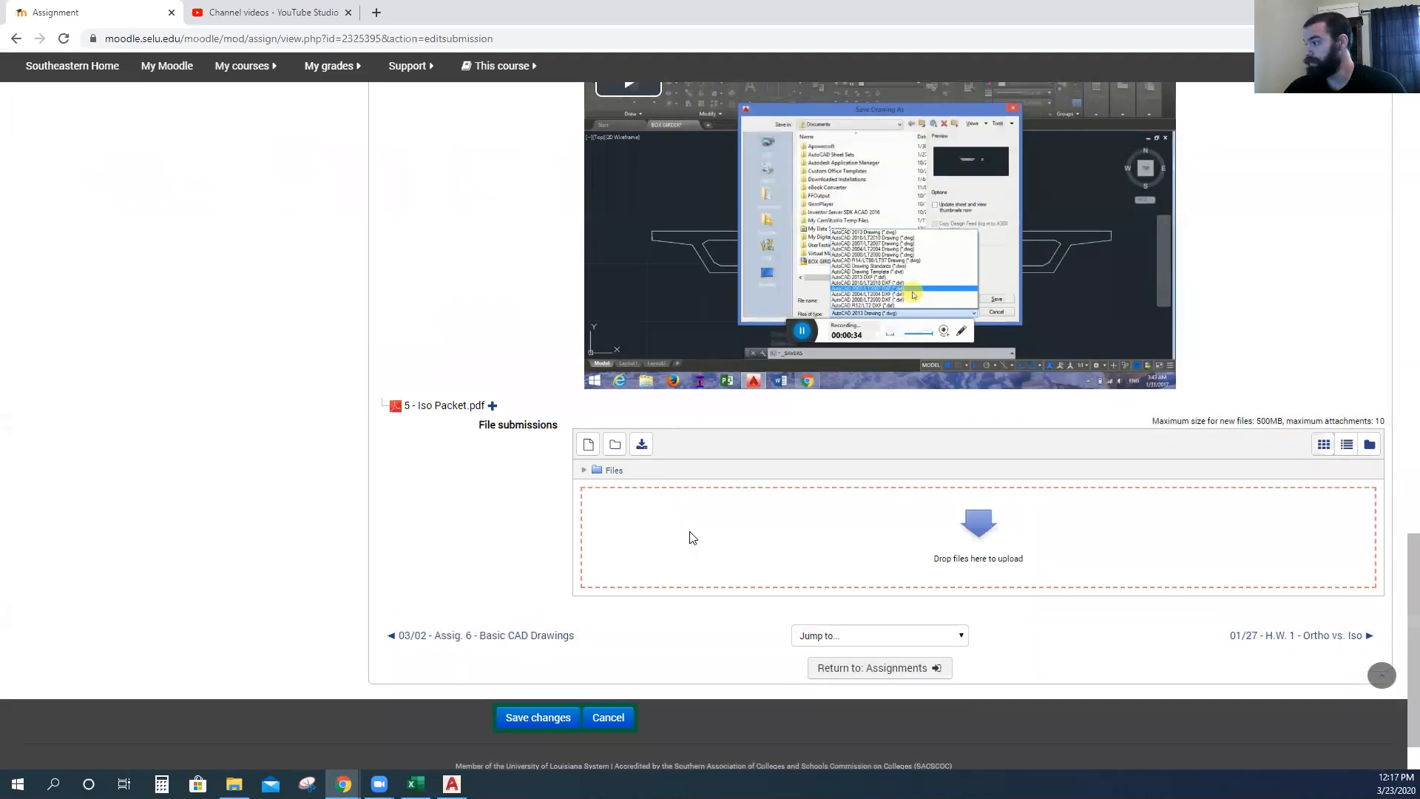
scroll(691, 538, down, 1)
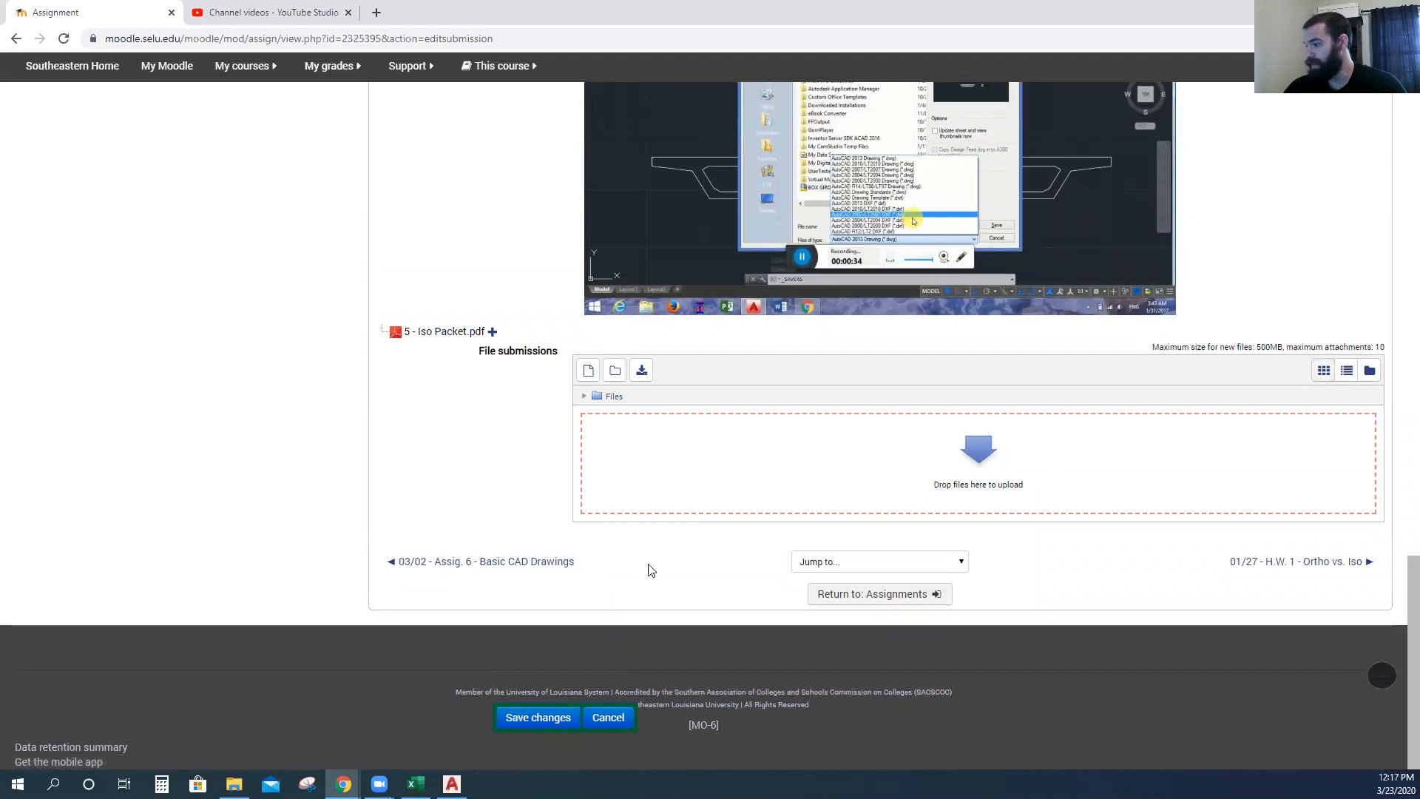
click(518, 730)
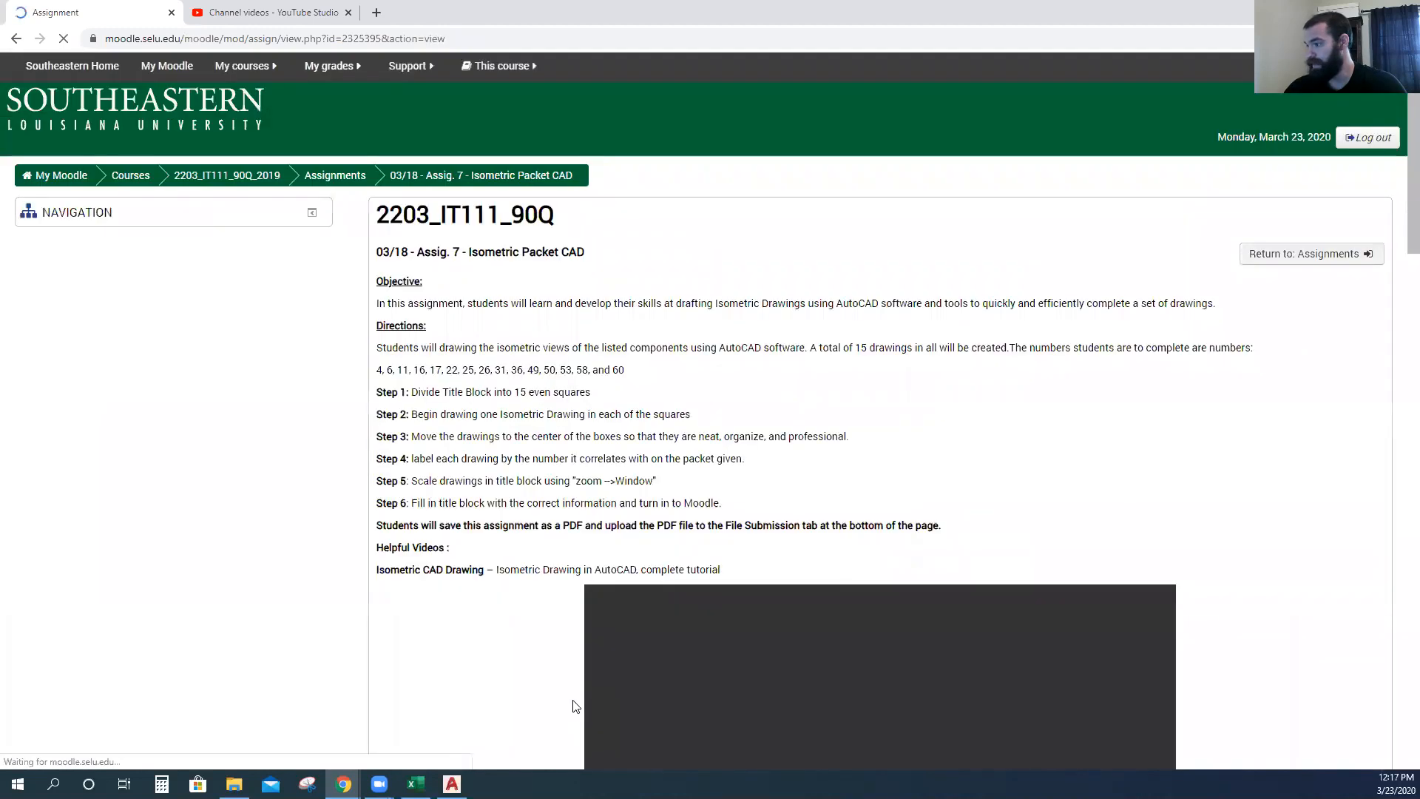
scroll(525, 591, down, 20)
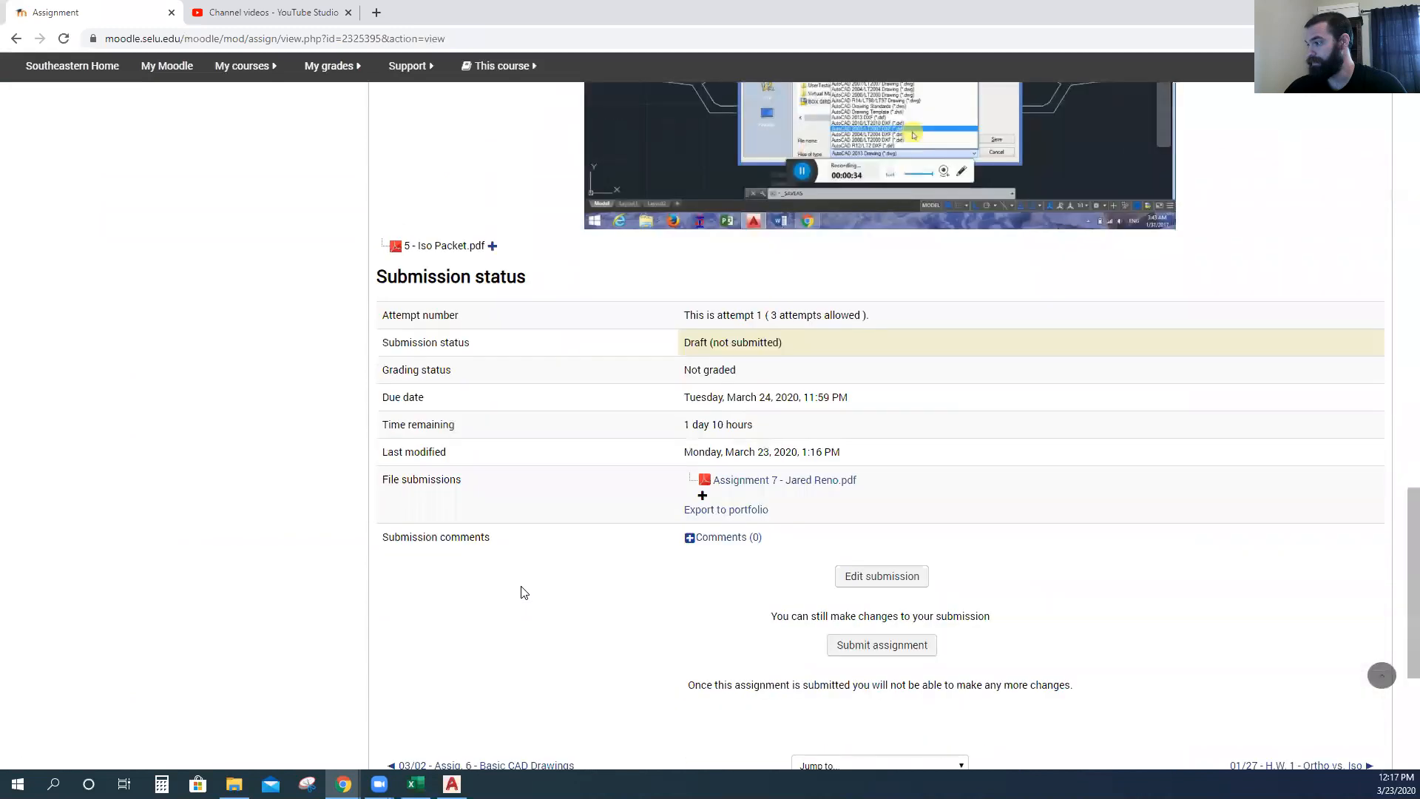
scroll(532, 550, up, 2)
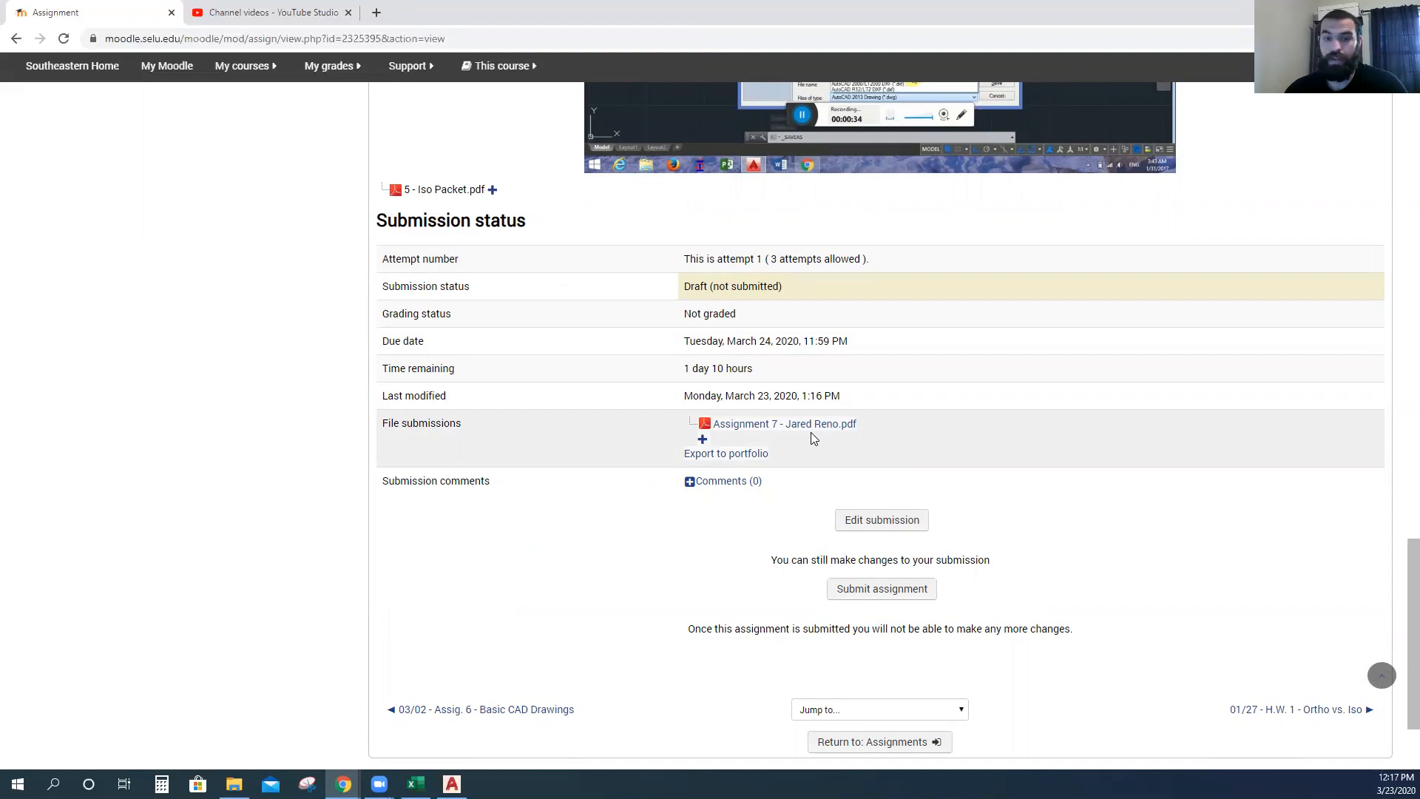
scroll(802, 438, down, 2)
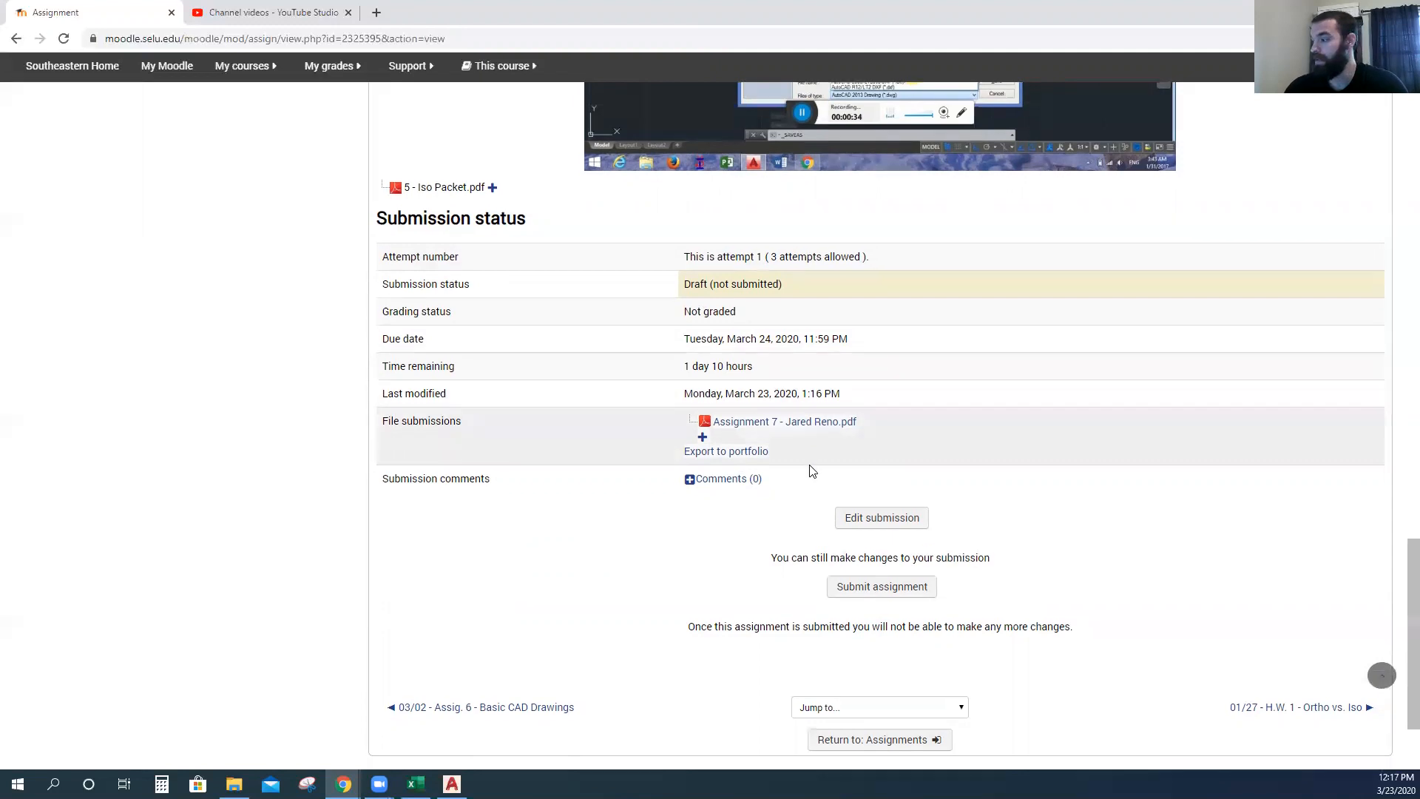
scroll(773, 360, up, 2)
scroll(773, 361, up, 1)
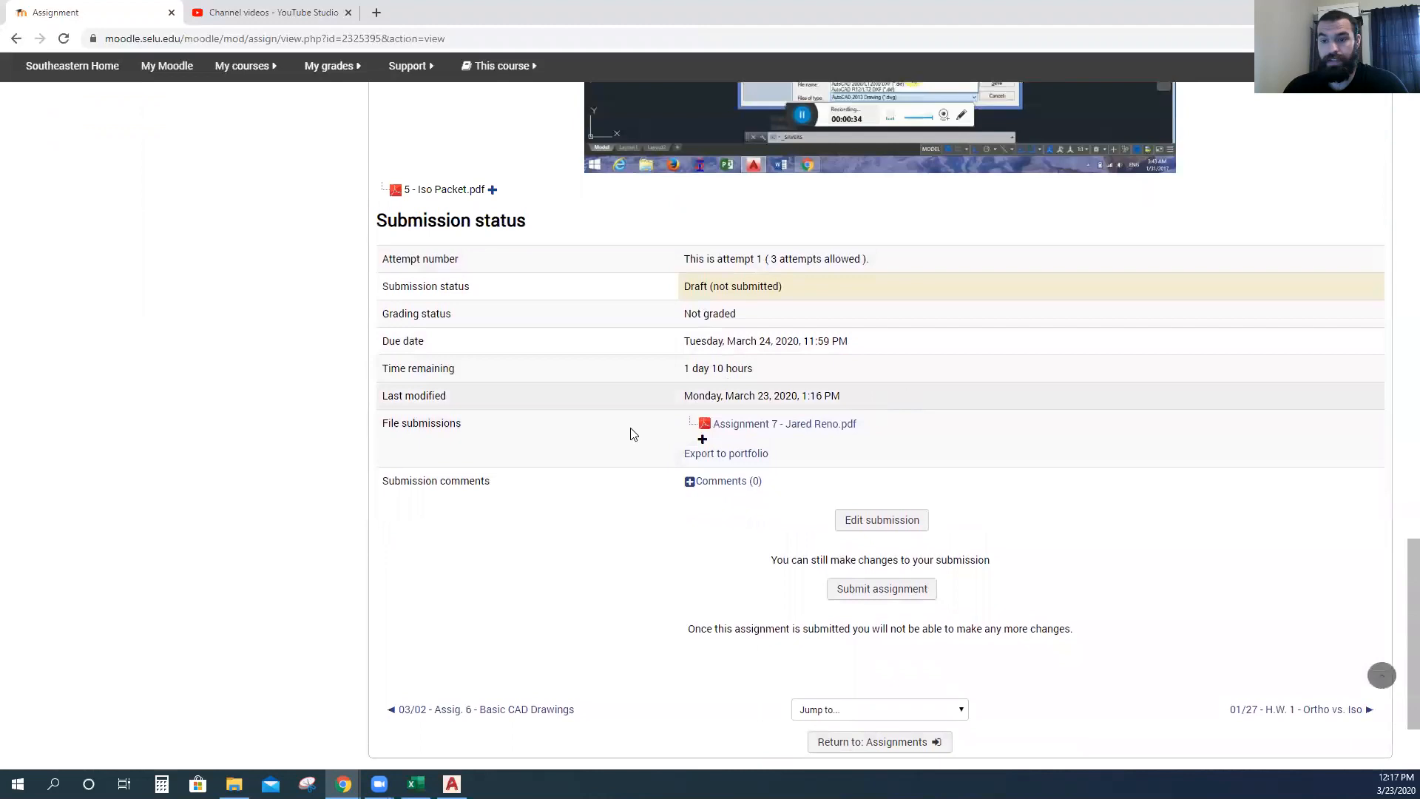
click(740, 425)
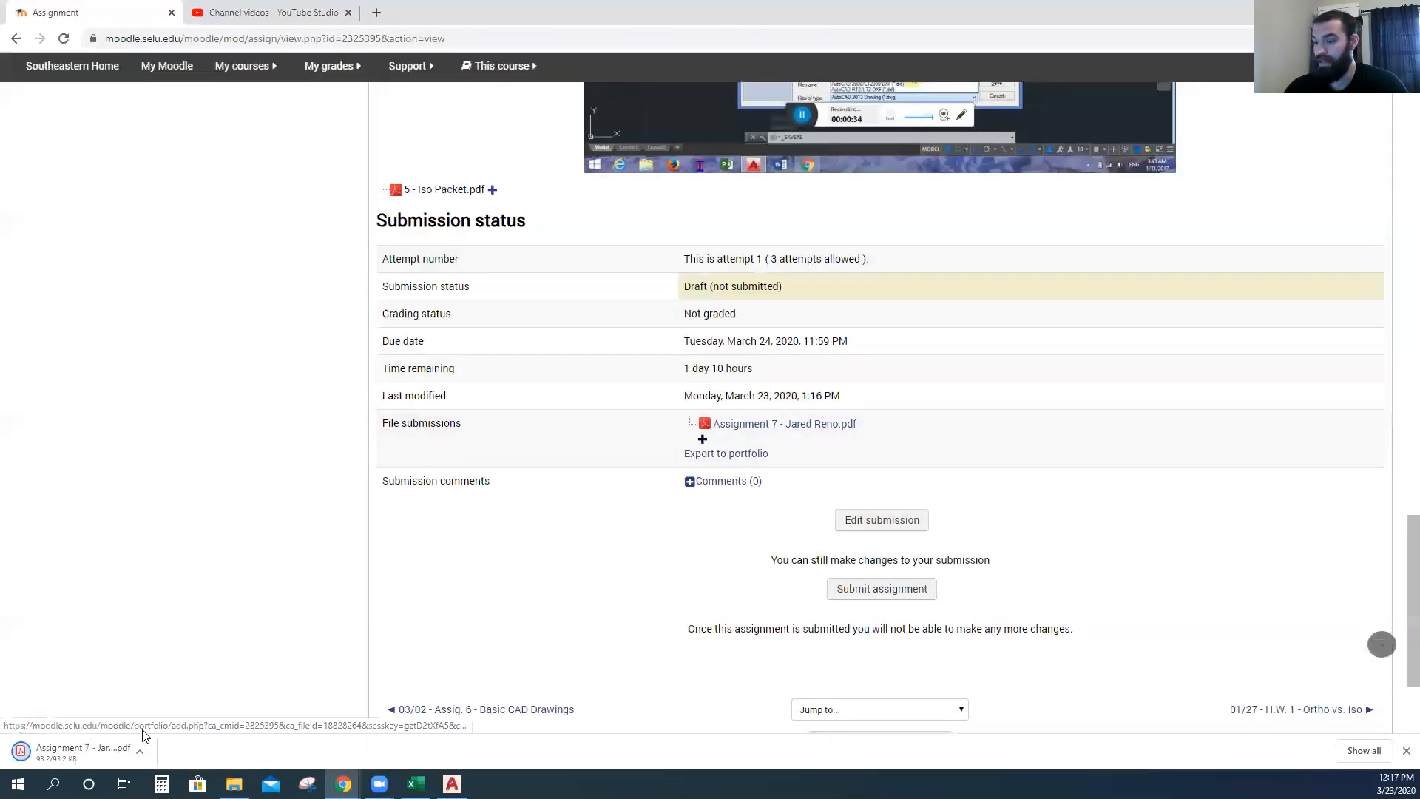
click(89, 751)
scroll(665, 393, down, 1)
scroll(665, 394, down, 2)
scroll(728, 276, up, 3)
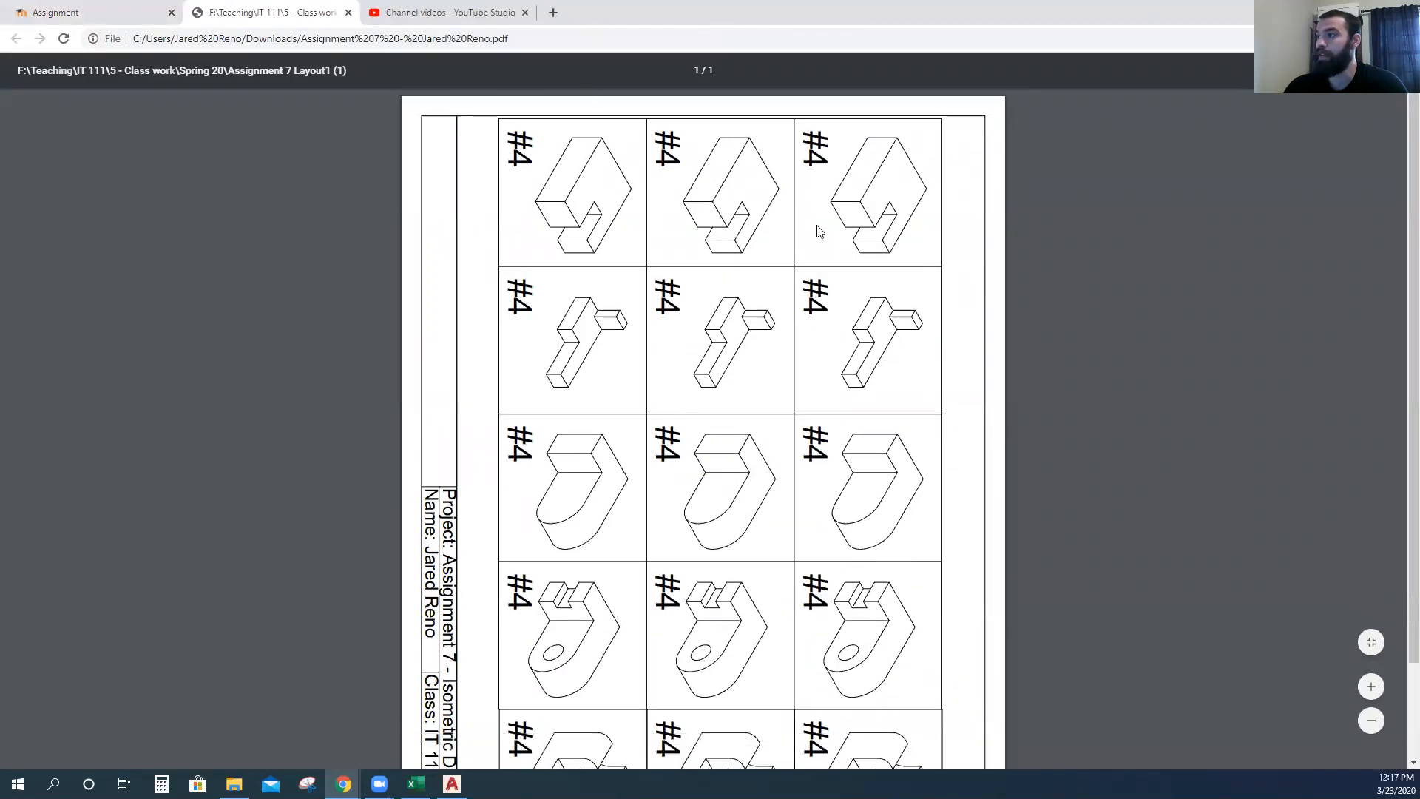
click(349, 13)
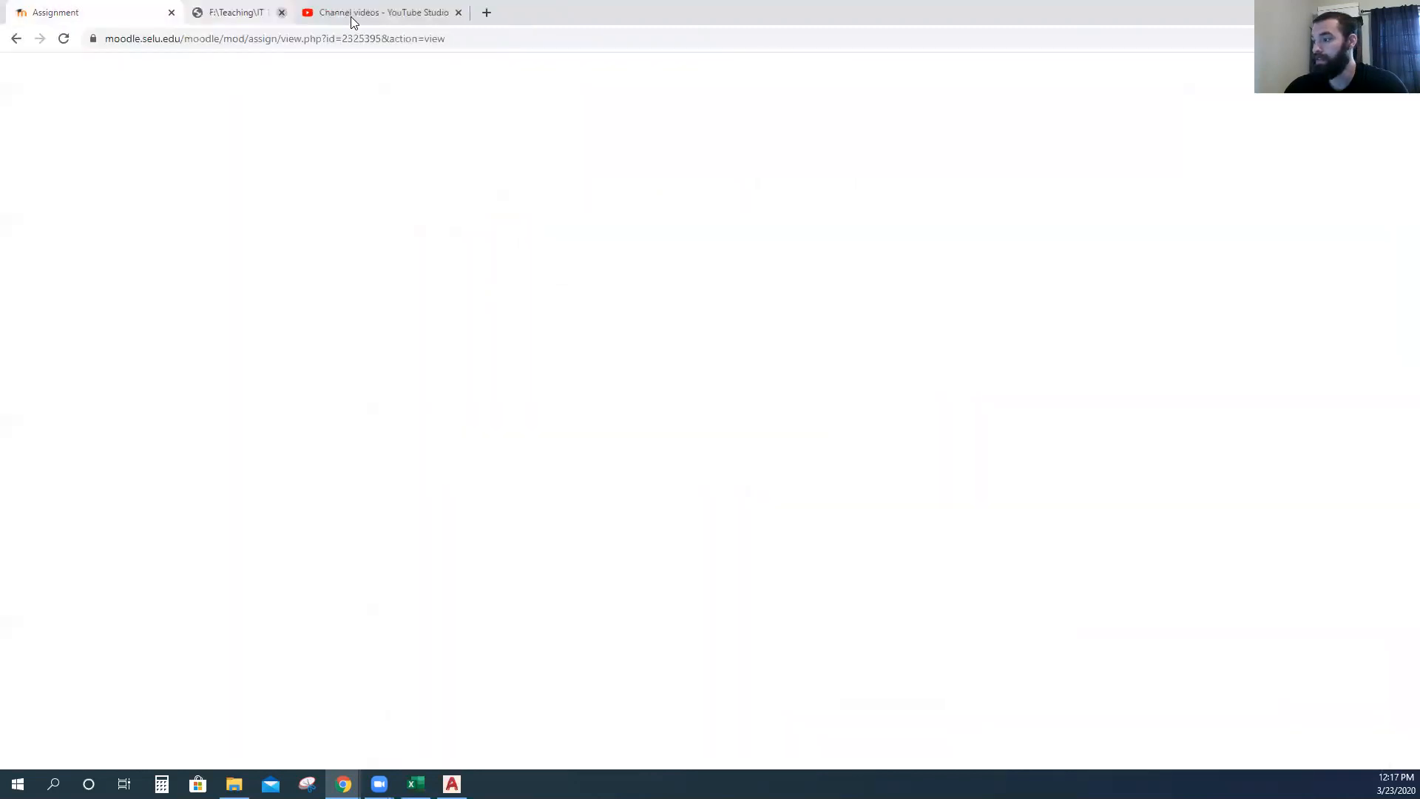
scroll(851, 540, down, 2)
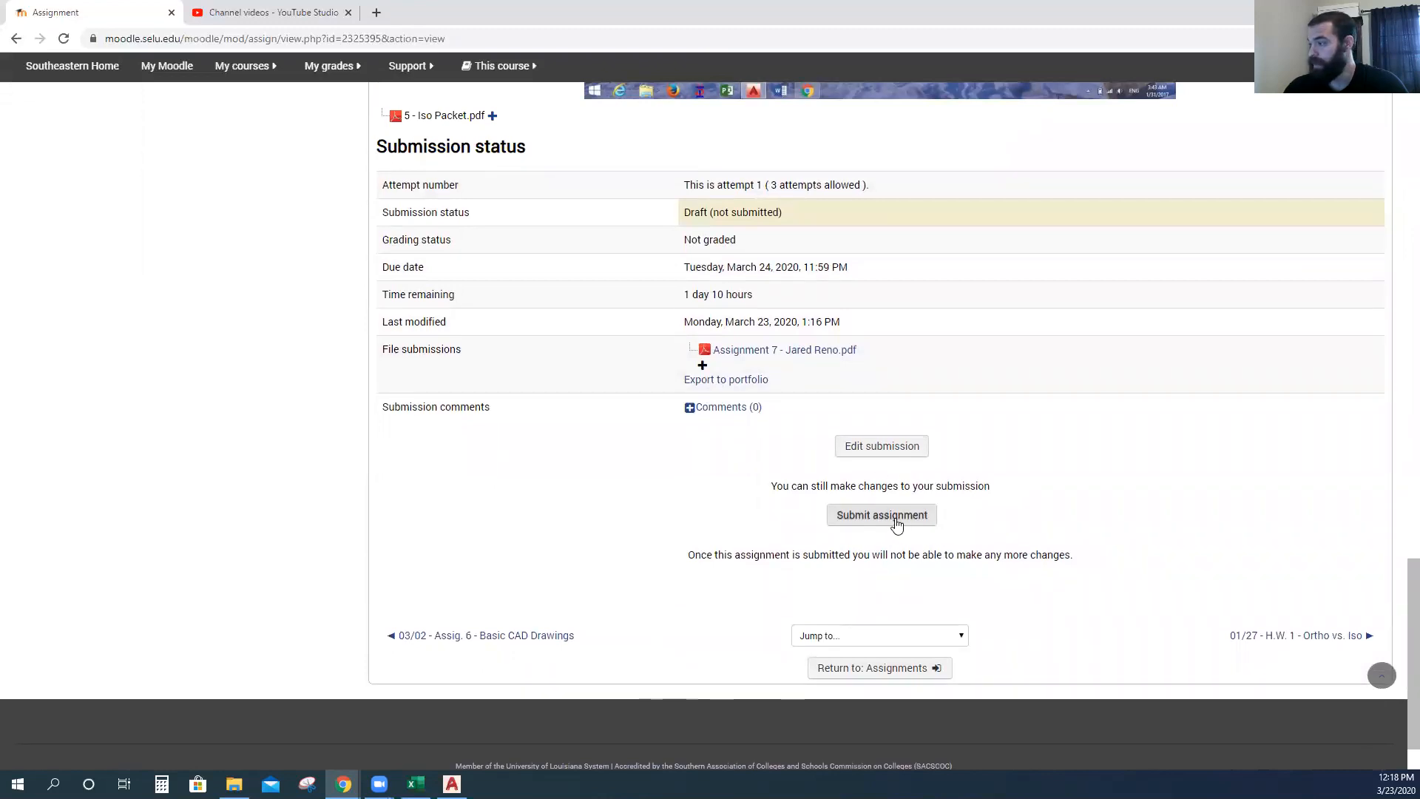
Submit Assignment 7 for grading, ticking 'This assignment is my own work' and continuing.
click(899, 522)
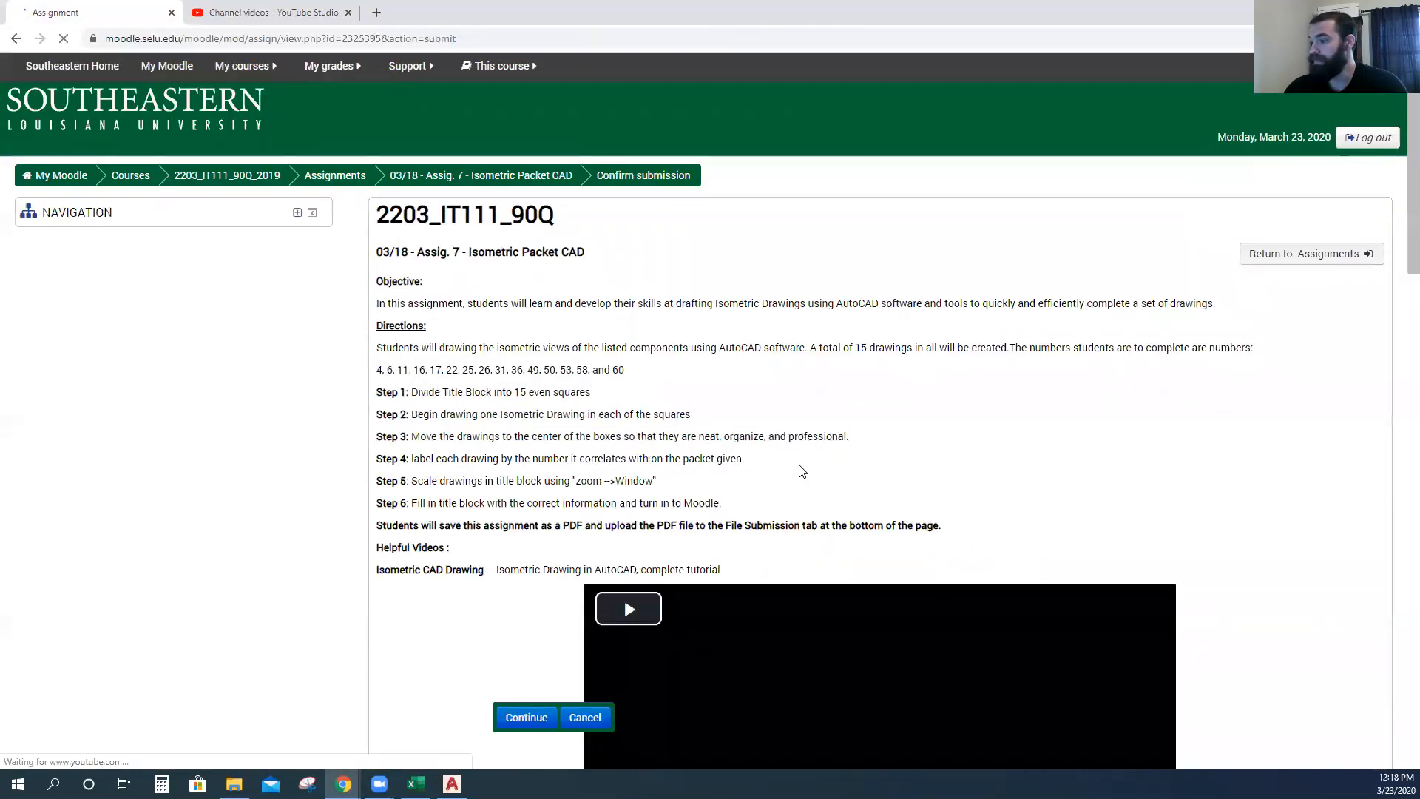
scroll(704, 444, down, 15)
scroll(704, 443, down, 6)
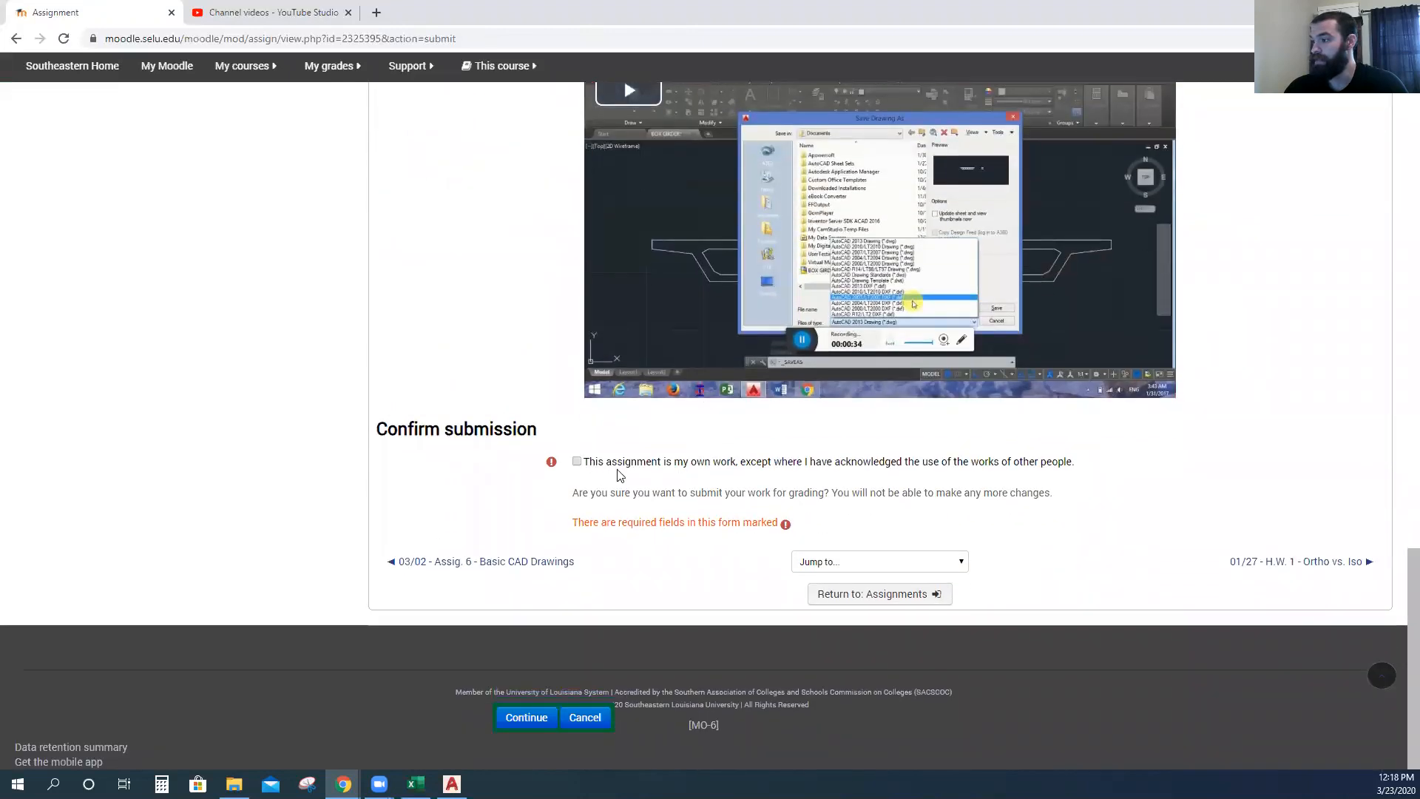
click(578, 463)
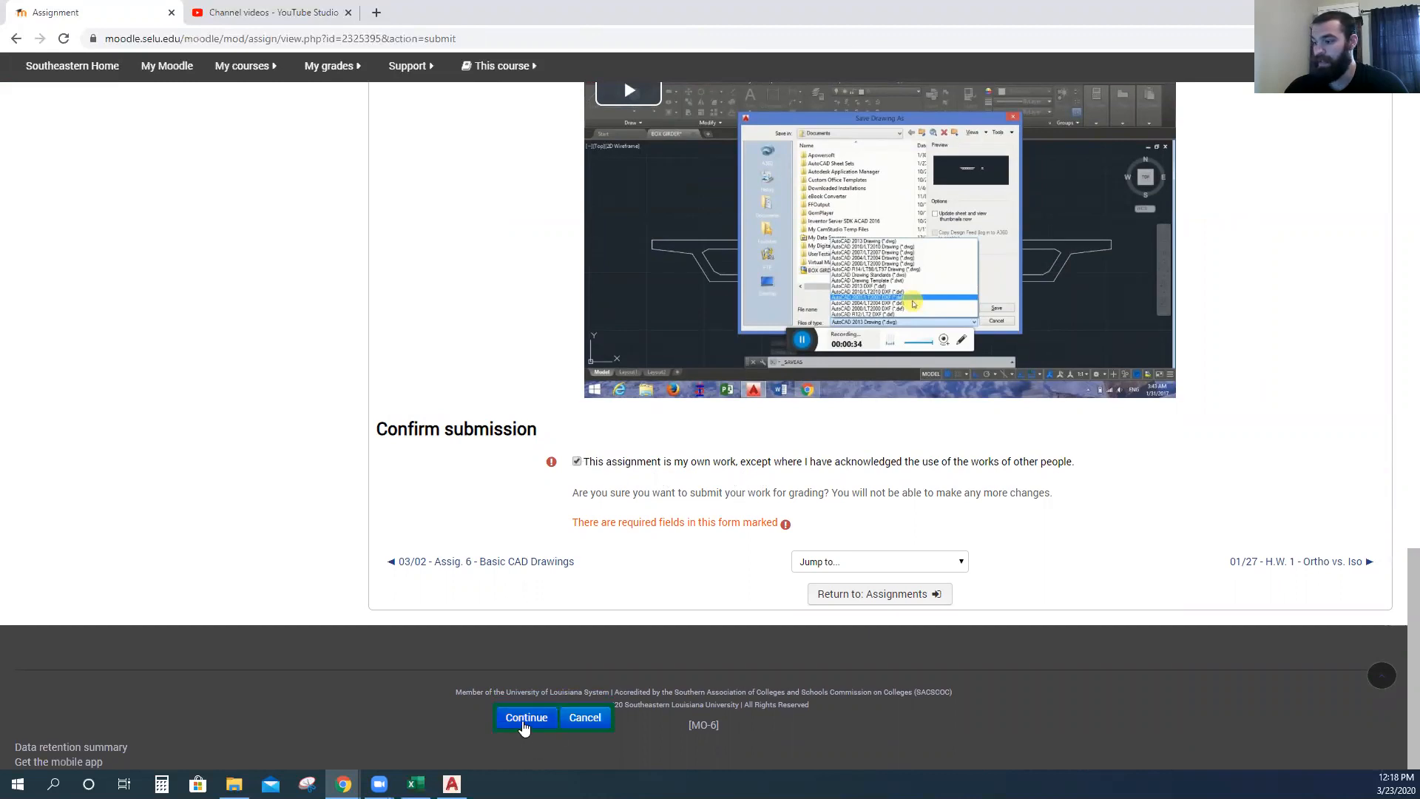
click(526, 718)
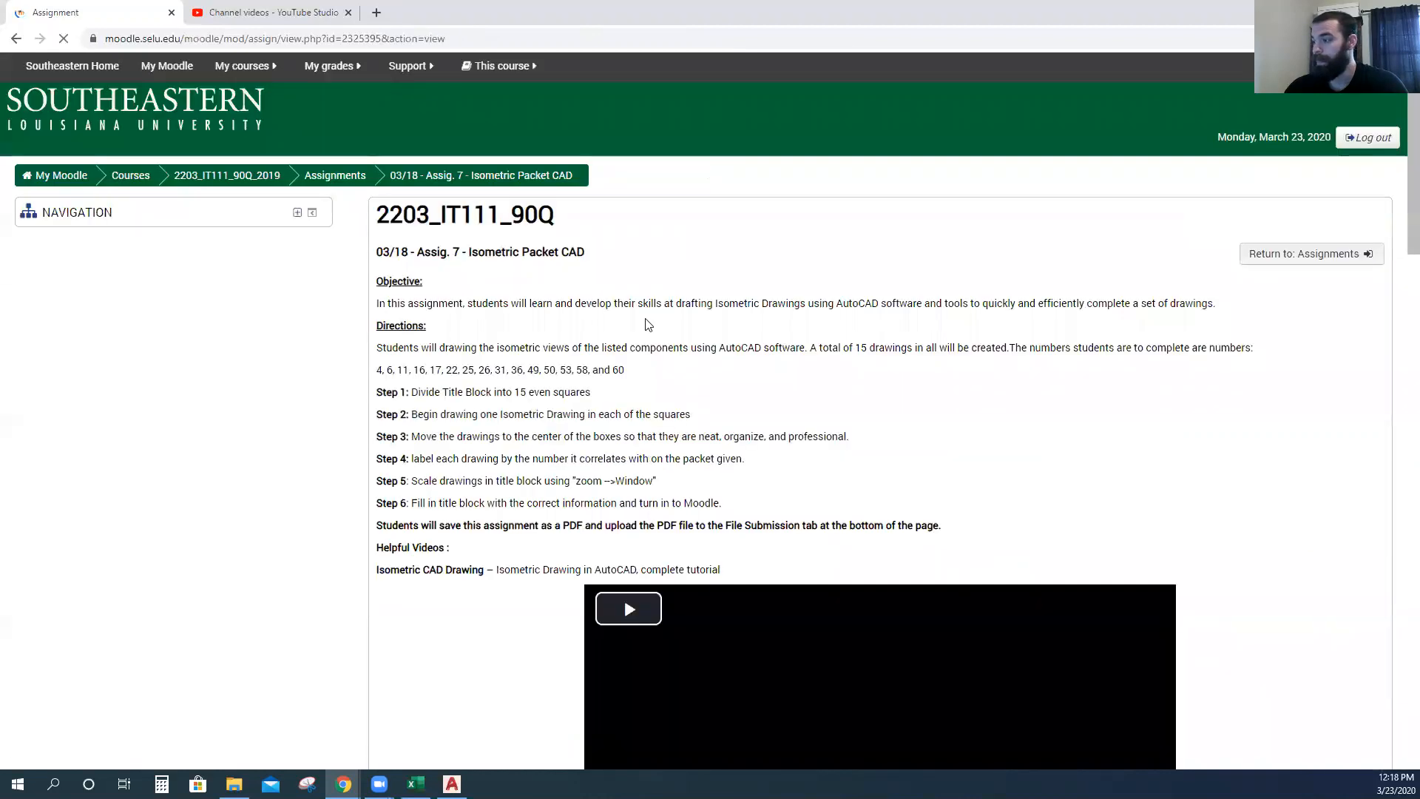
scroll(644, 325, down, 12)
scroll(647, 339, down, 10)
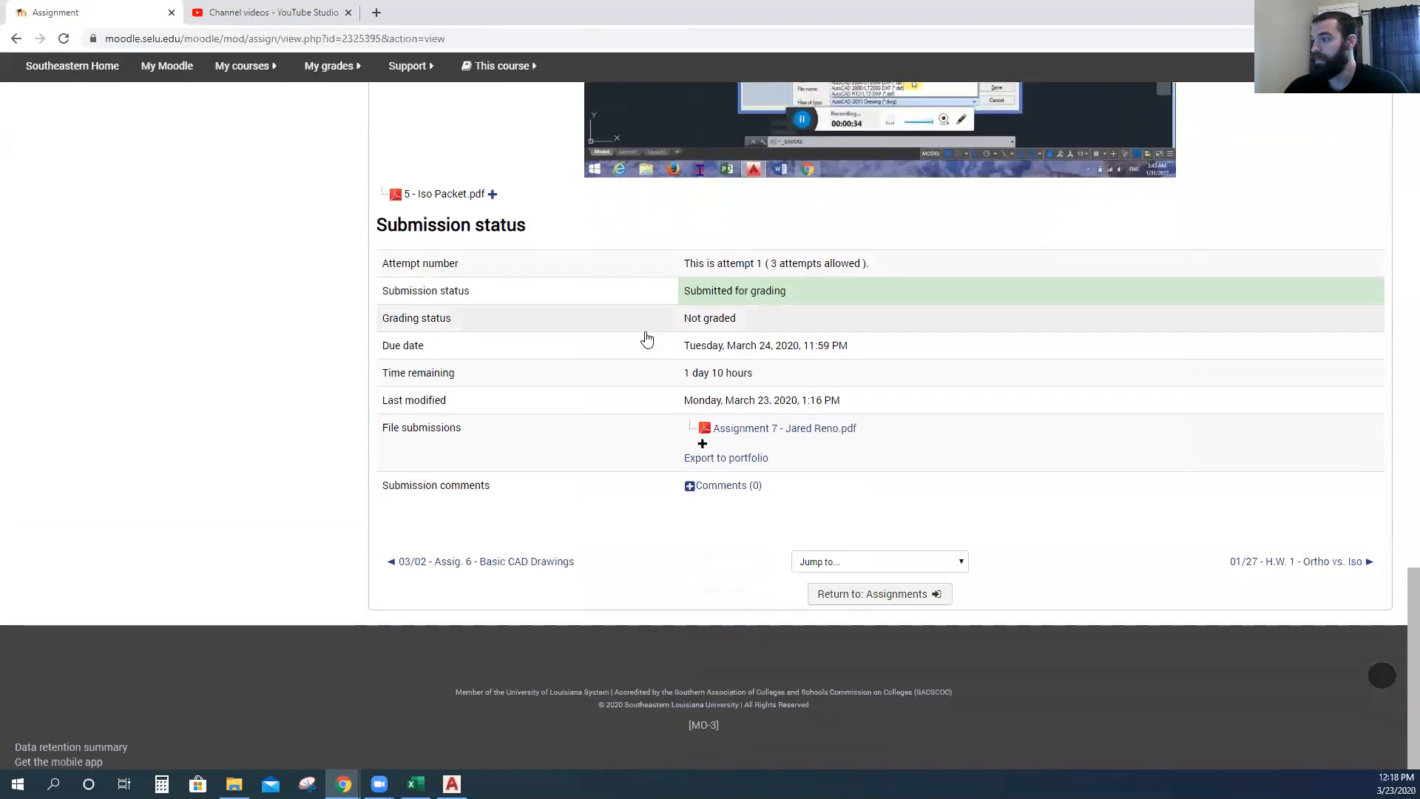